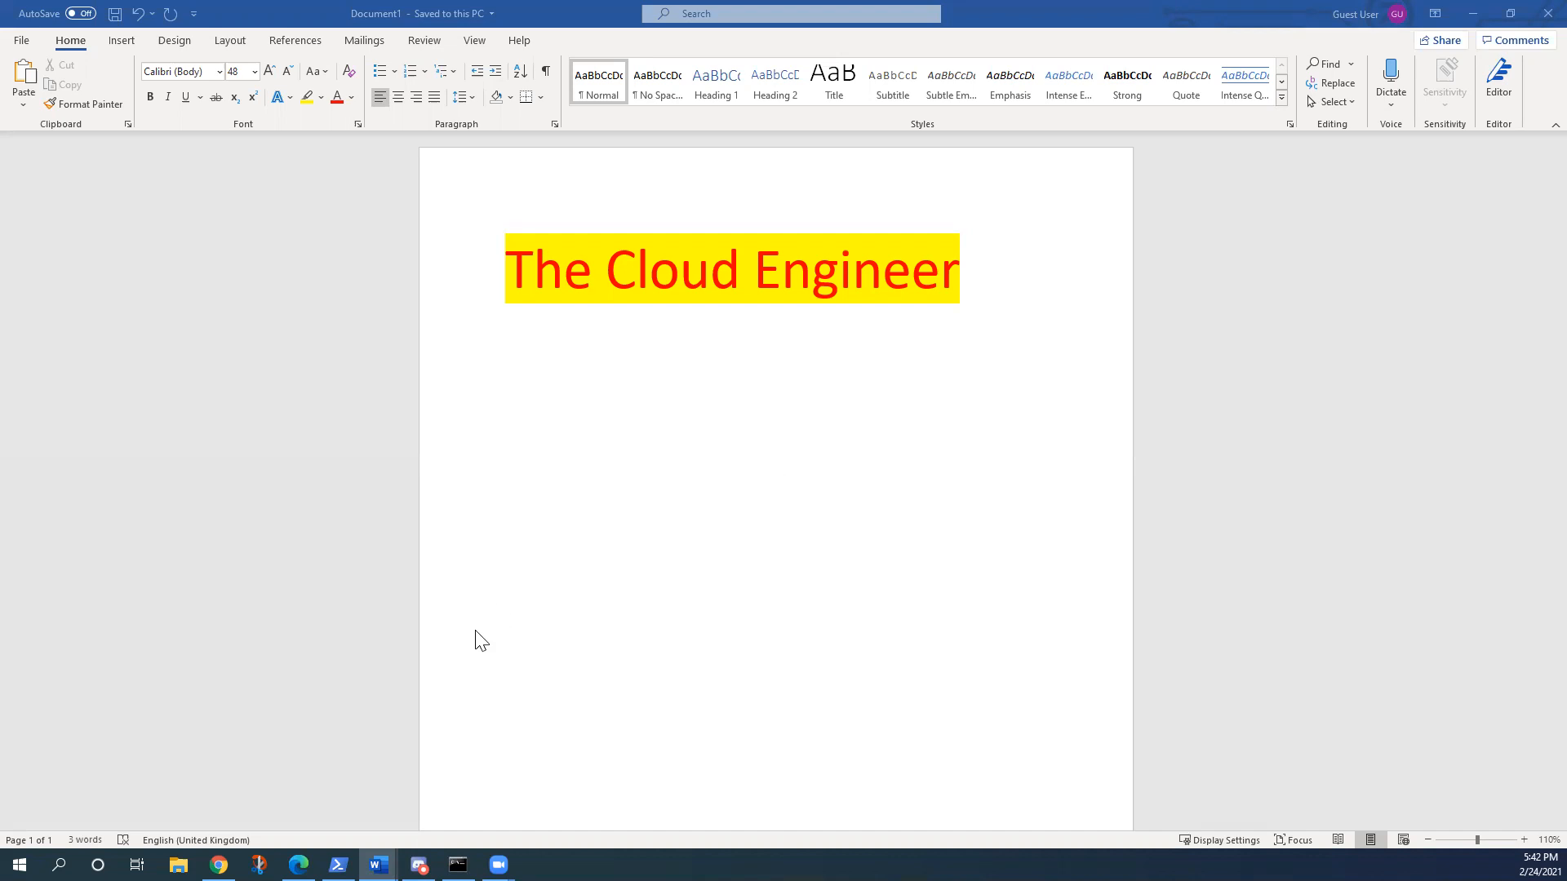
Switch to Chrome, open portal.azure.com in a new tab, and close the Azure Front Door YouTube tab
click(219, 866)
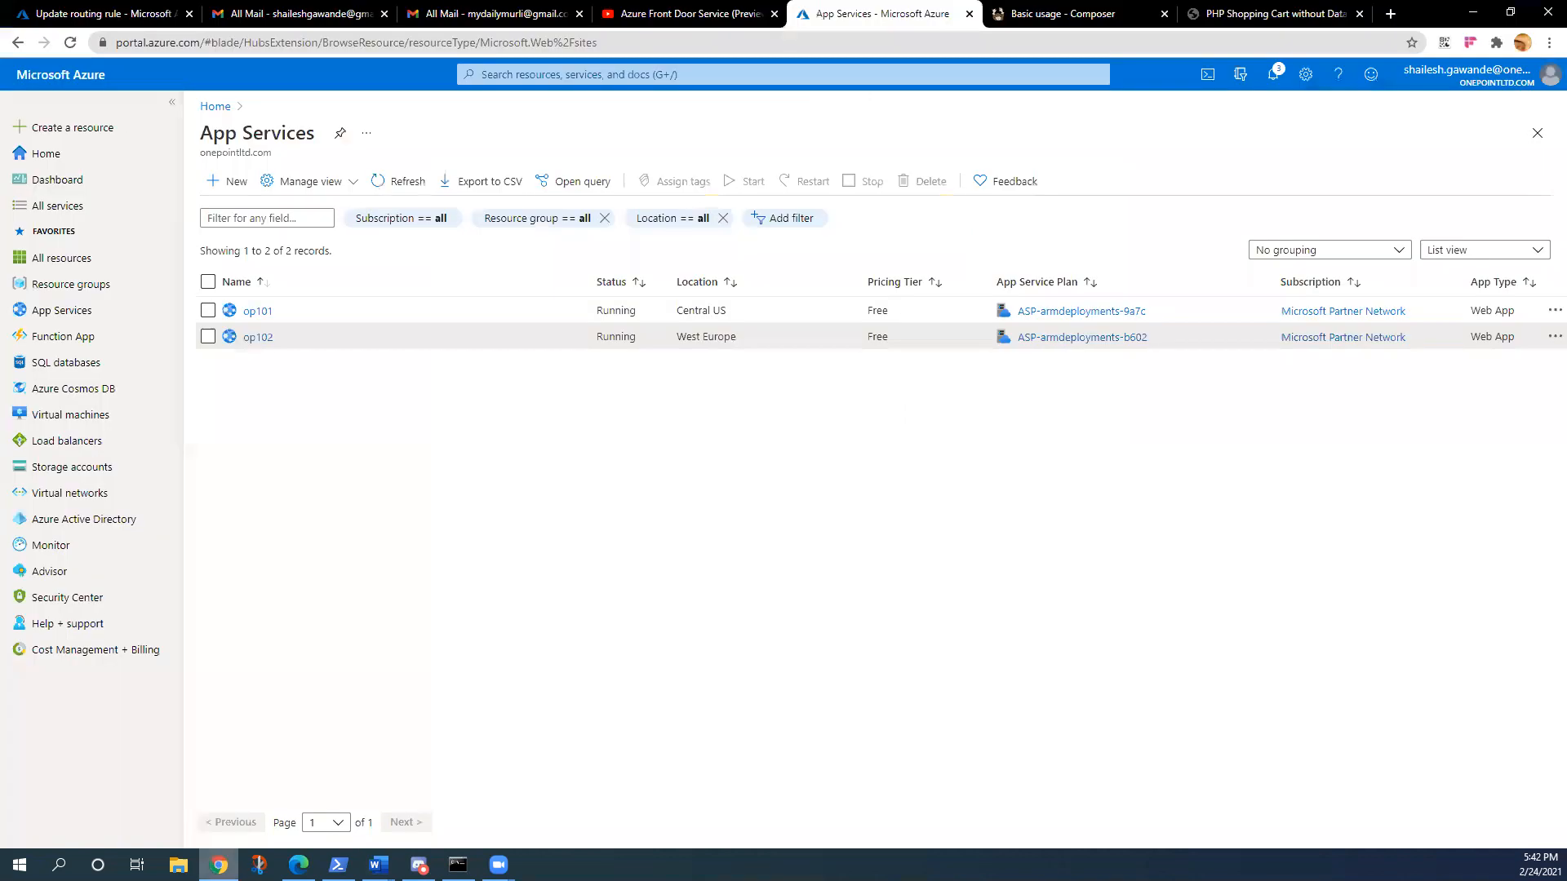
click(1389, 15)
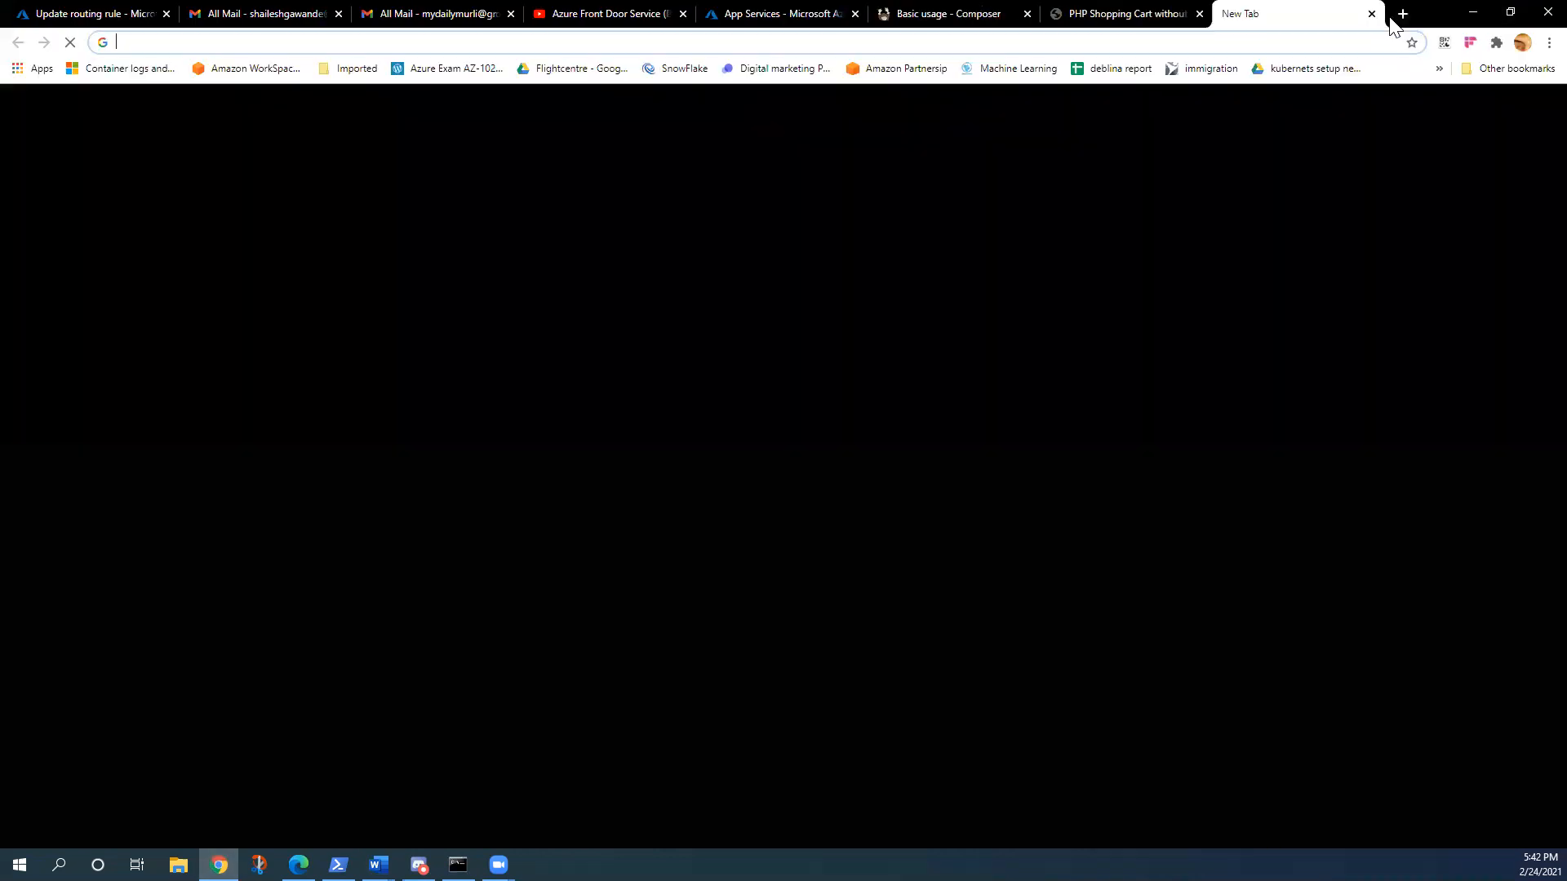
text(portal.azure.com)
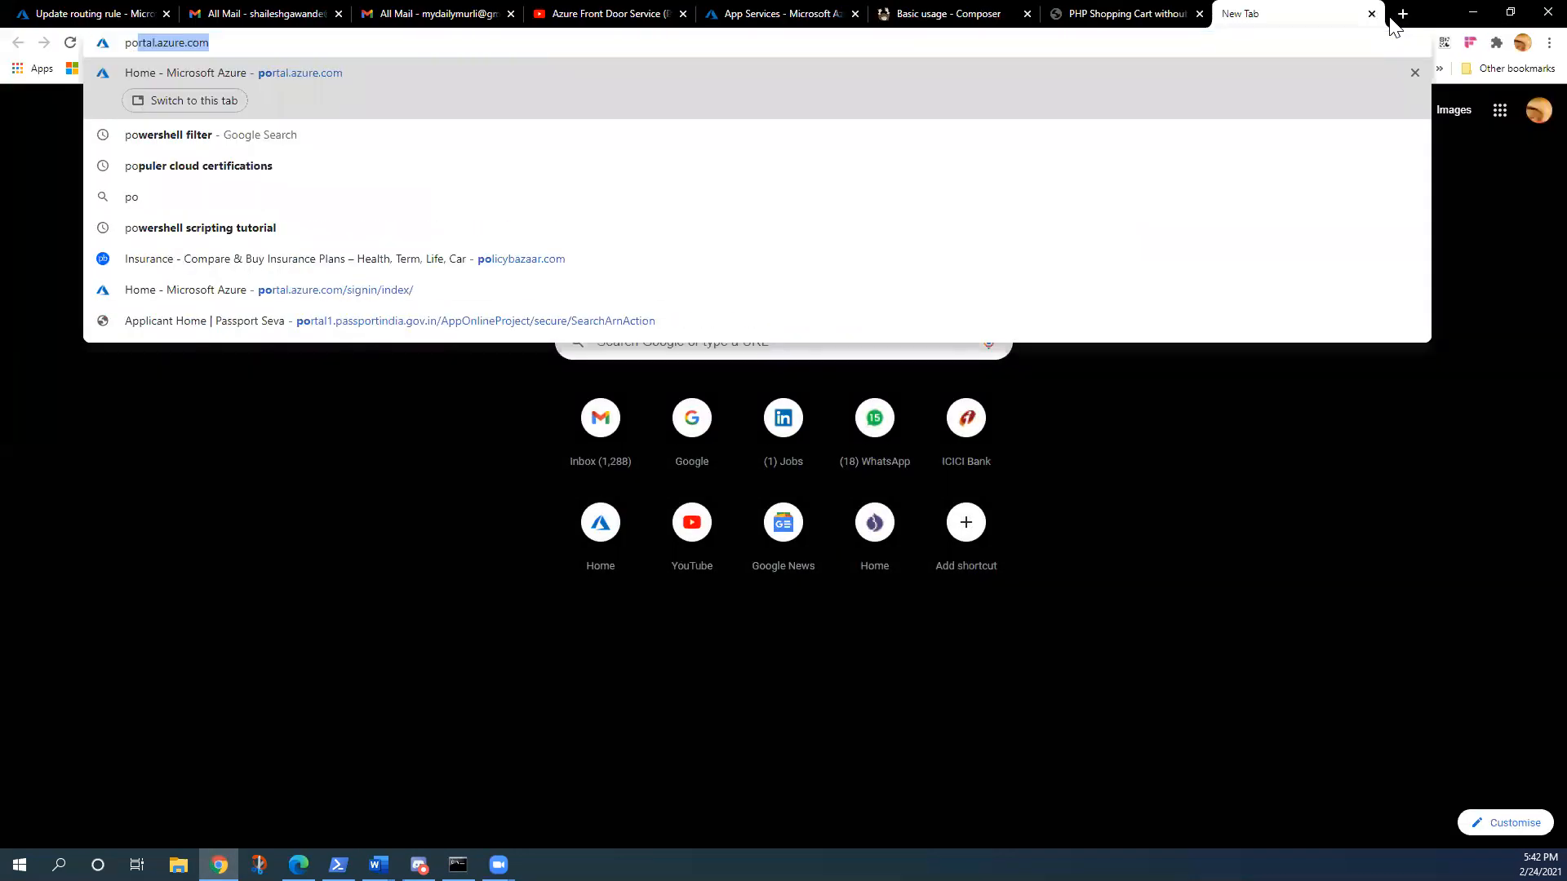
key(Return)
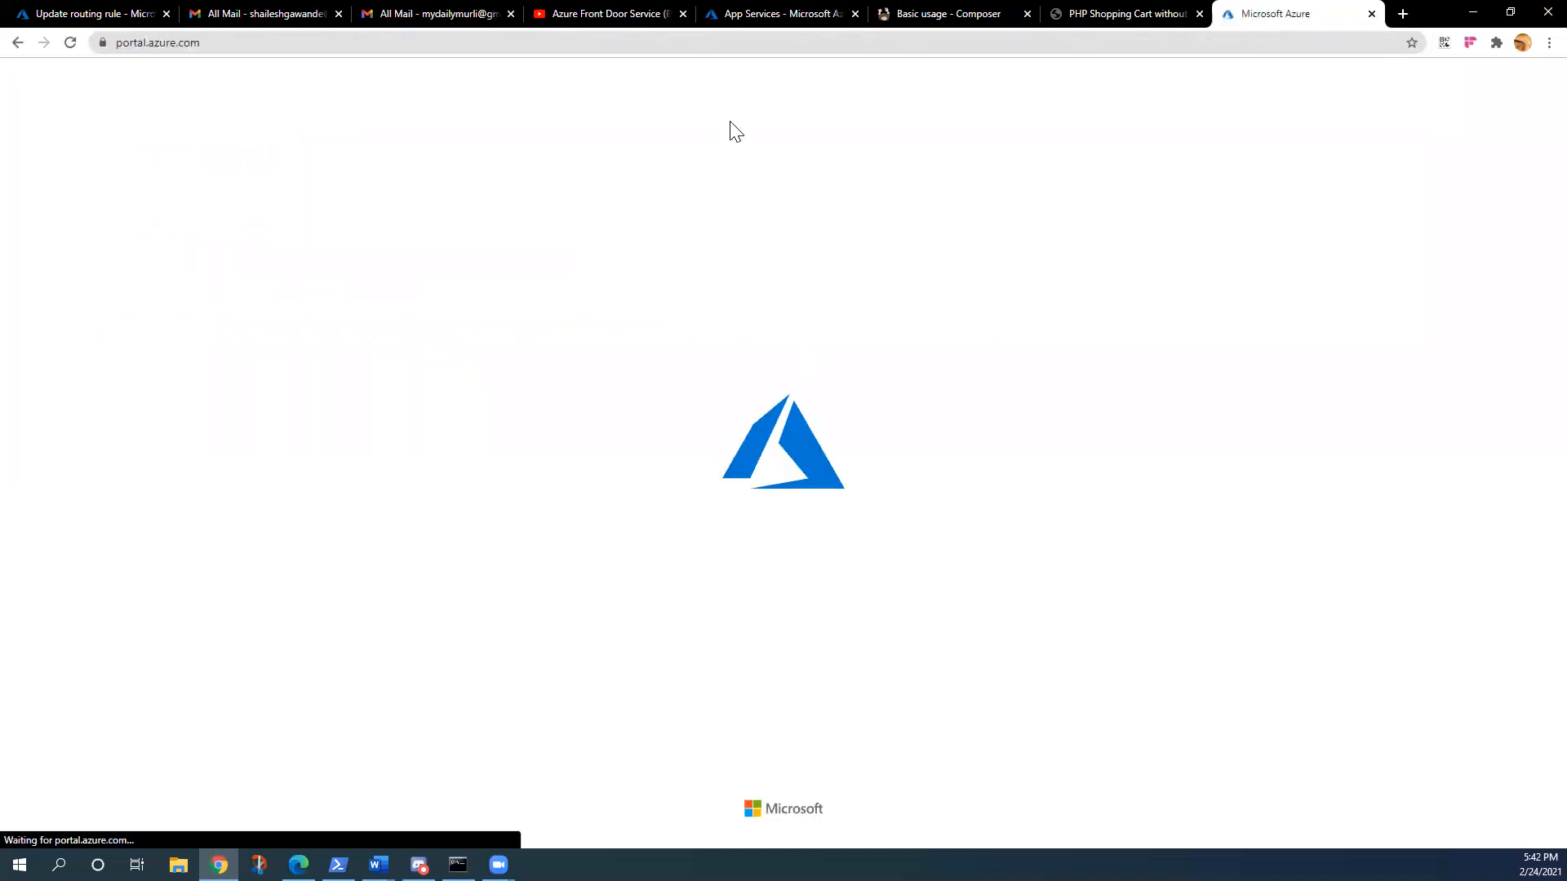
click(682, 13)
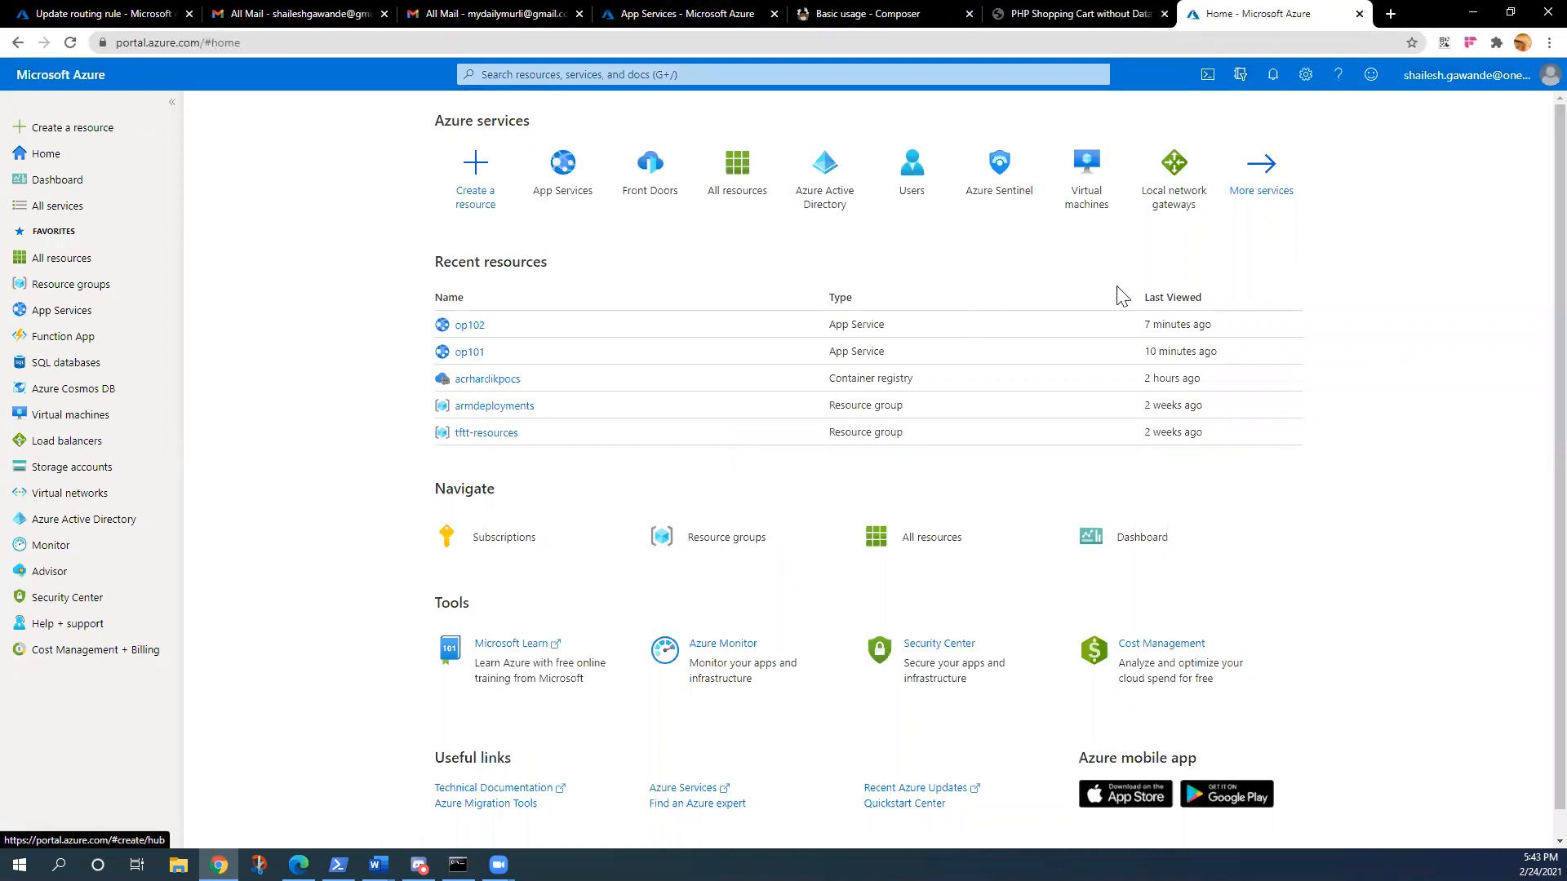
Search the Azure portal for "front" and open the Front Doors service
click(566, 80)
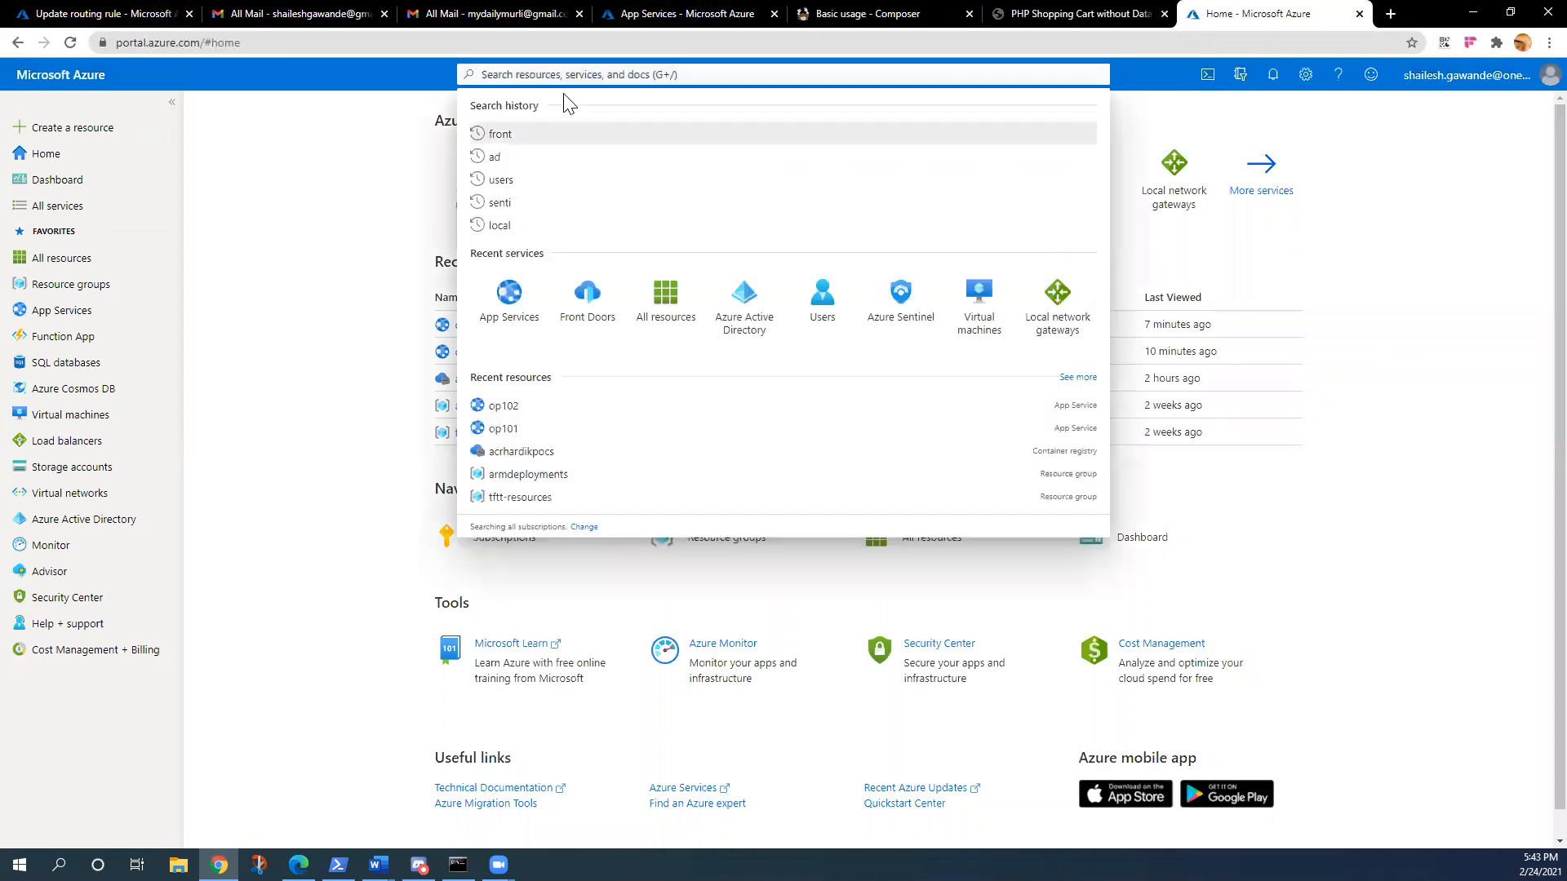
text(front)
click(529, 139)
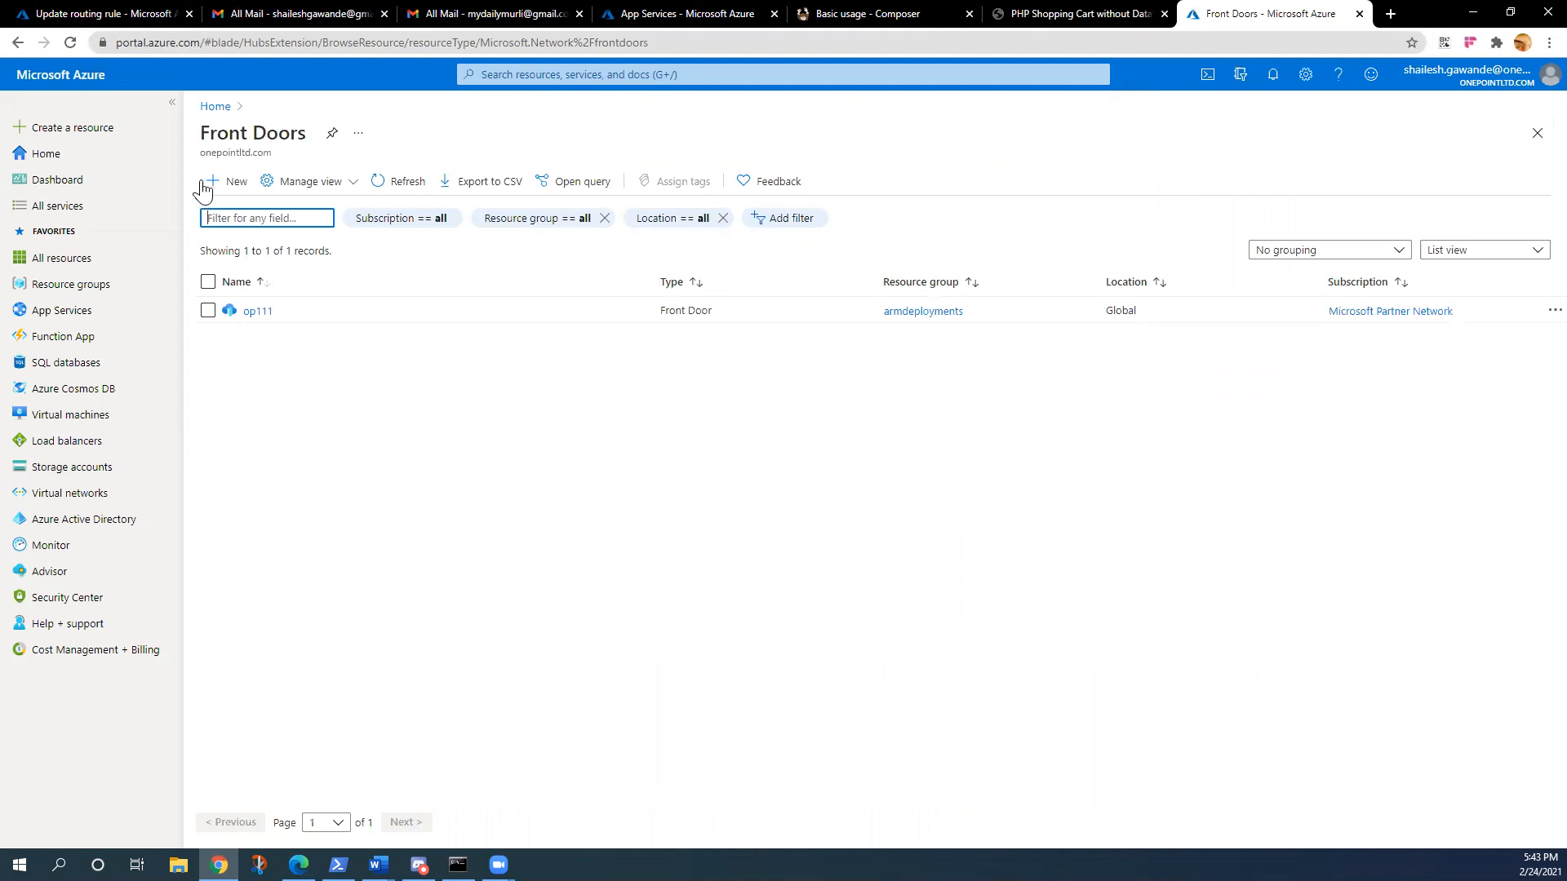
Start a new Front Door in the armdeployments resource group, look over its configuration stages, and return to the Front Doors list without creating it
click(230, 185)
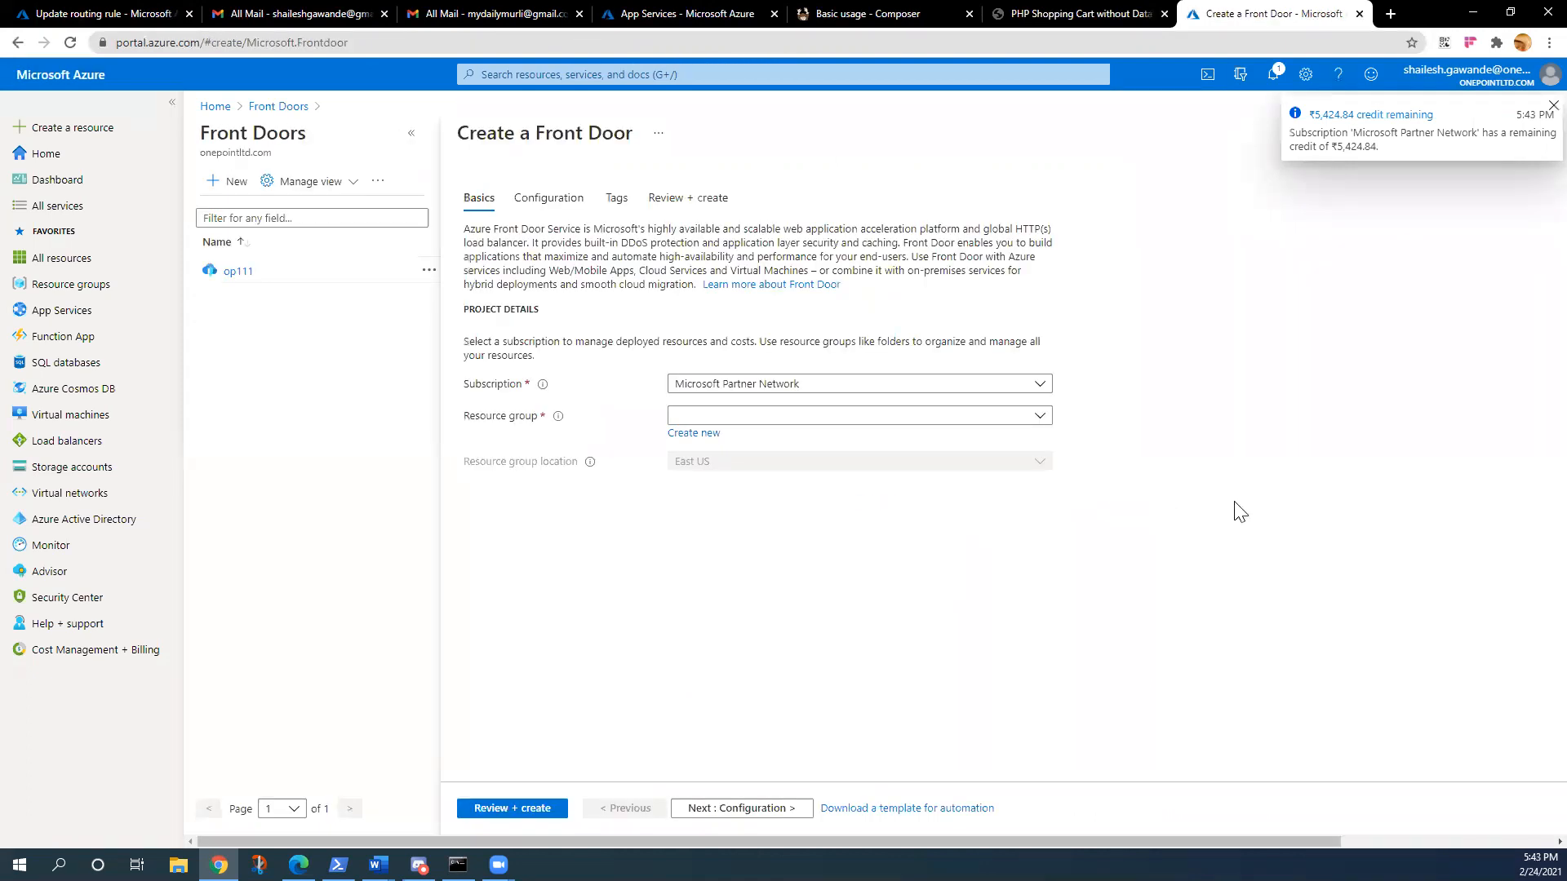
click(895, 421)
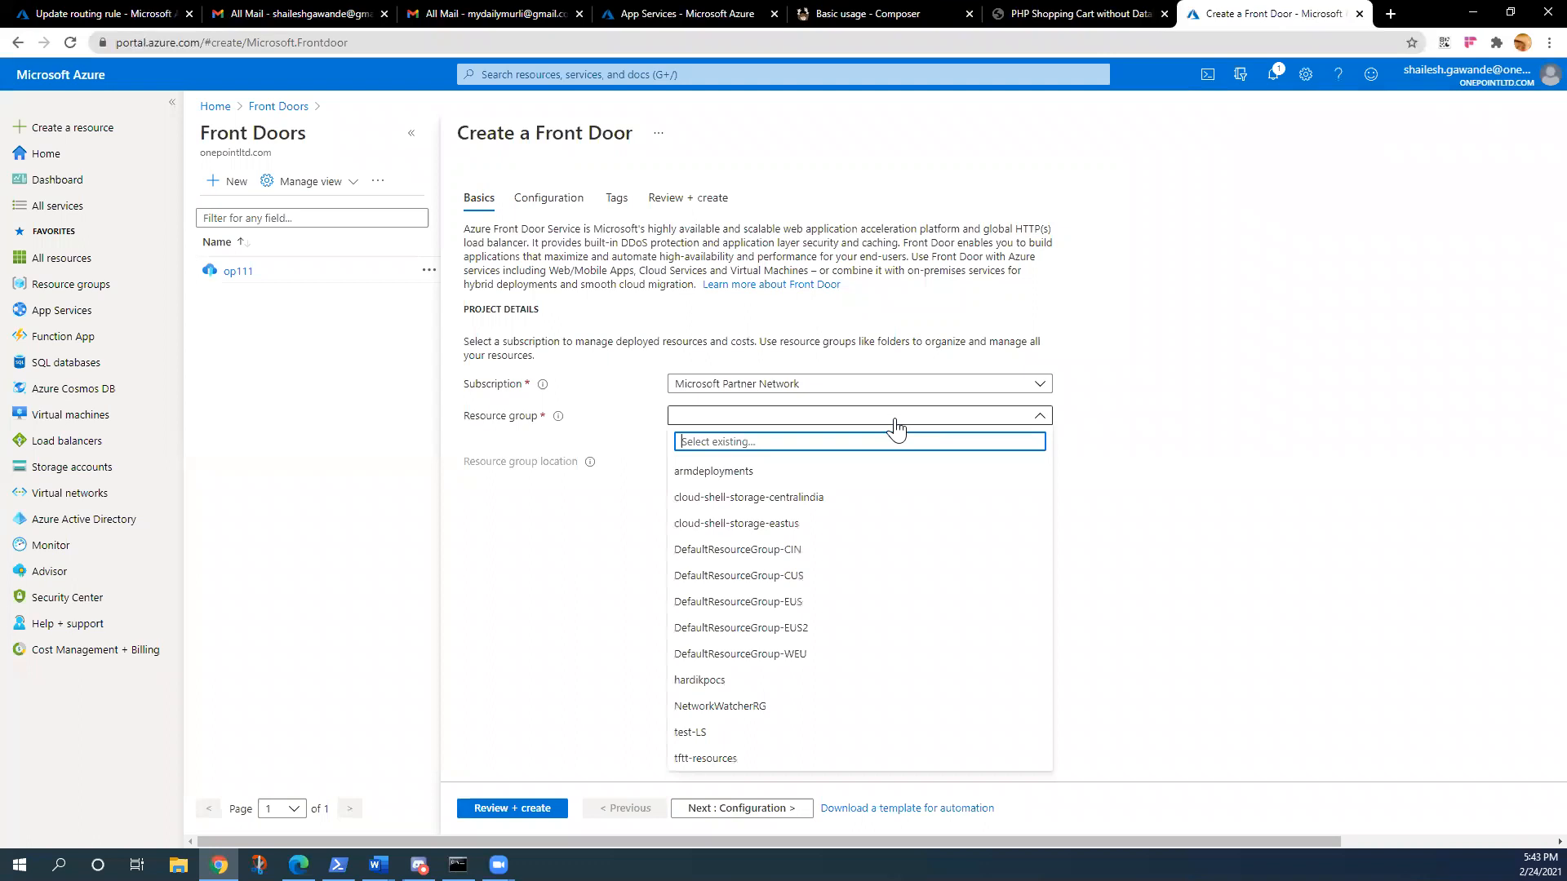
click(796, 477)
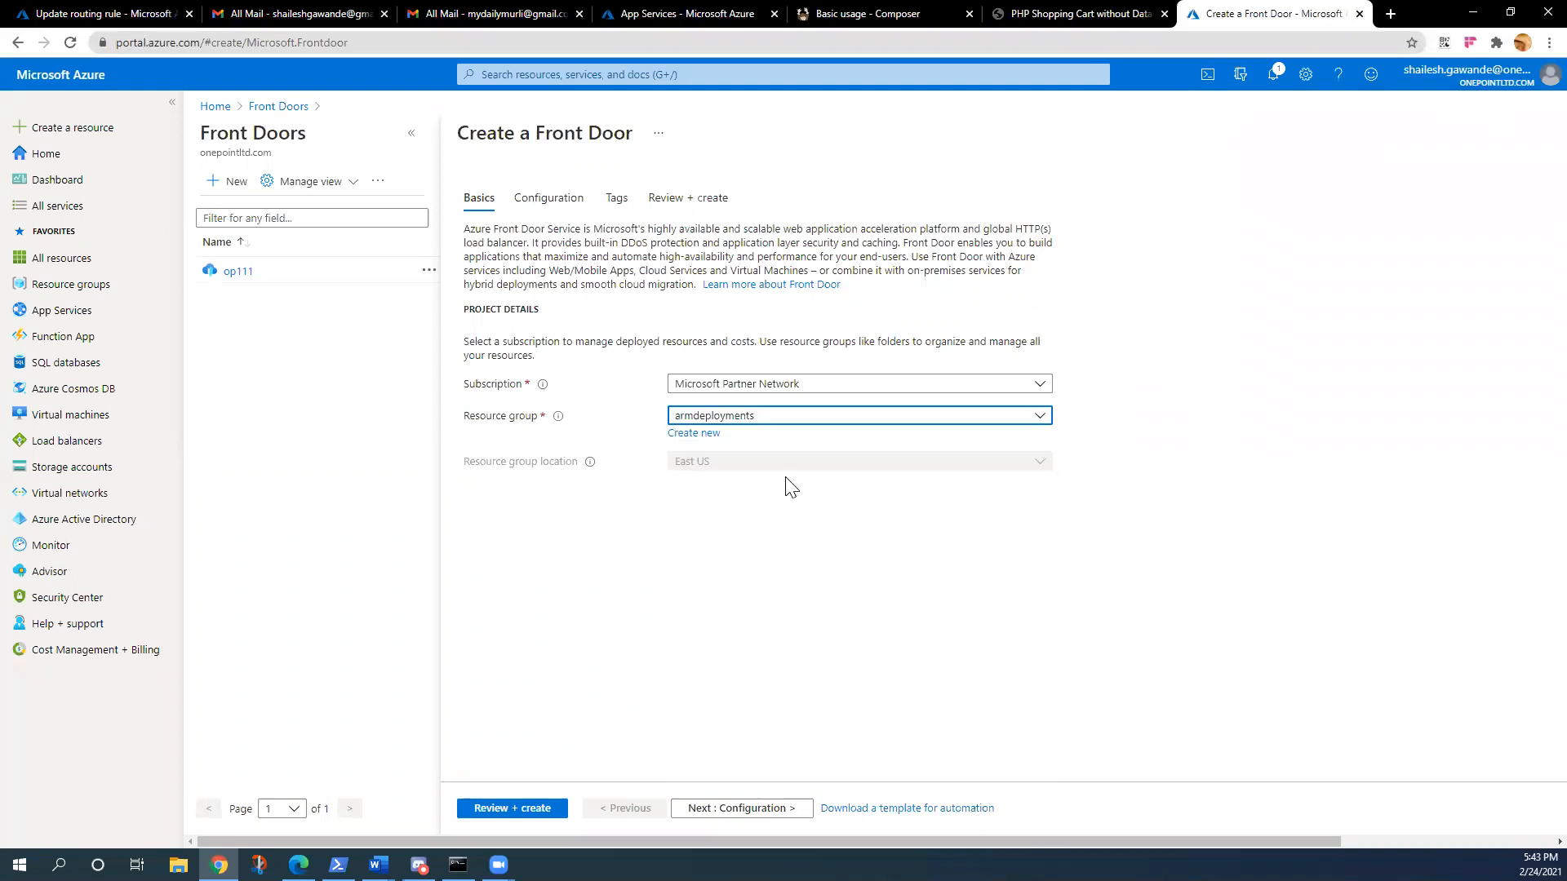
click(565, 211)
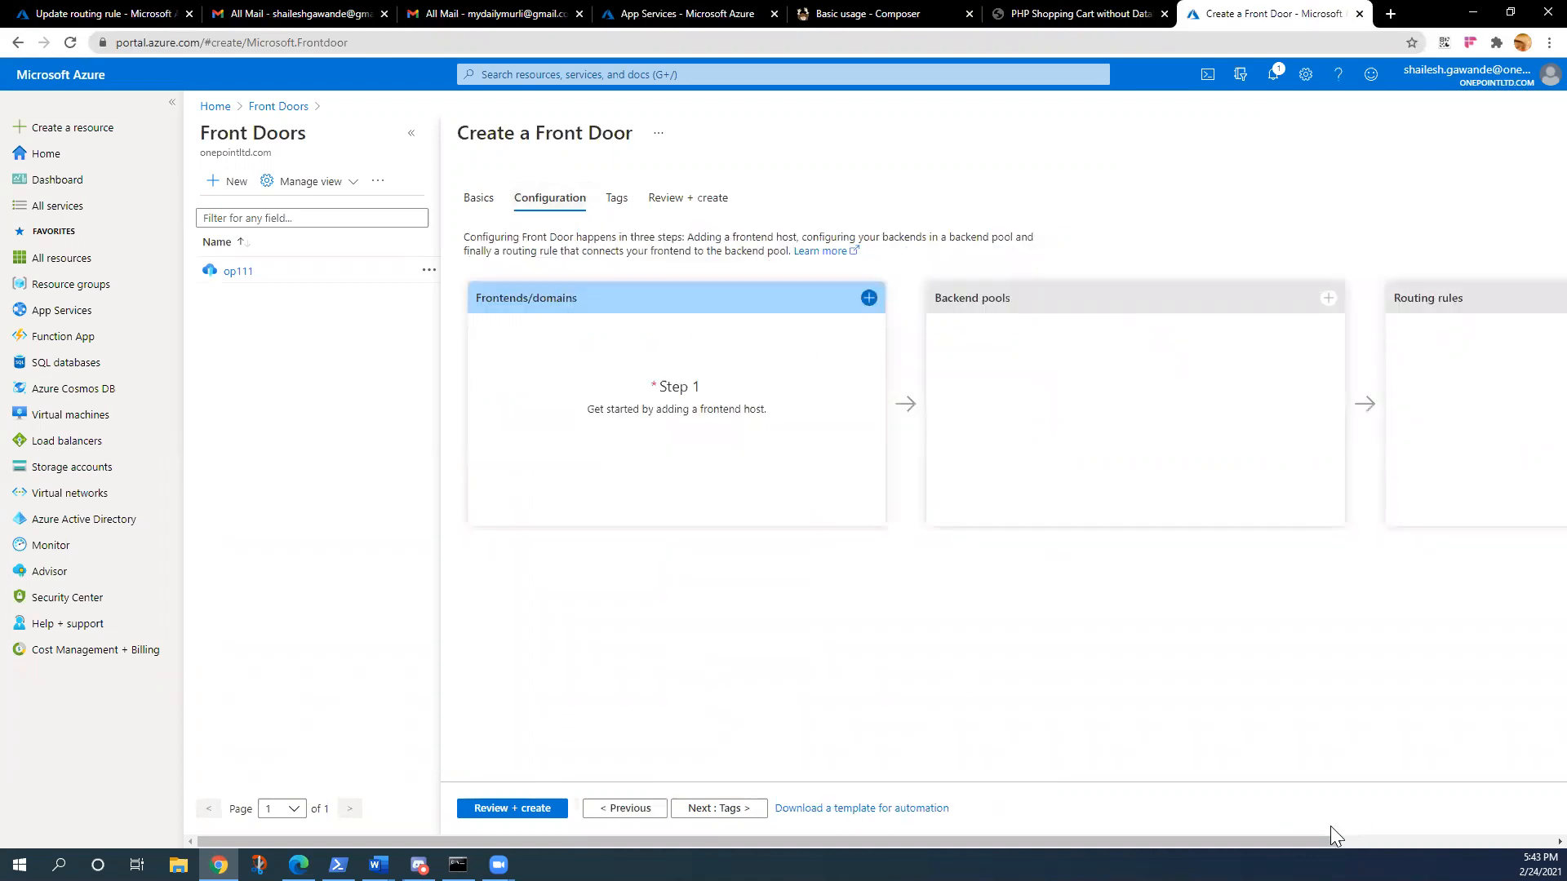
drag(769, 842, 945, 841)
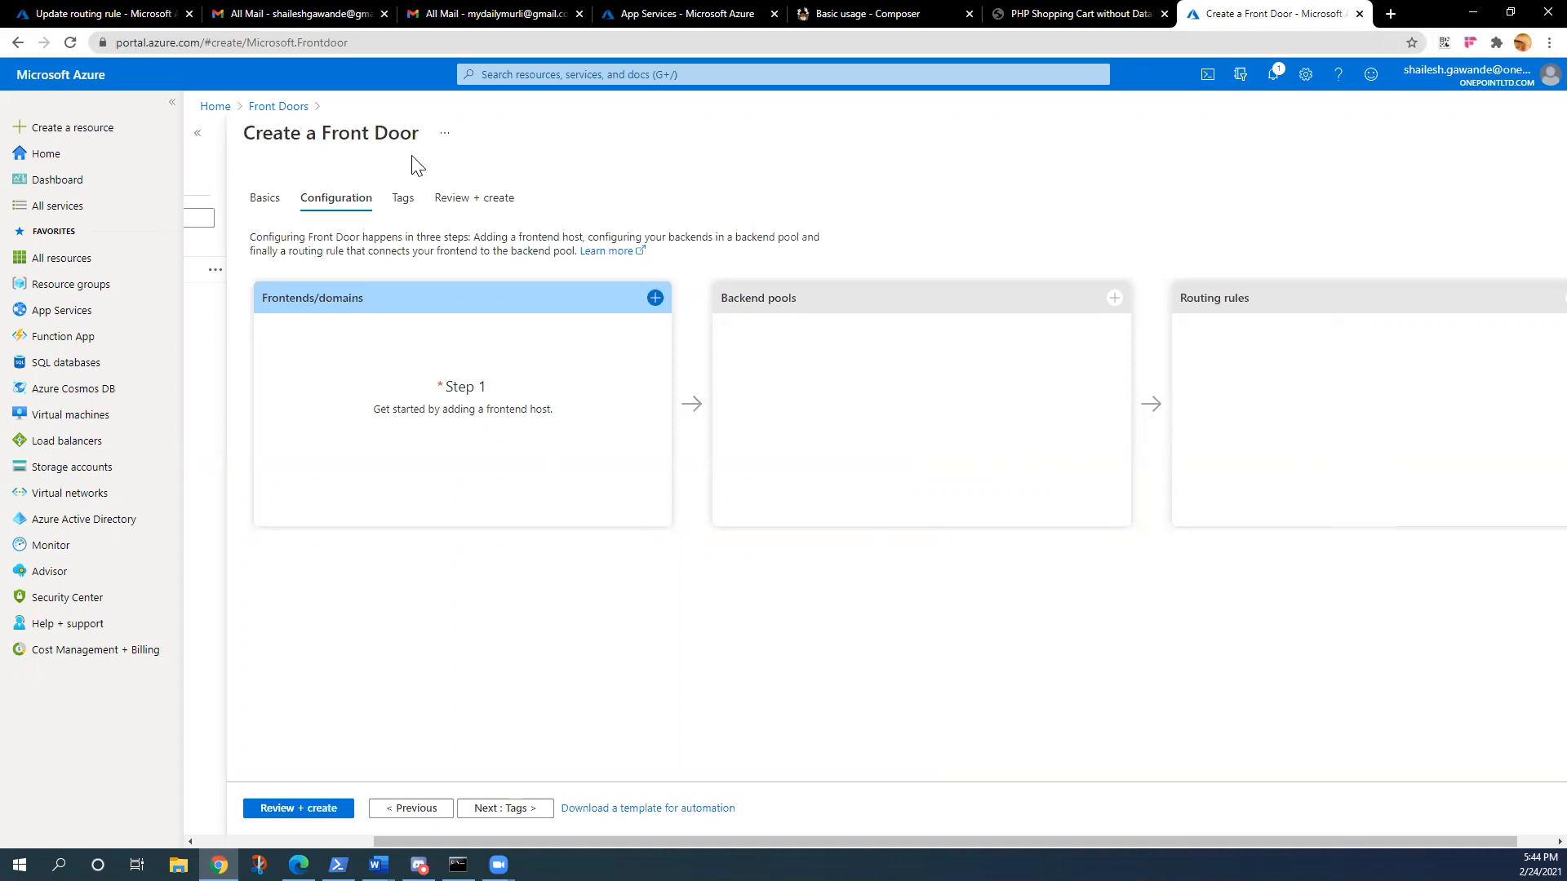
click(281, 108)
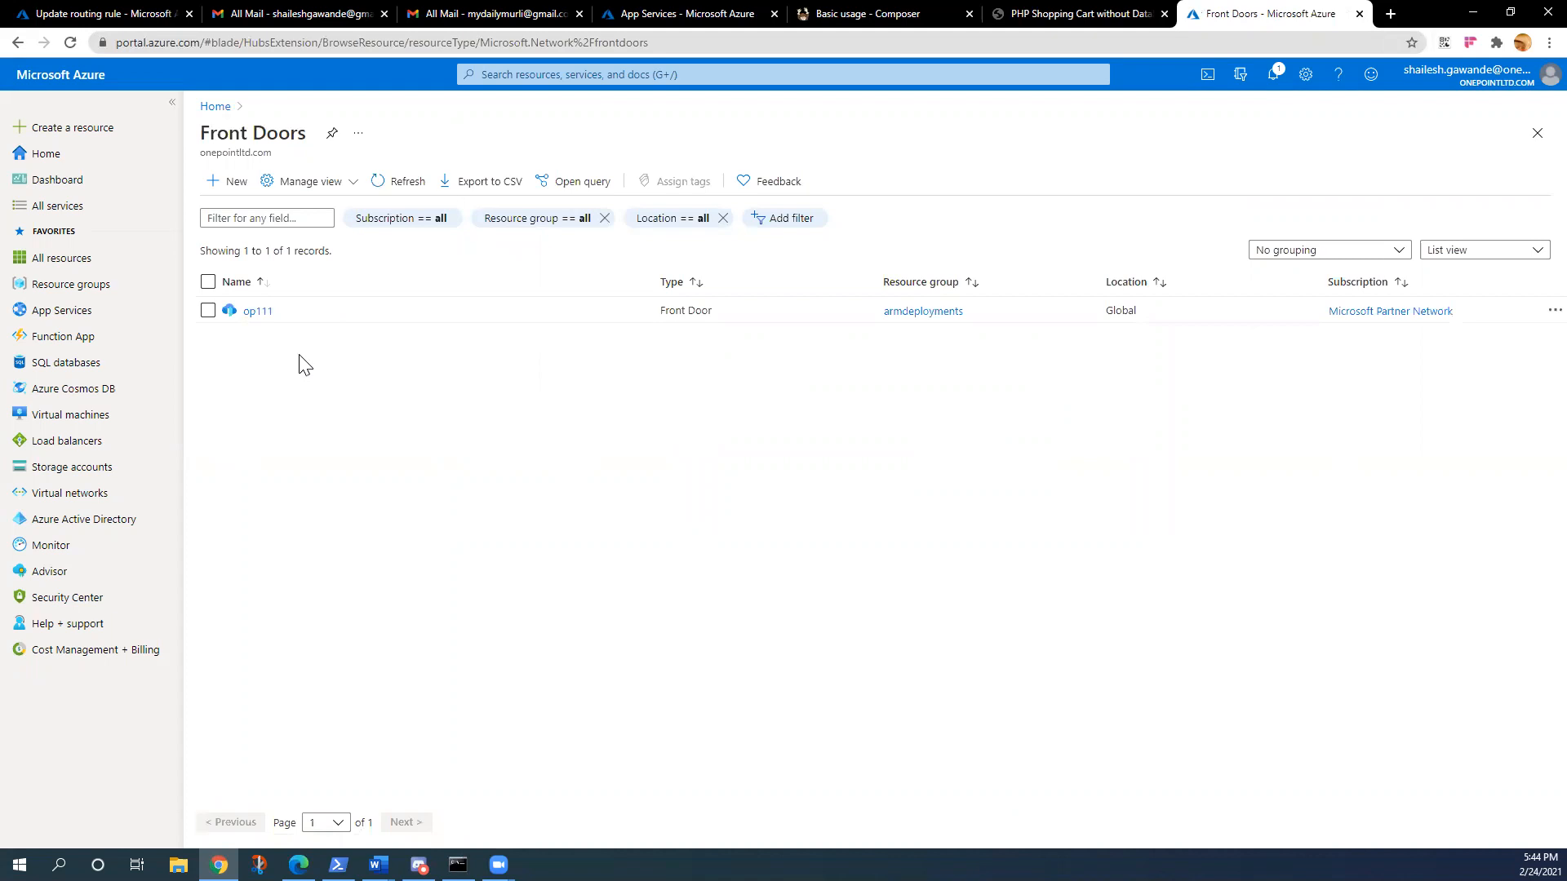
Open the designer of the op111 Front Door and examine the host name and settings of its frontend host
click(257, 315)
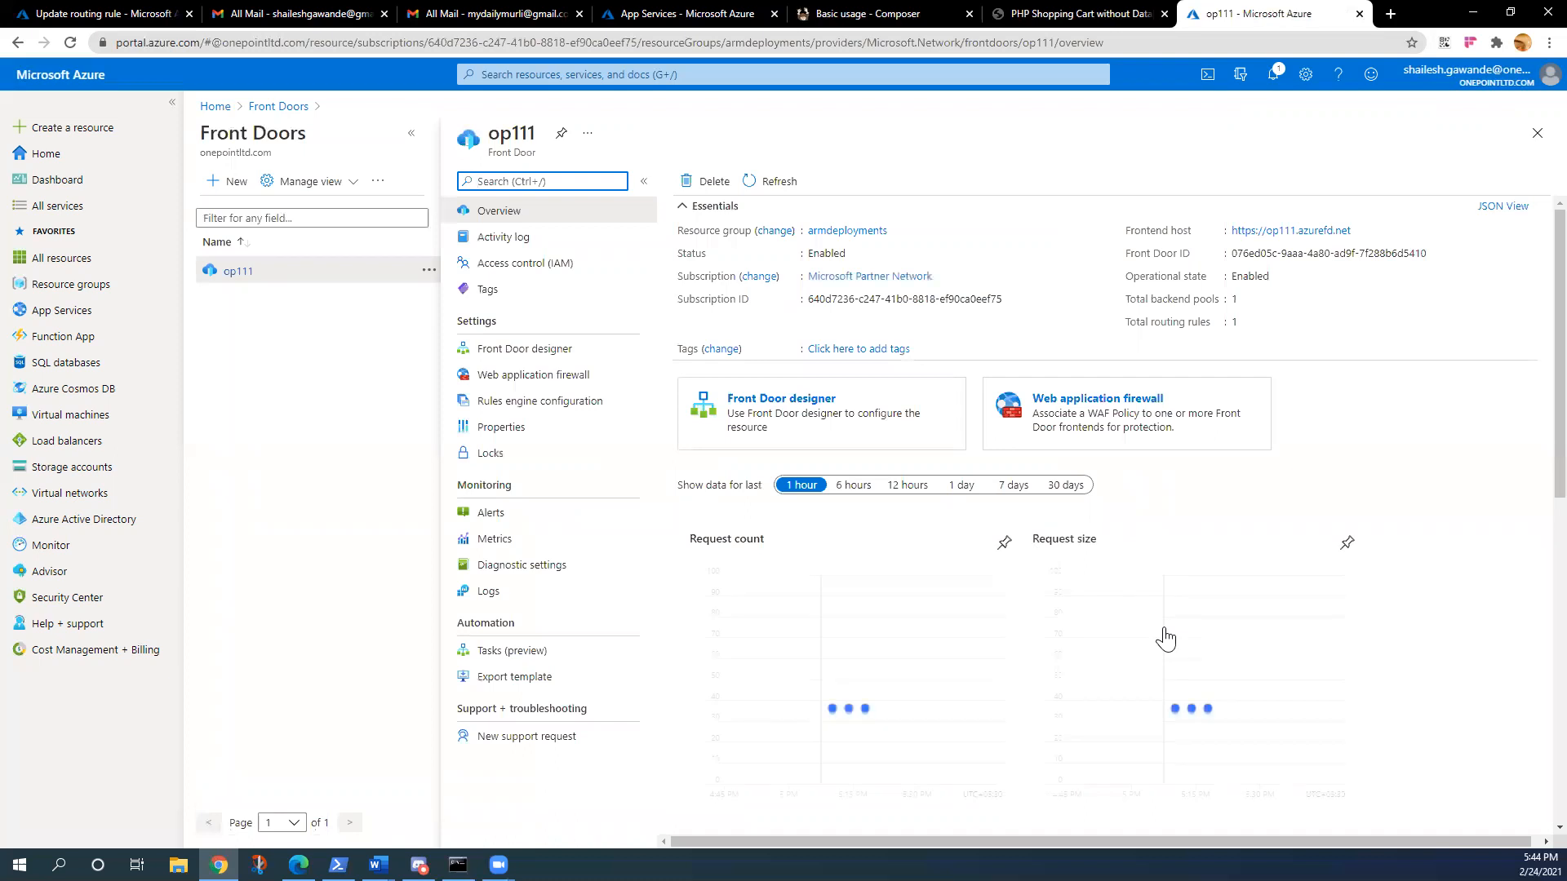
click(538, 353)
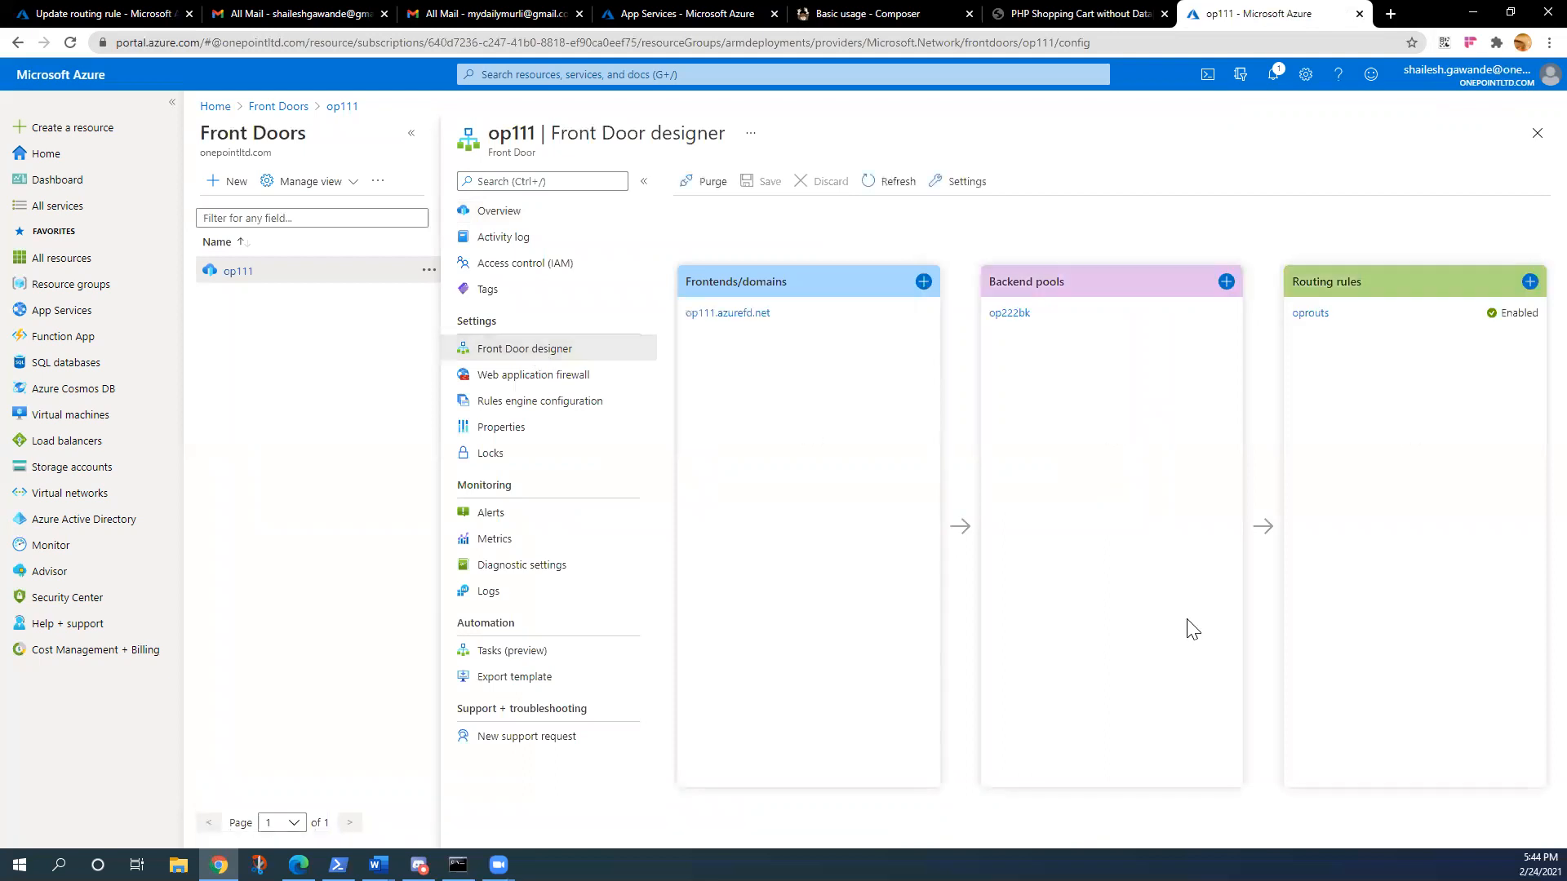
click(747, 315)
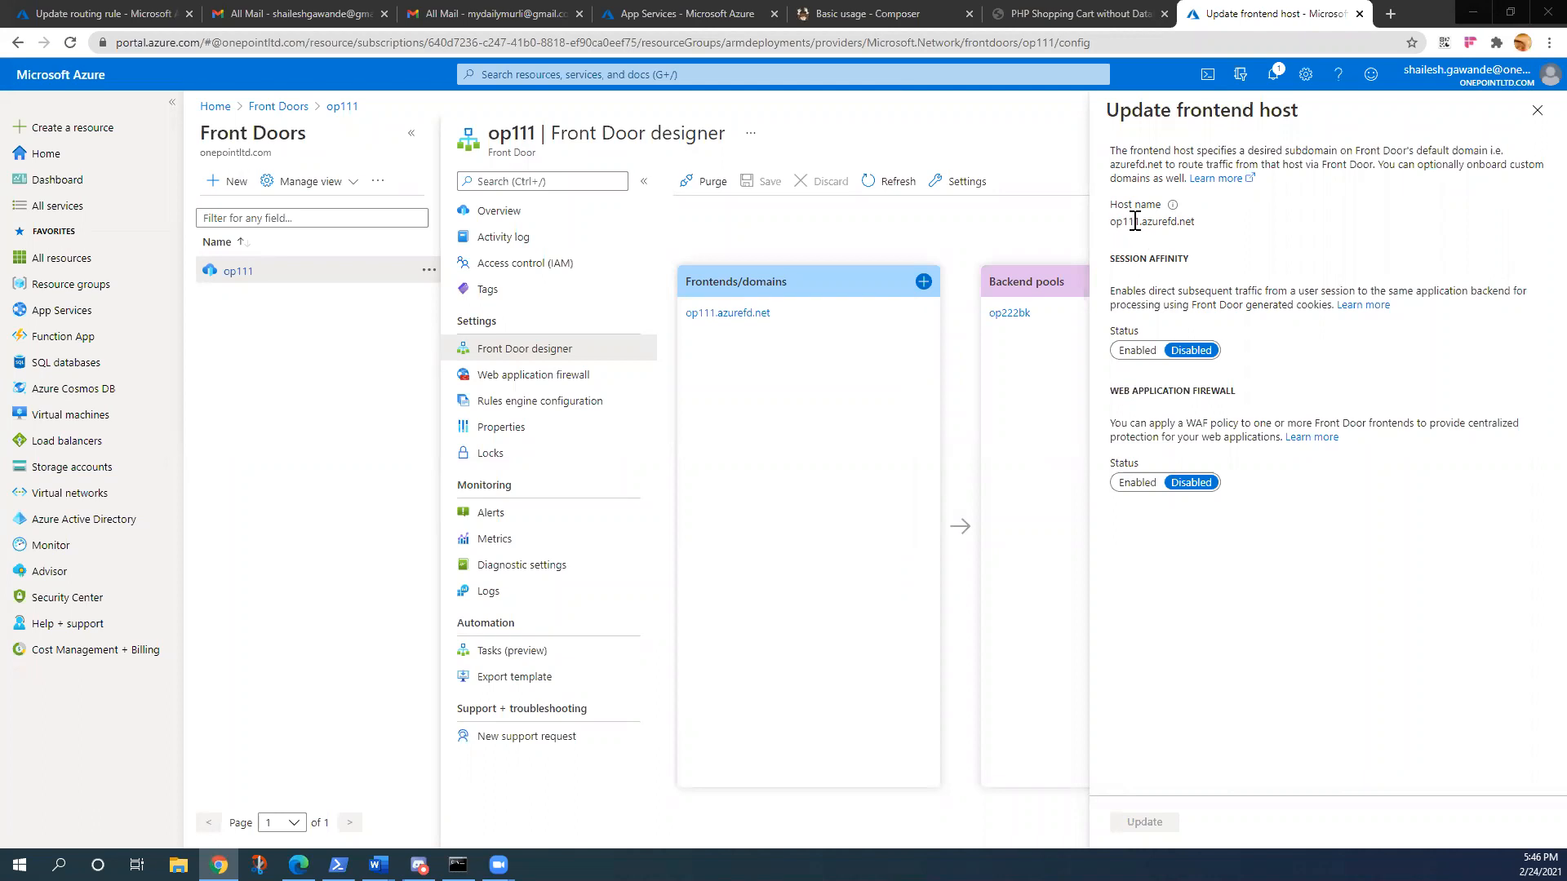
drag(1138, 222, 1112, 222)
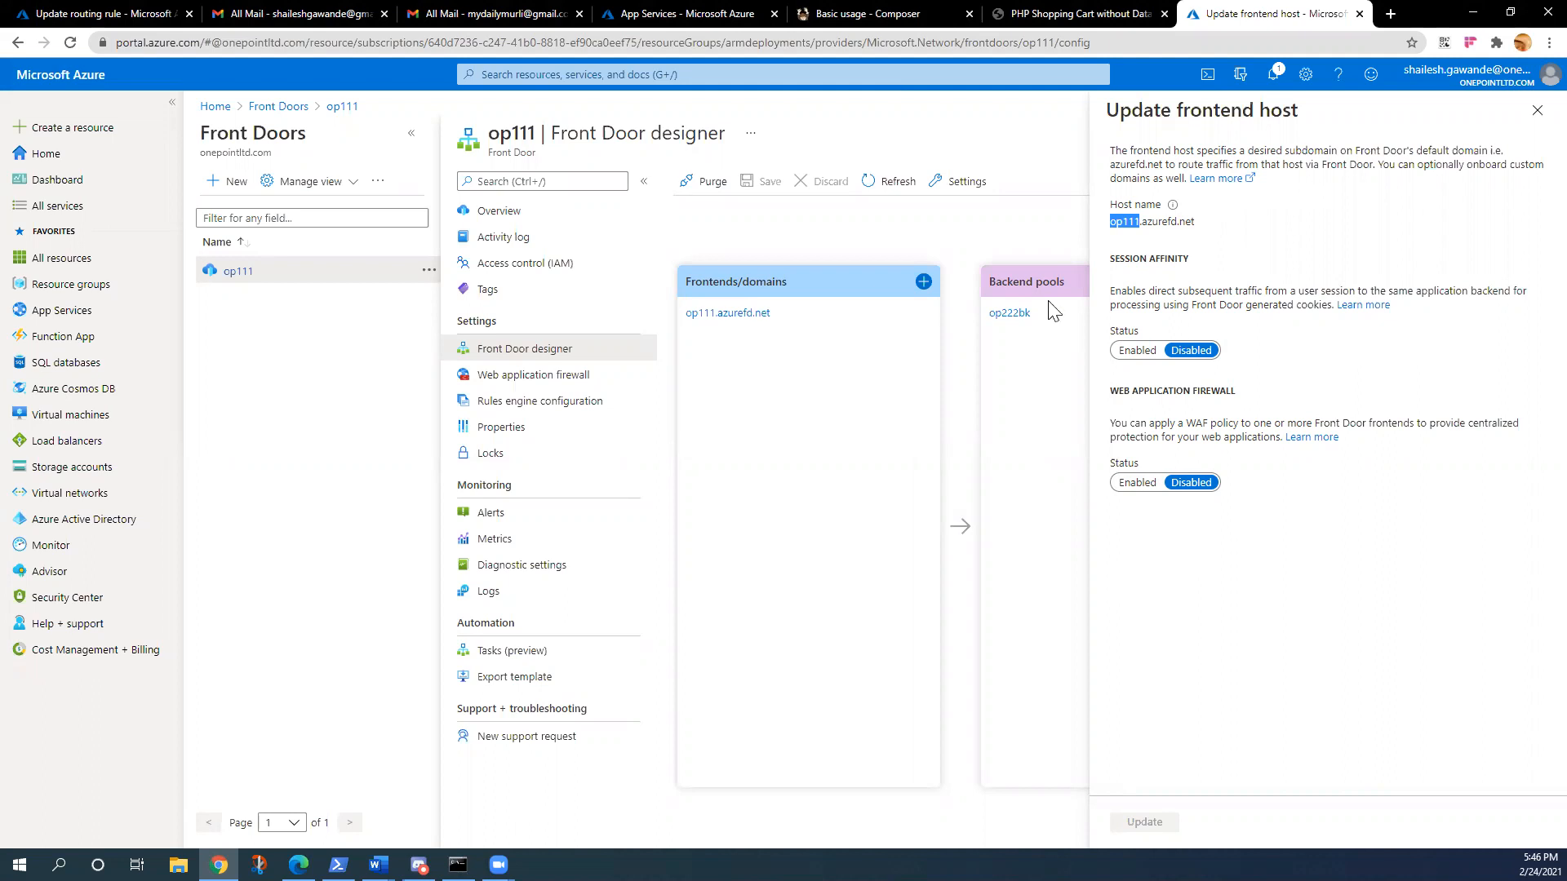
click(1538, 115)
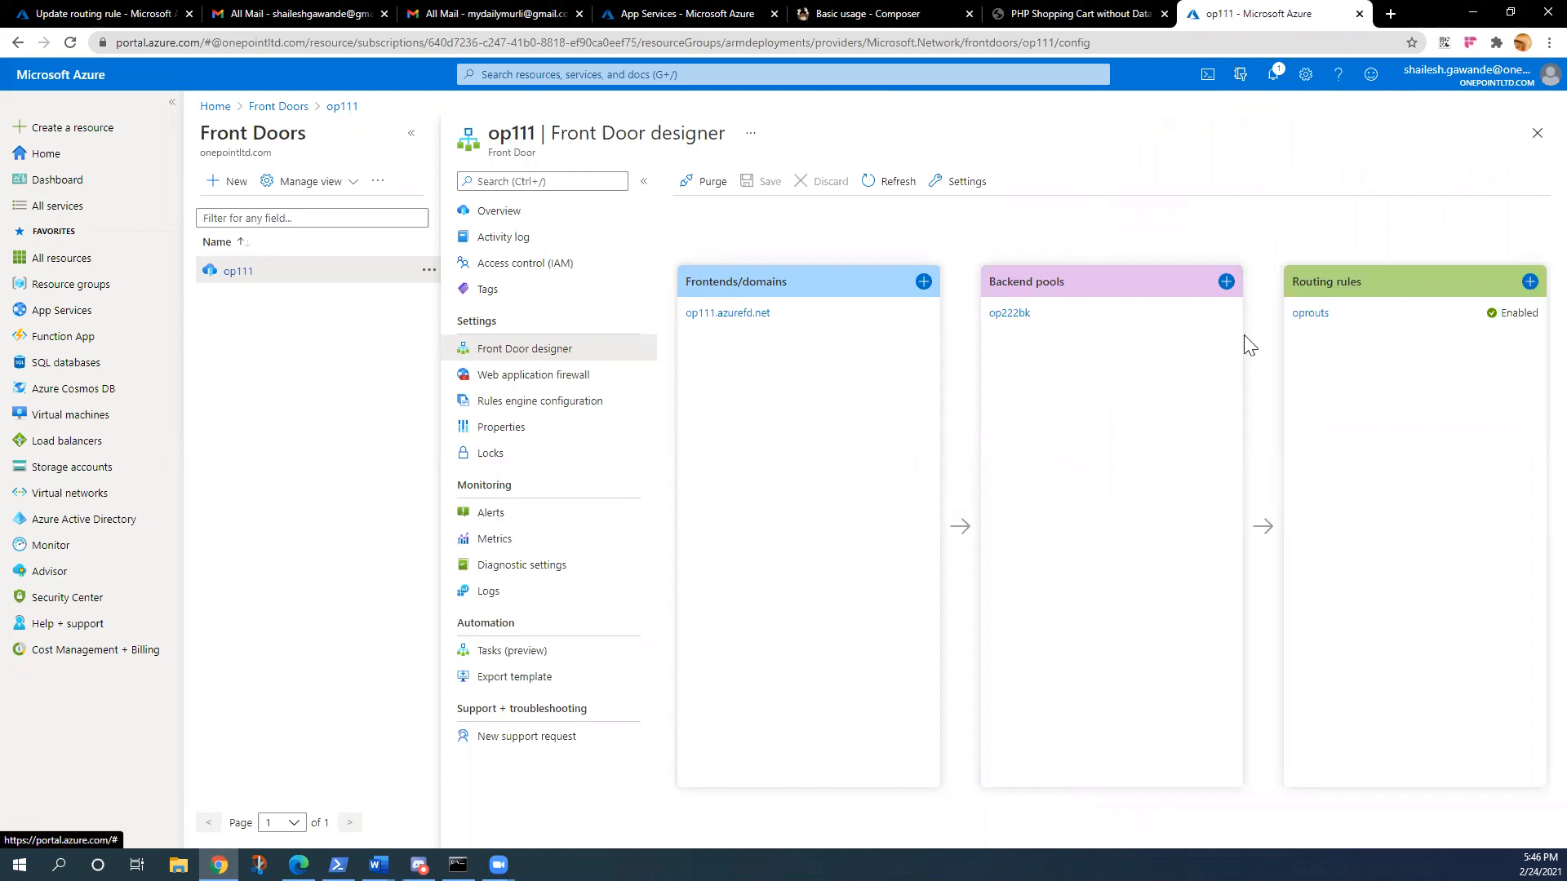
Examine the op222bk backend pool, including the new-backend form with the App service host type and the health probe and load balancing settings
click(1010, 313)
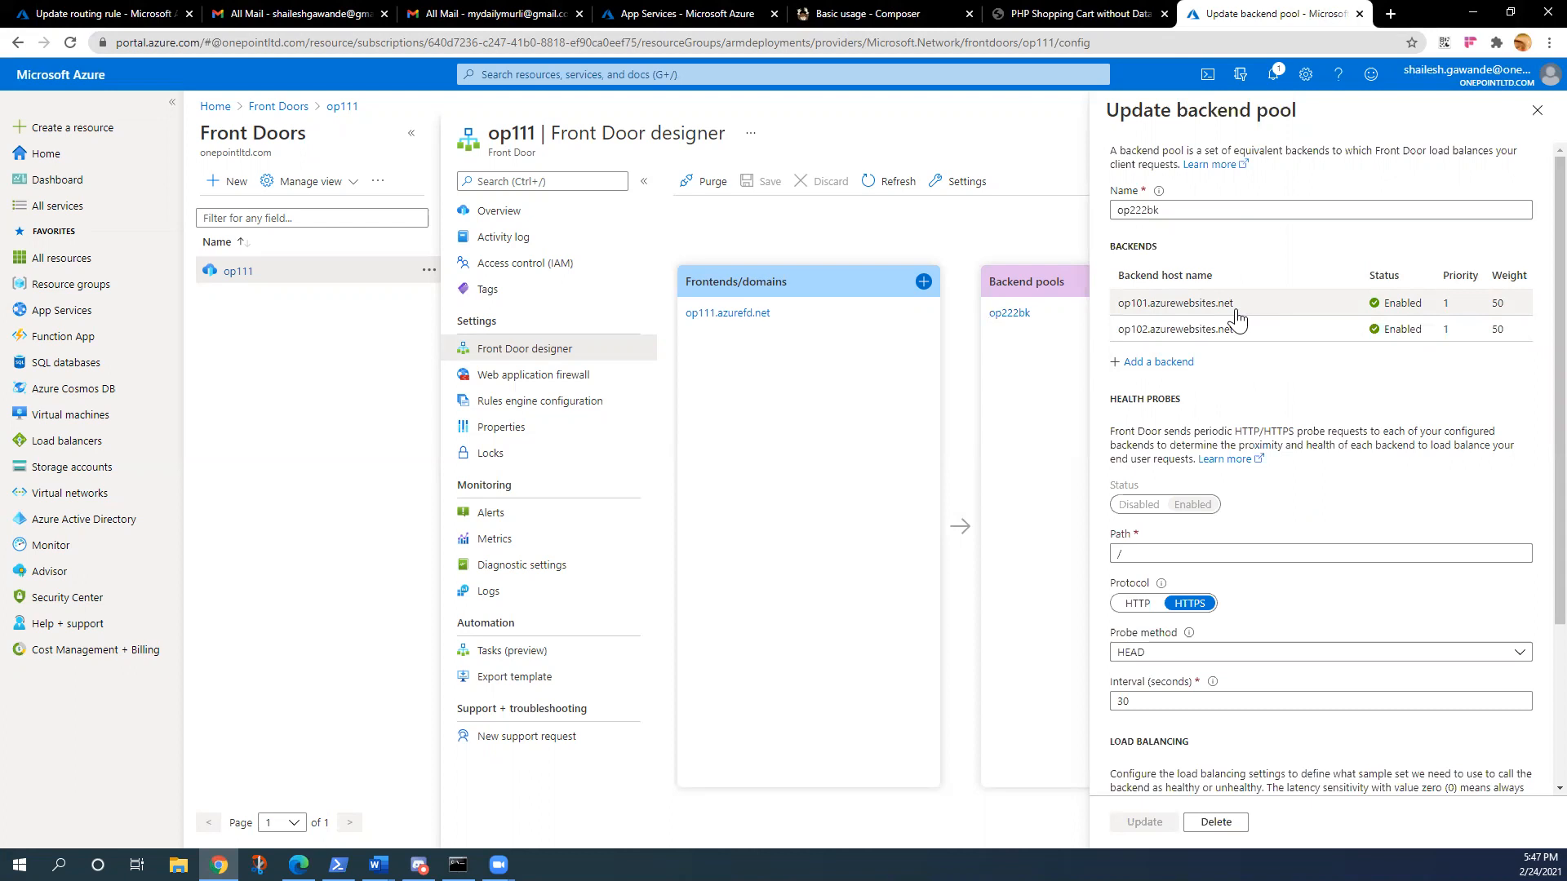
click(1166, 368)
click(1322, 268)
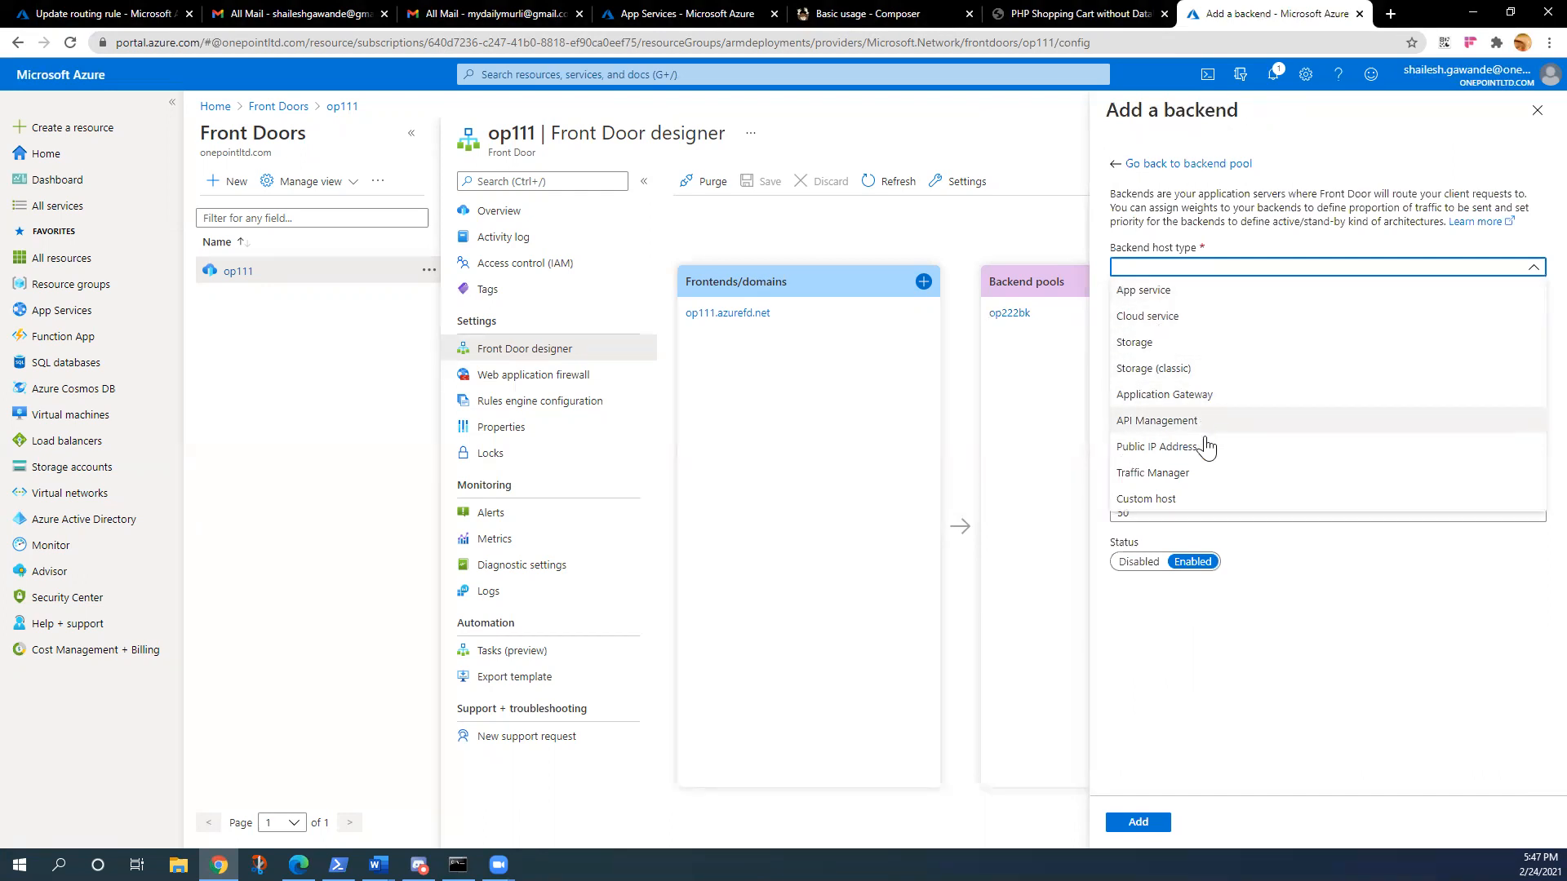
click(1178, 294)
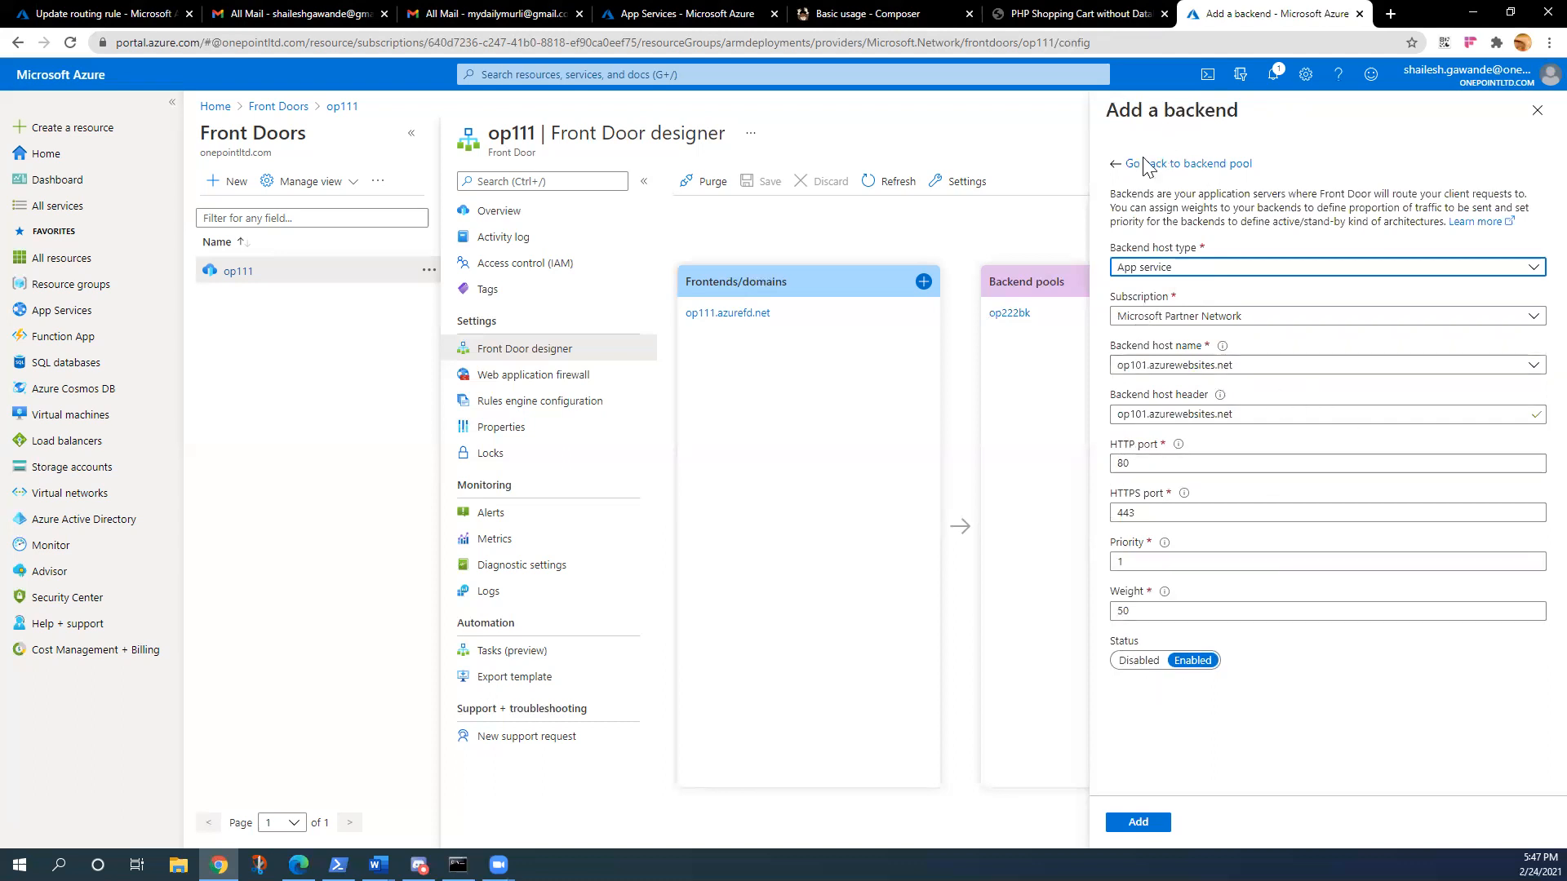
click(1107, 165)
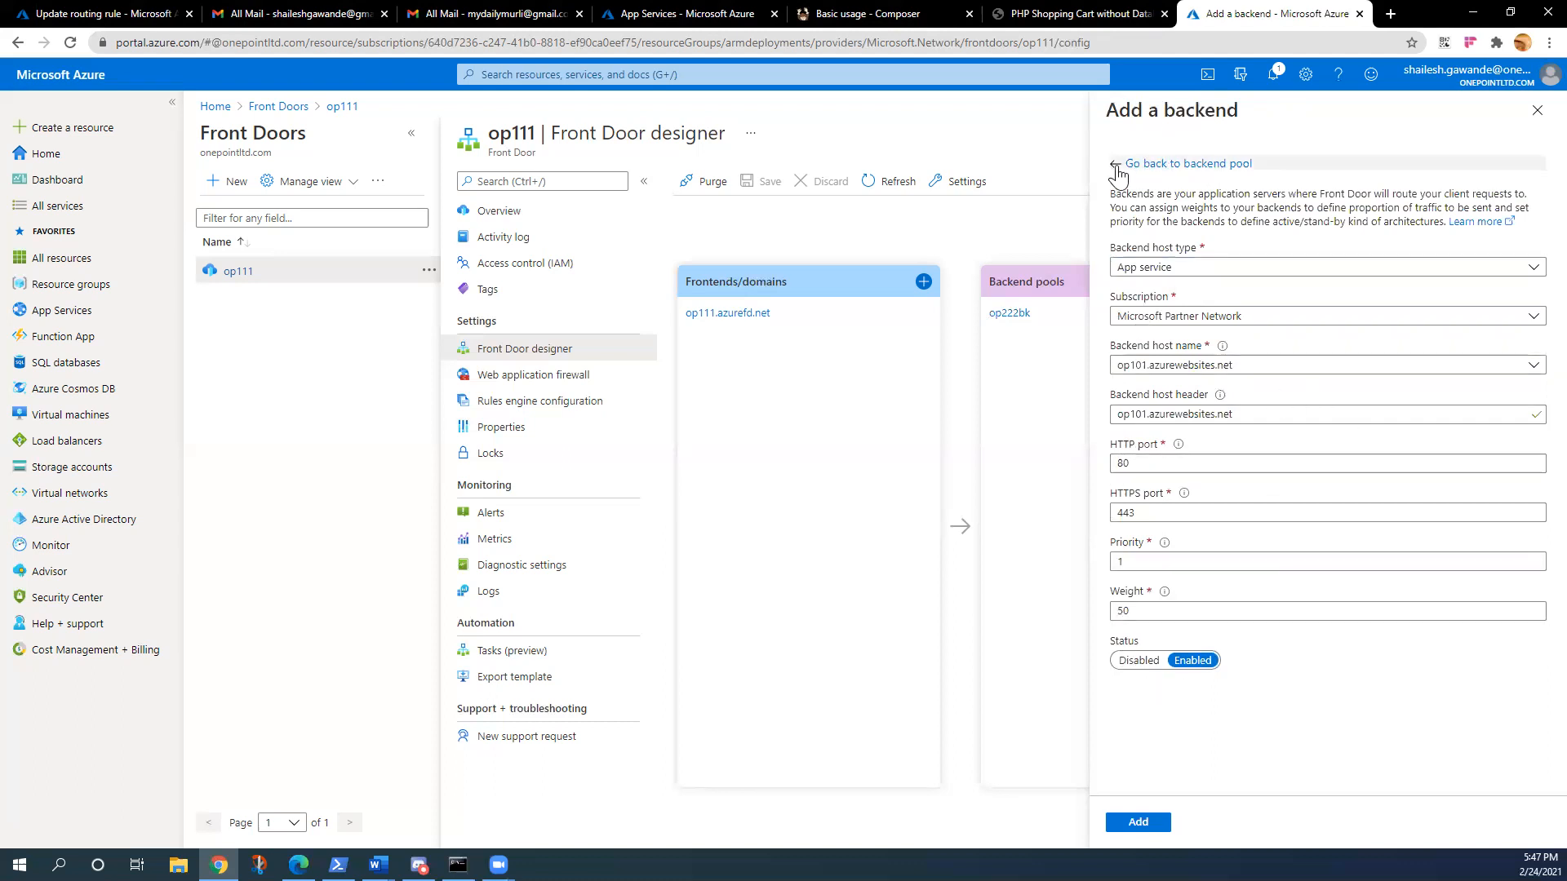
click(1115, 164)
scroll(1281, 494, down, 3)
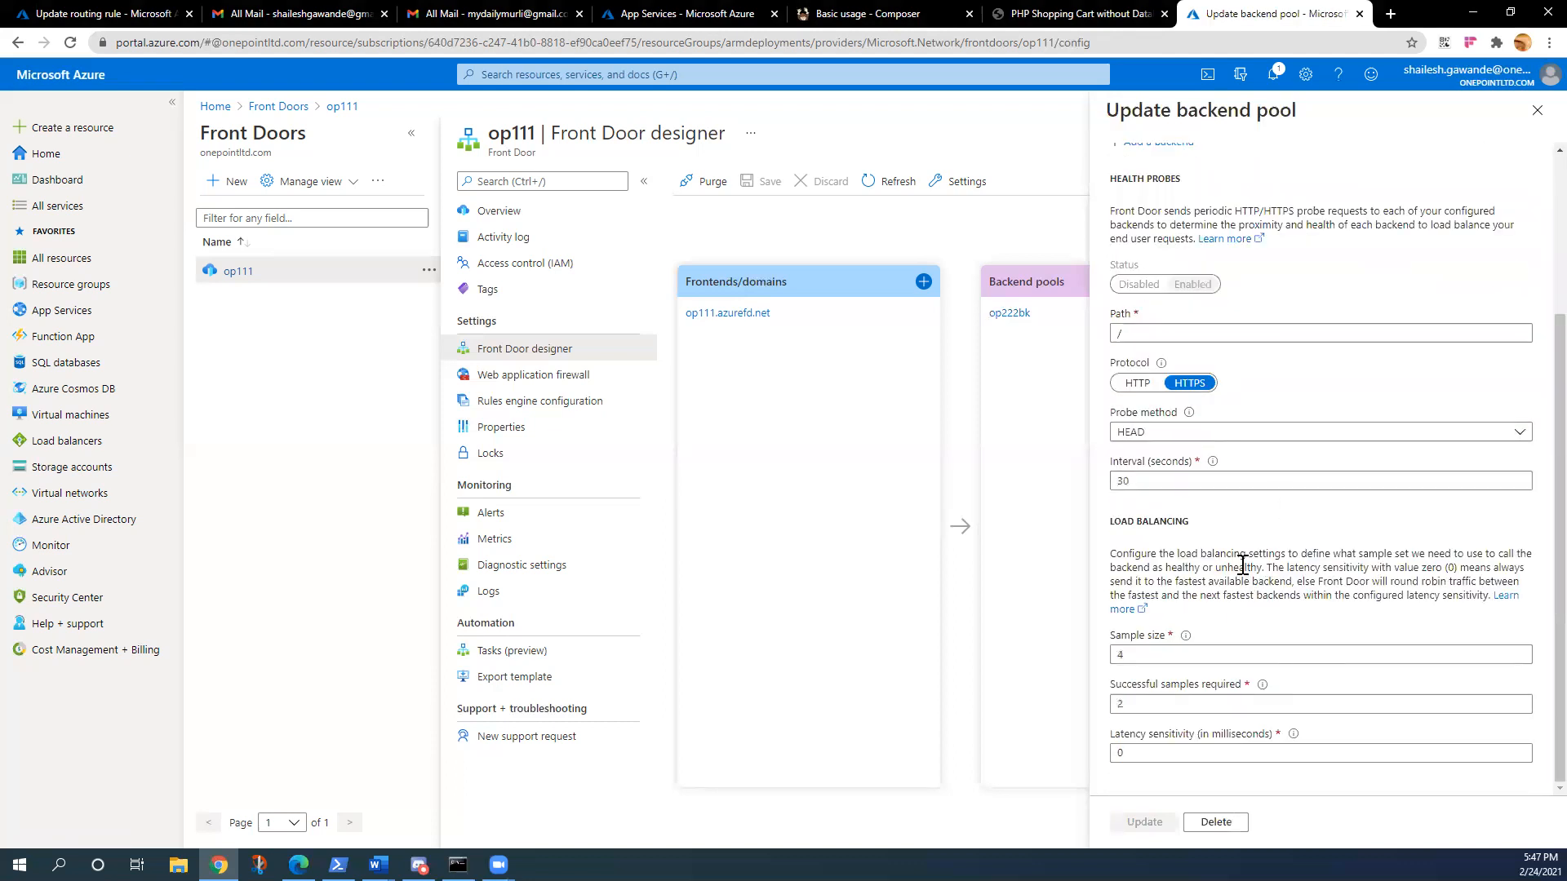
scroll(1242, 565, up, 3)
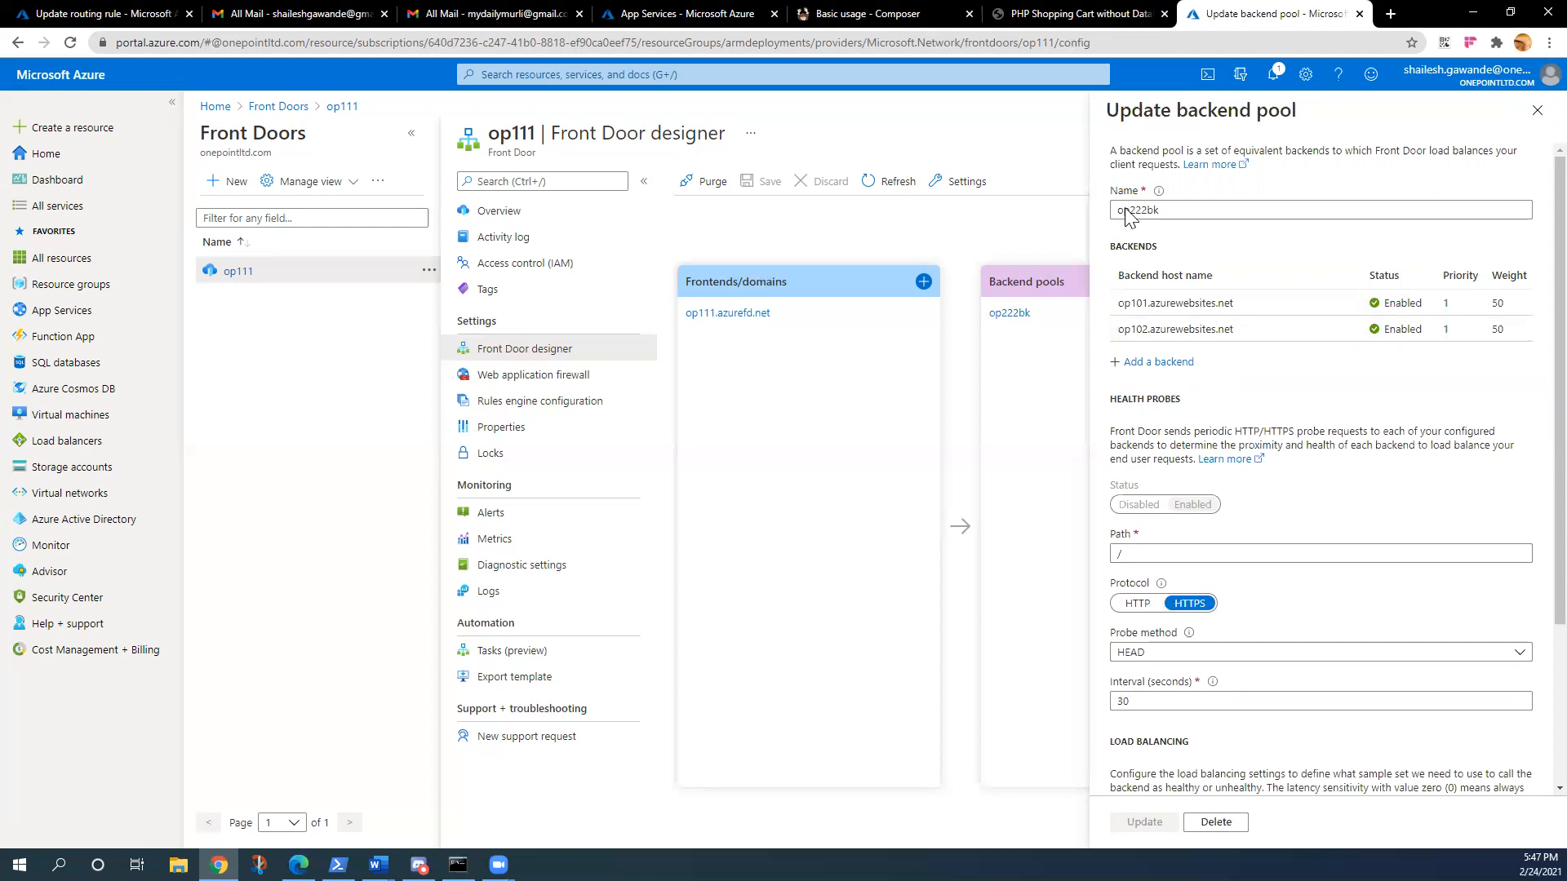
Inspect the op101 App Service's overview, including its location and URL, and return to the App Services list
click(770, 11)
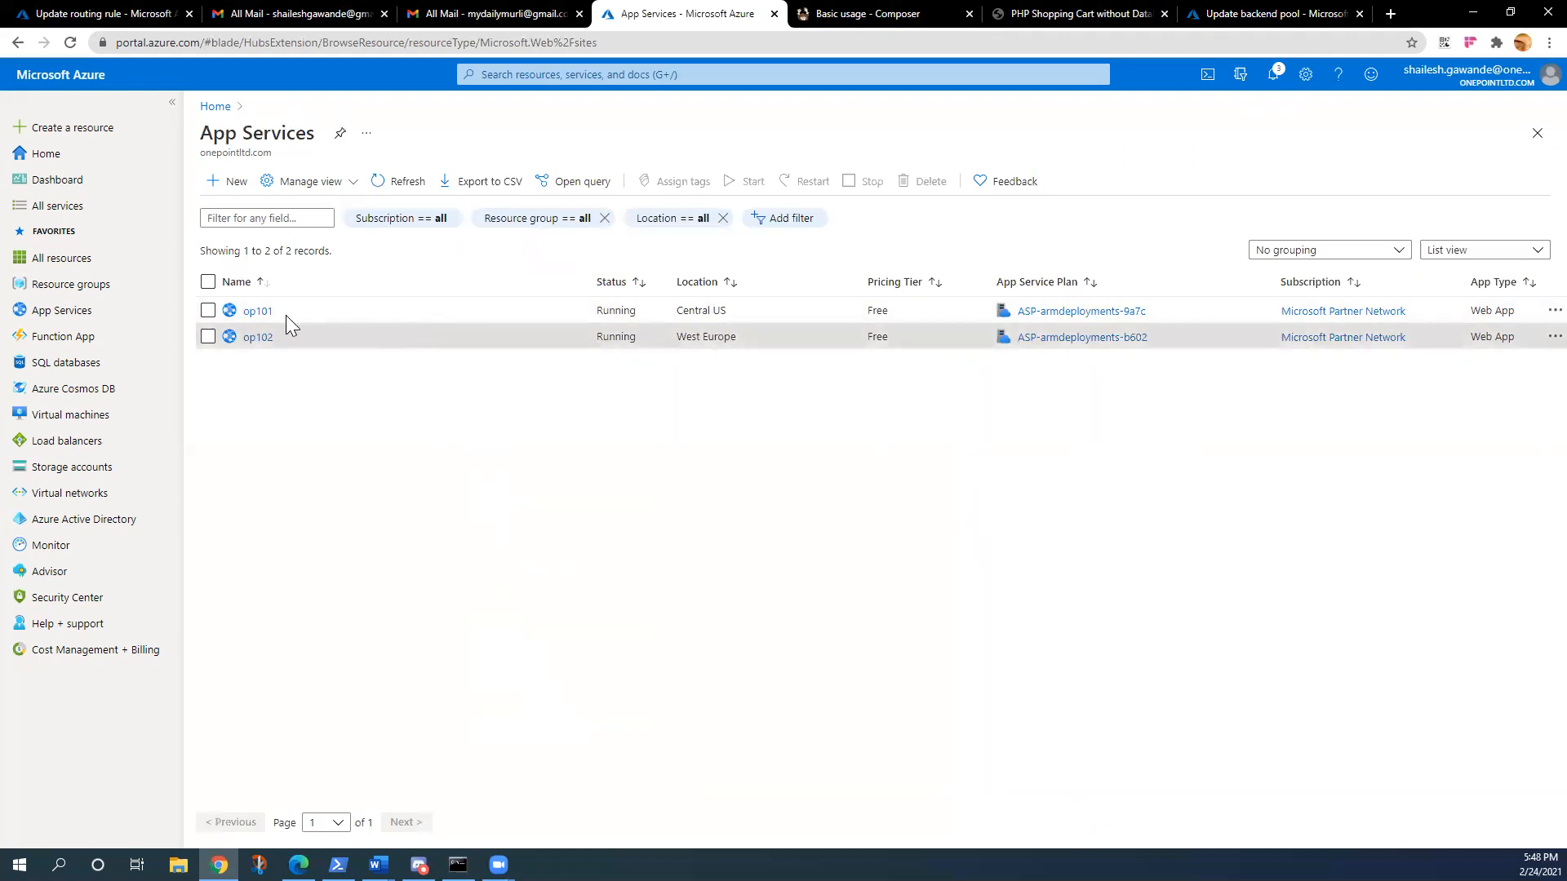
click(258, 313)
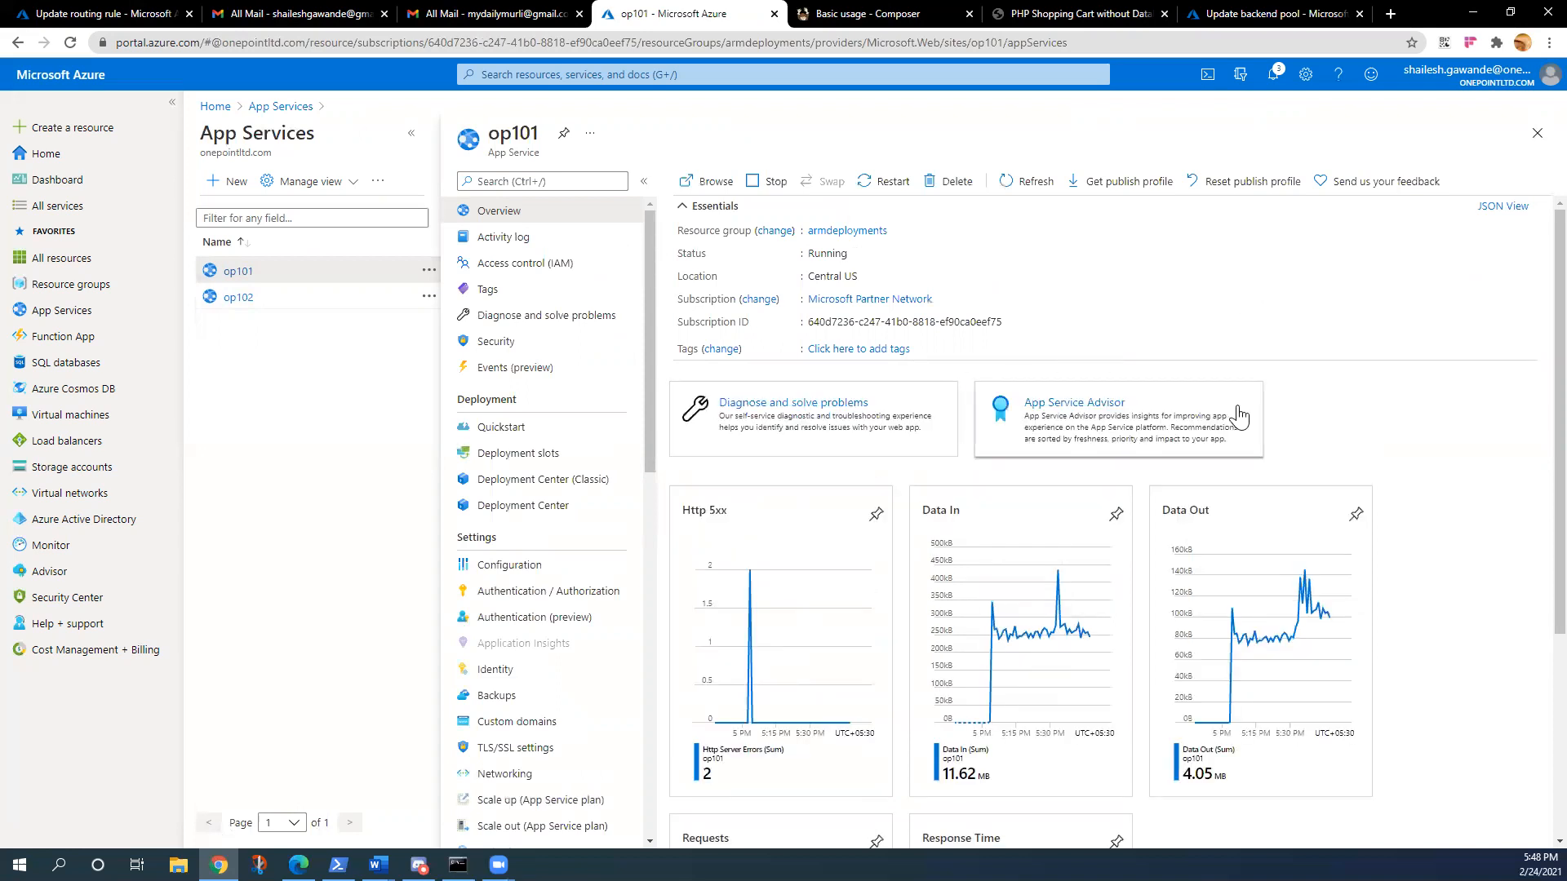
scroll(1241, 410, down, 4)
scroll(1240, 408, up, 4)
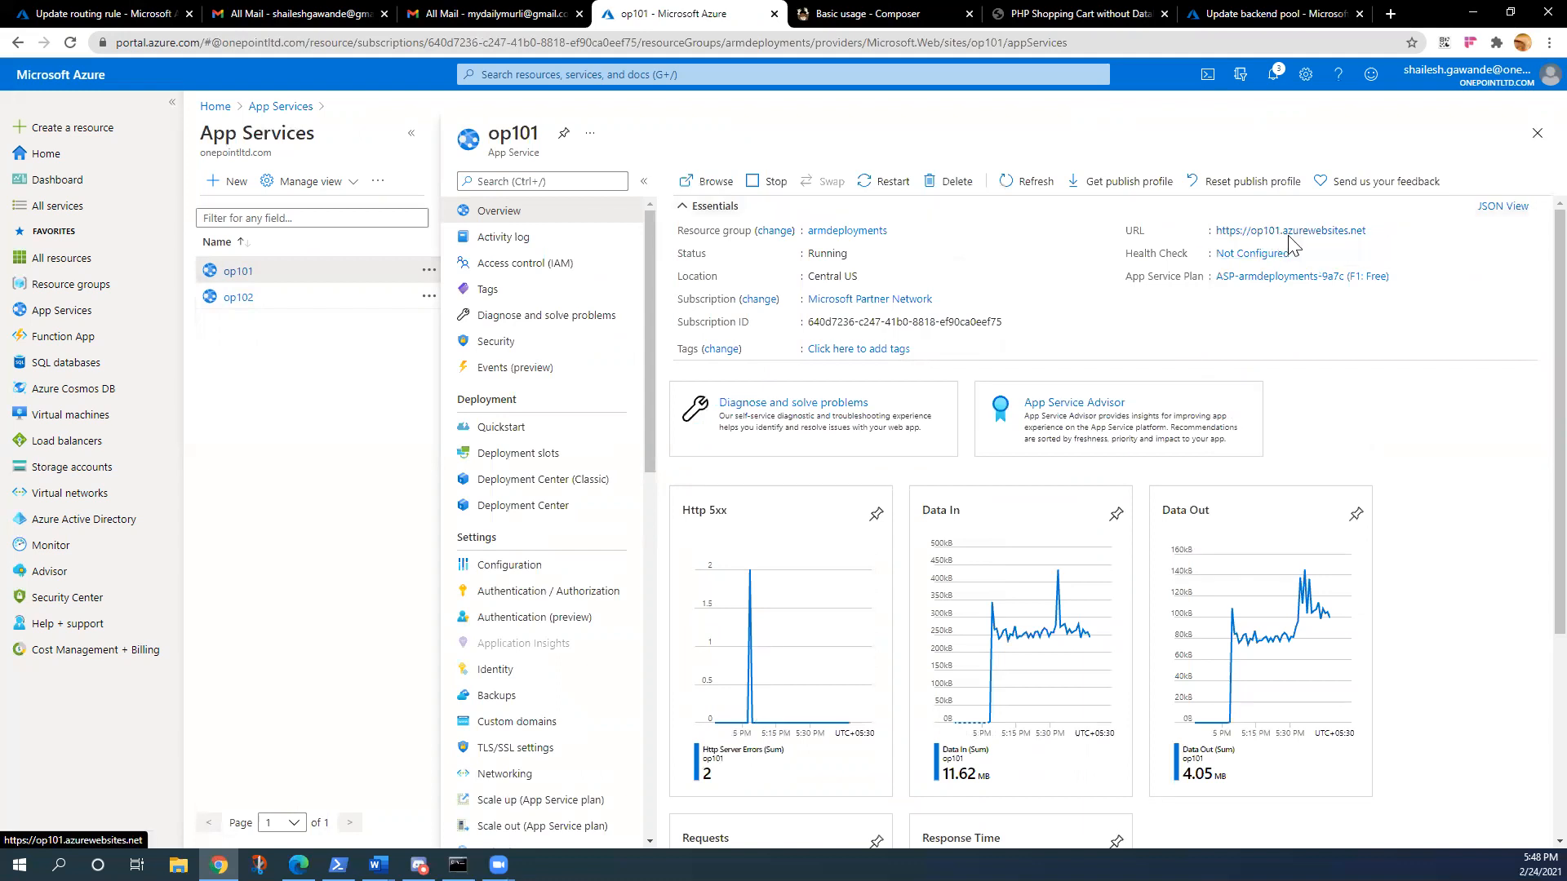
click(18, 46)
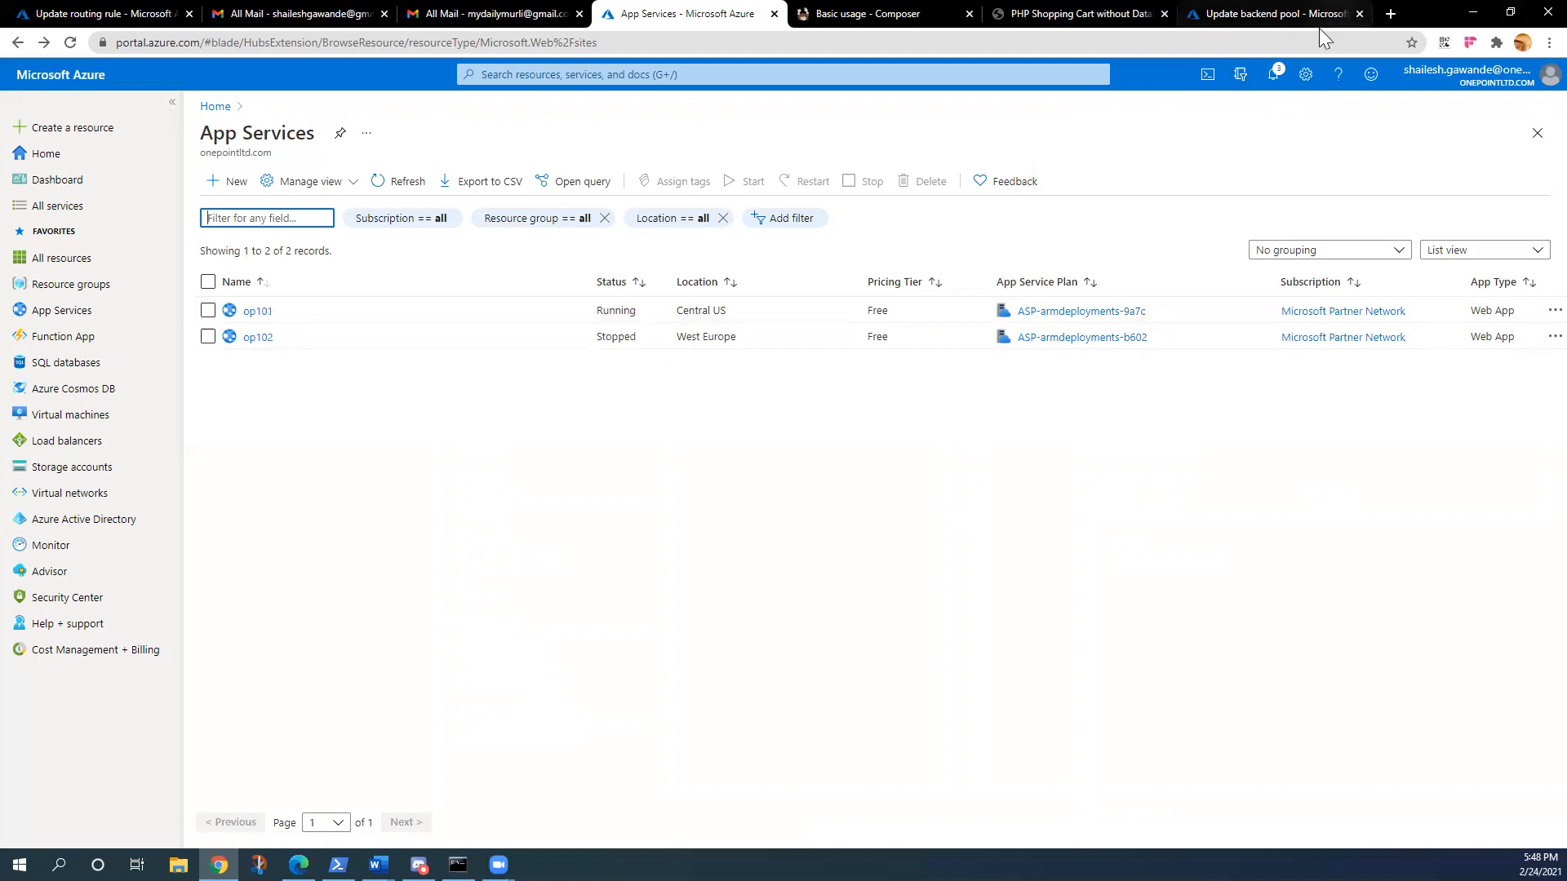
Return to the Front Door designer, close the backend pool details, and review the oprouts routing rule's settings
click(1281, 13)
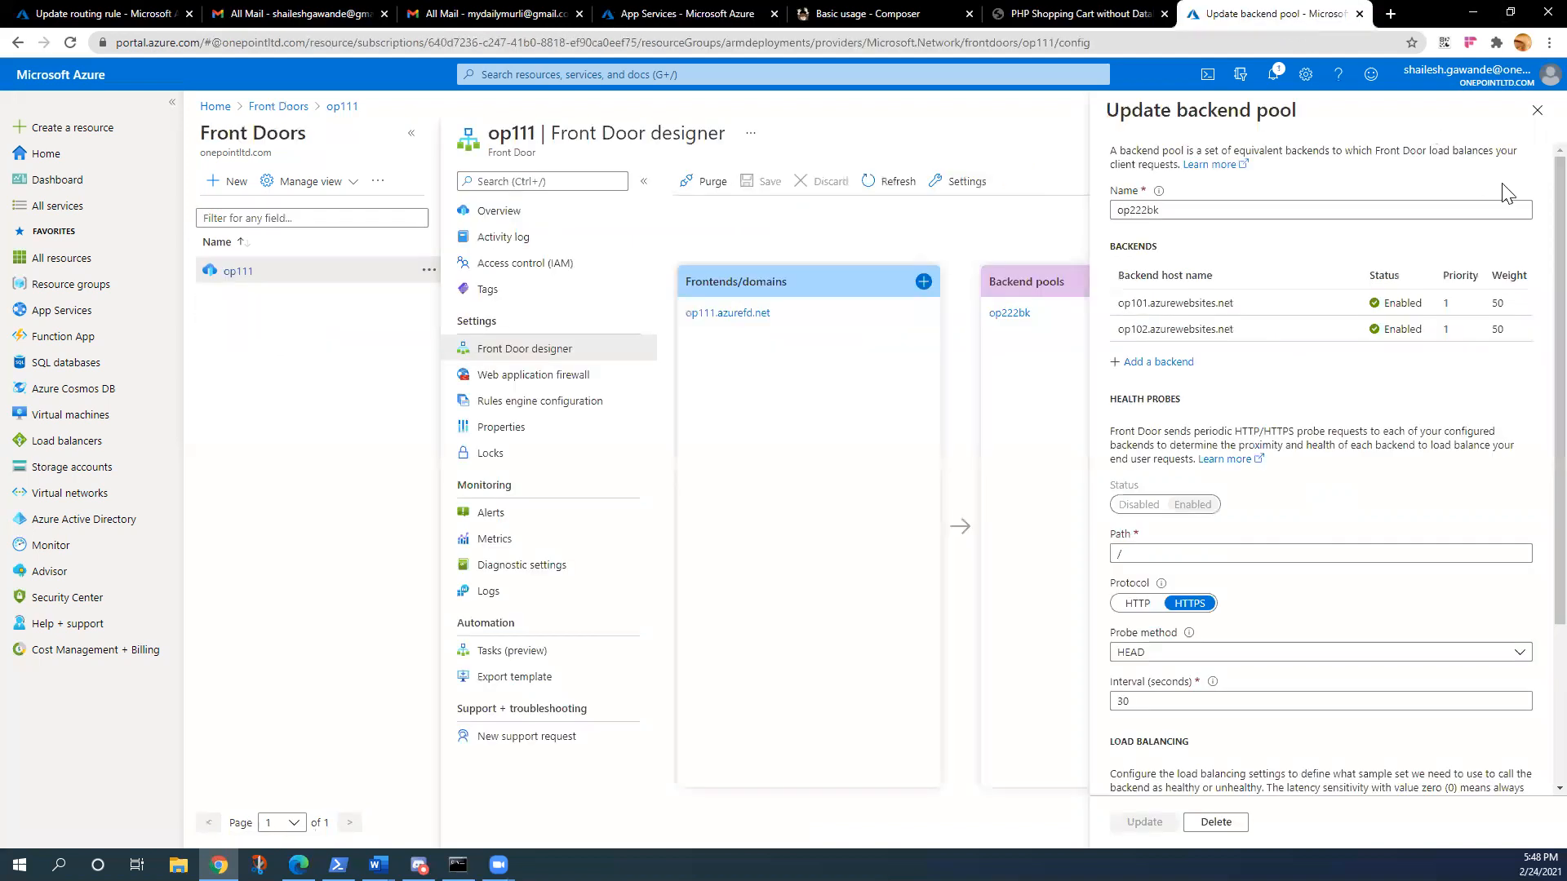
click(1536, 114)
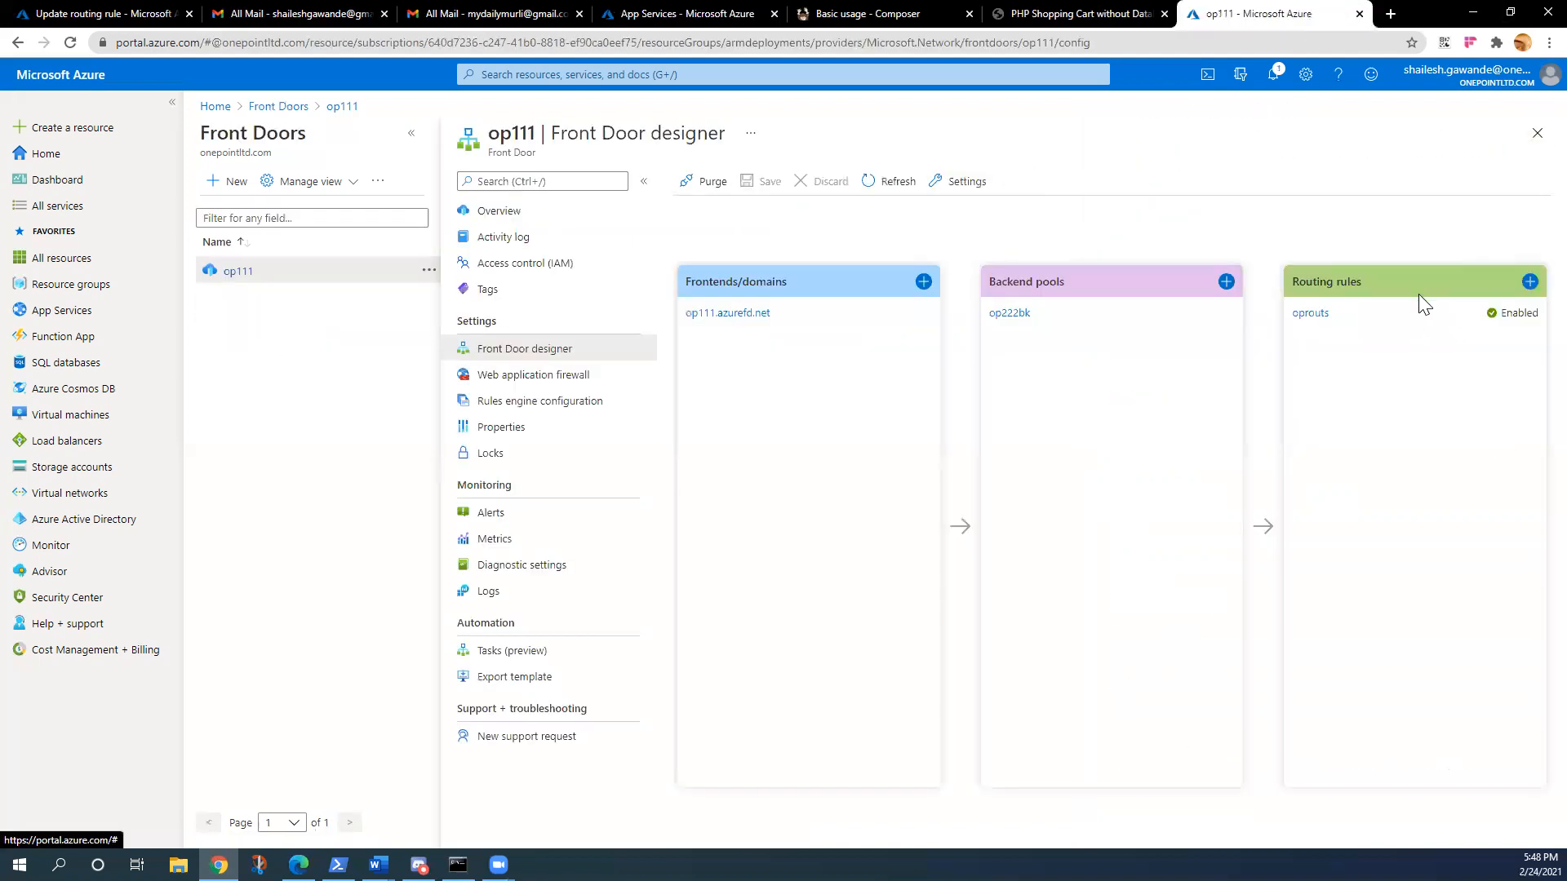
click(1311, 317)
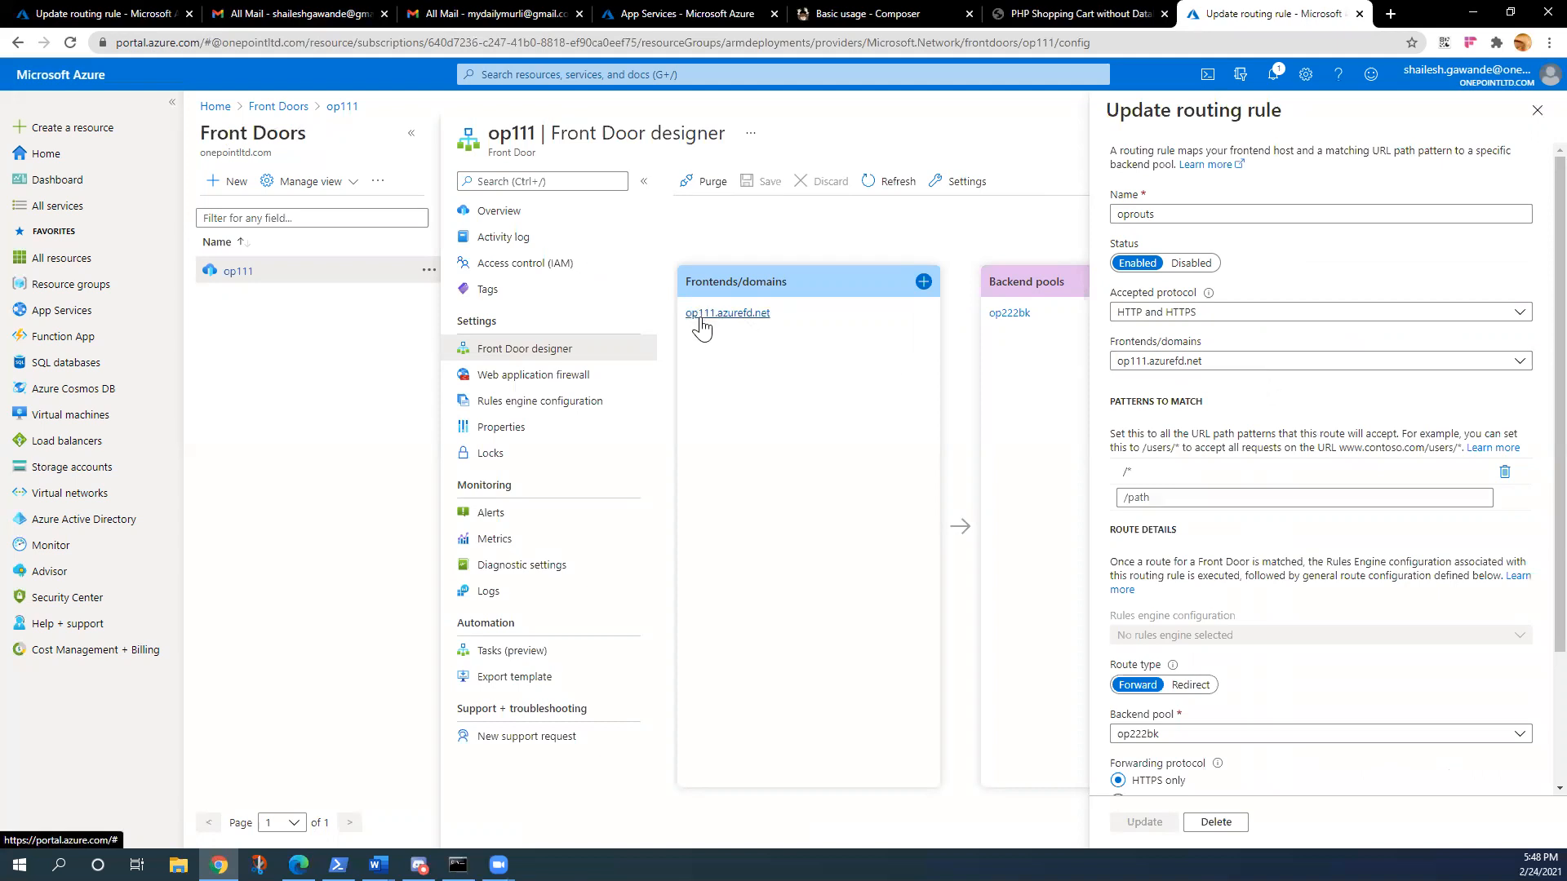
scroll(1358, 608, down, 2)
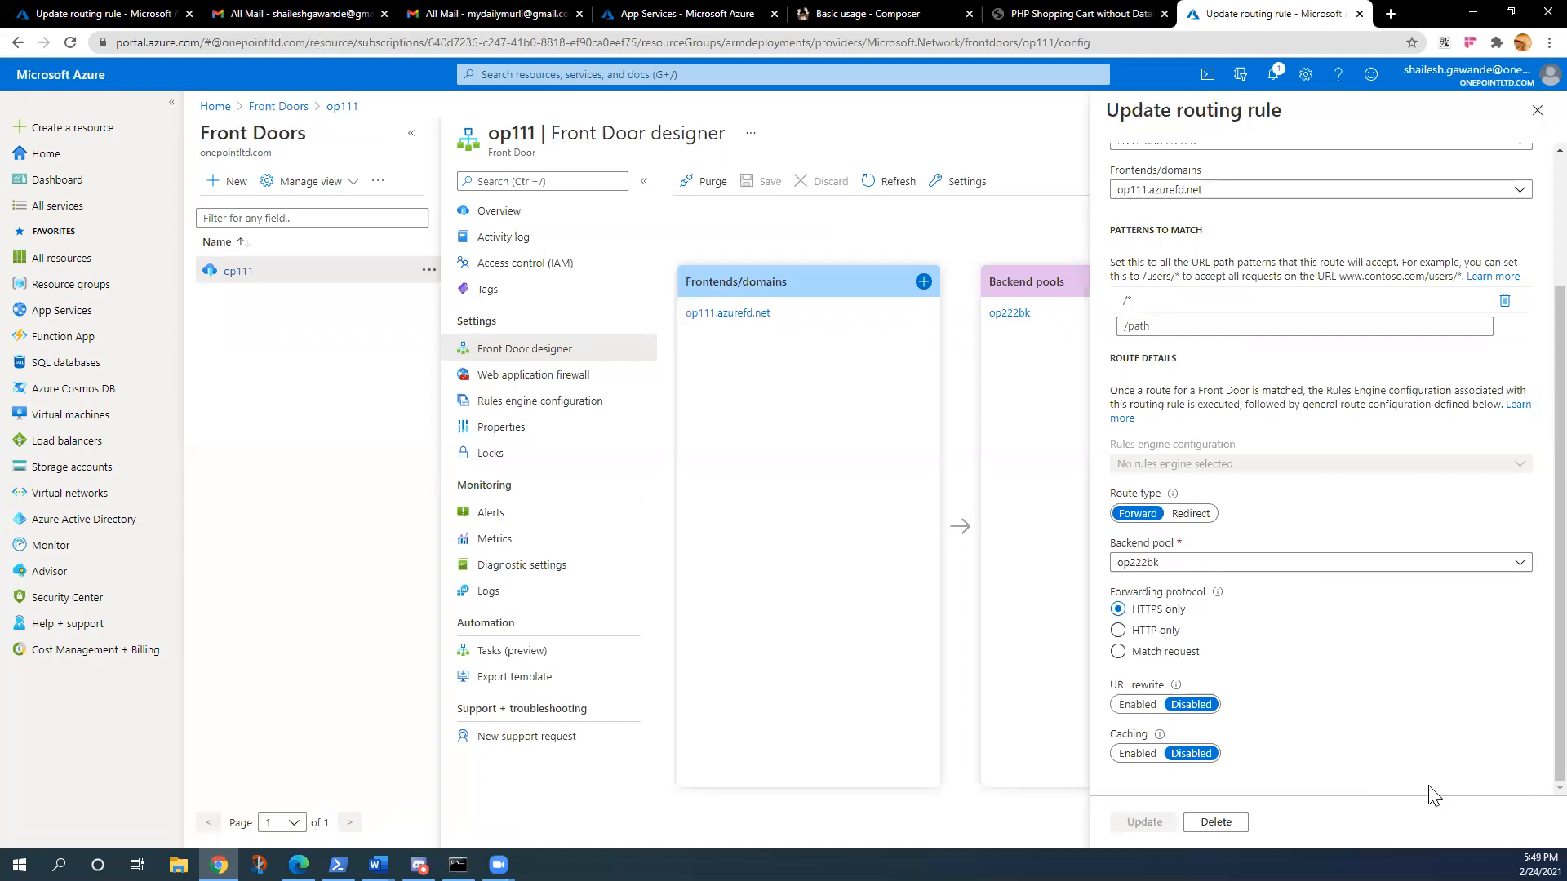
click(1537, 115)
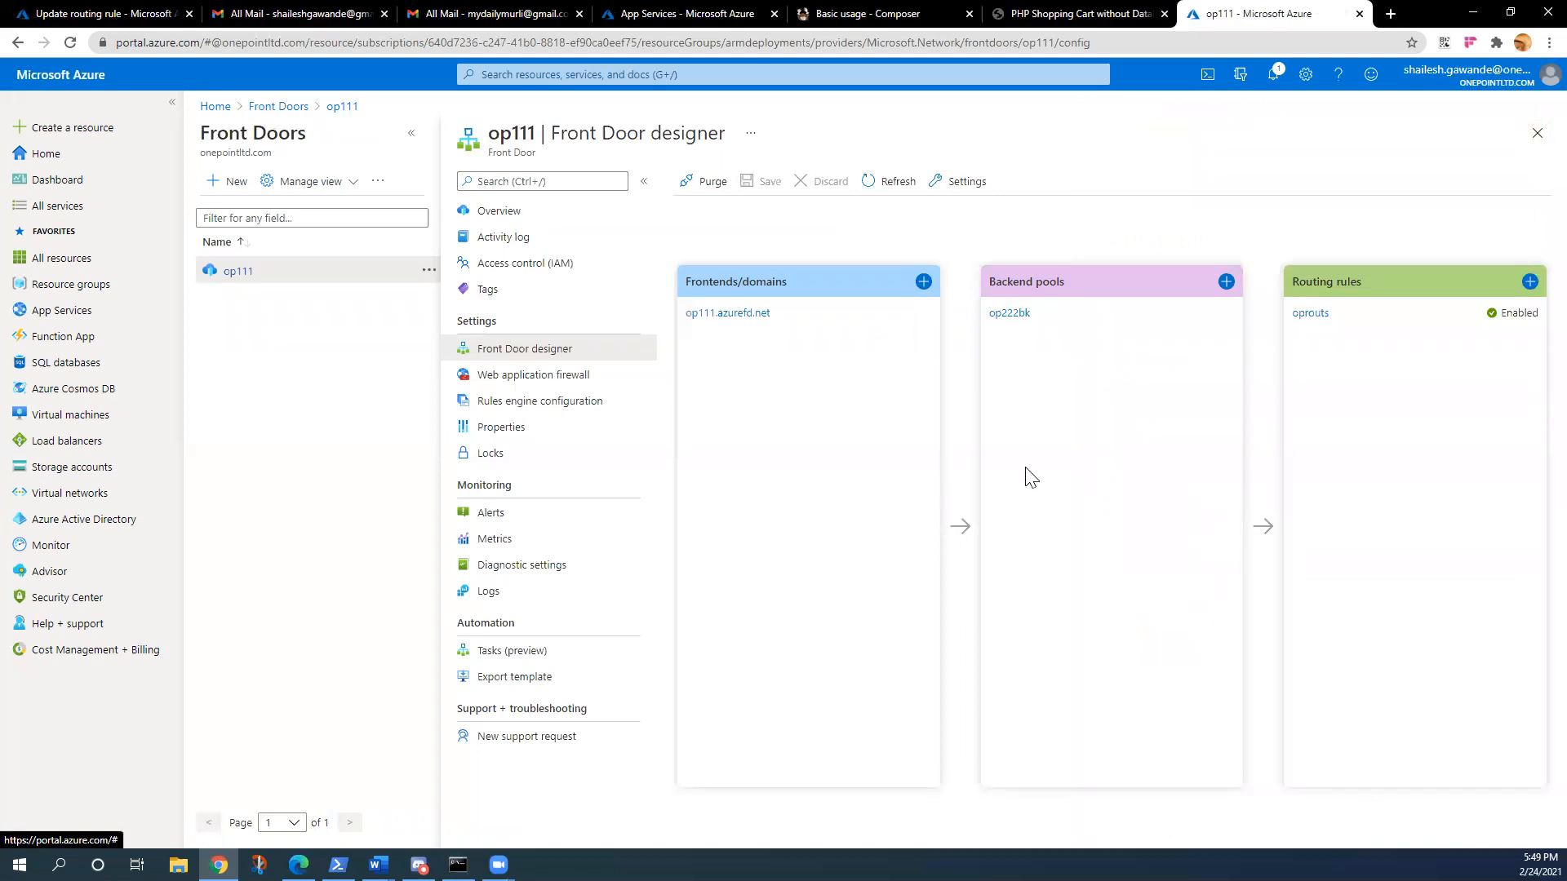
Review the op111 Front Door overview, its oprouts routing rule settings, and the locations and statuses of the App Services
click(498, 214)
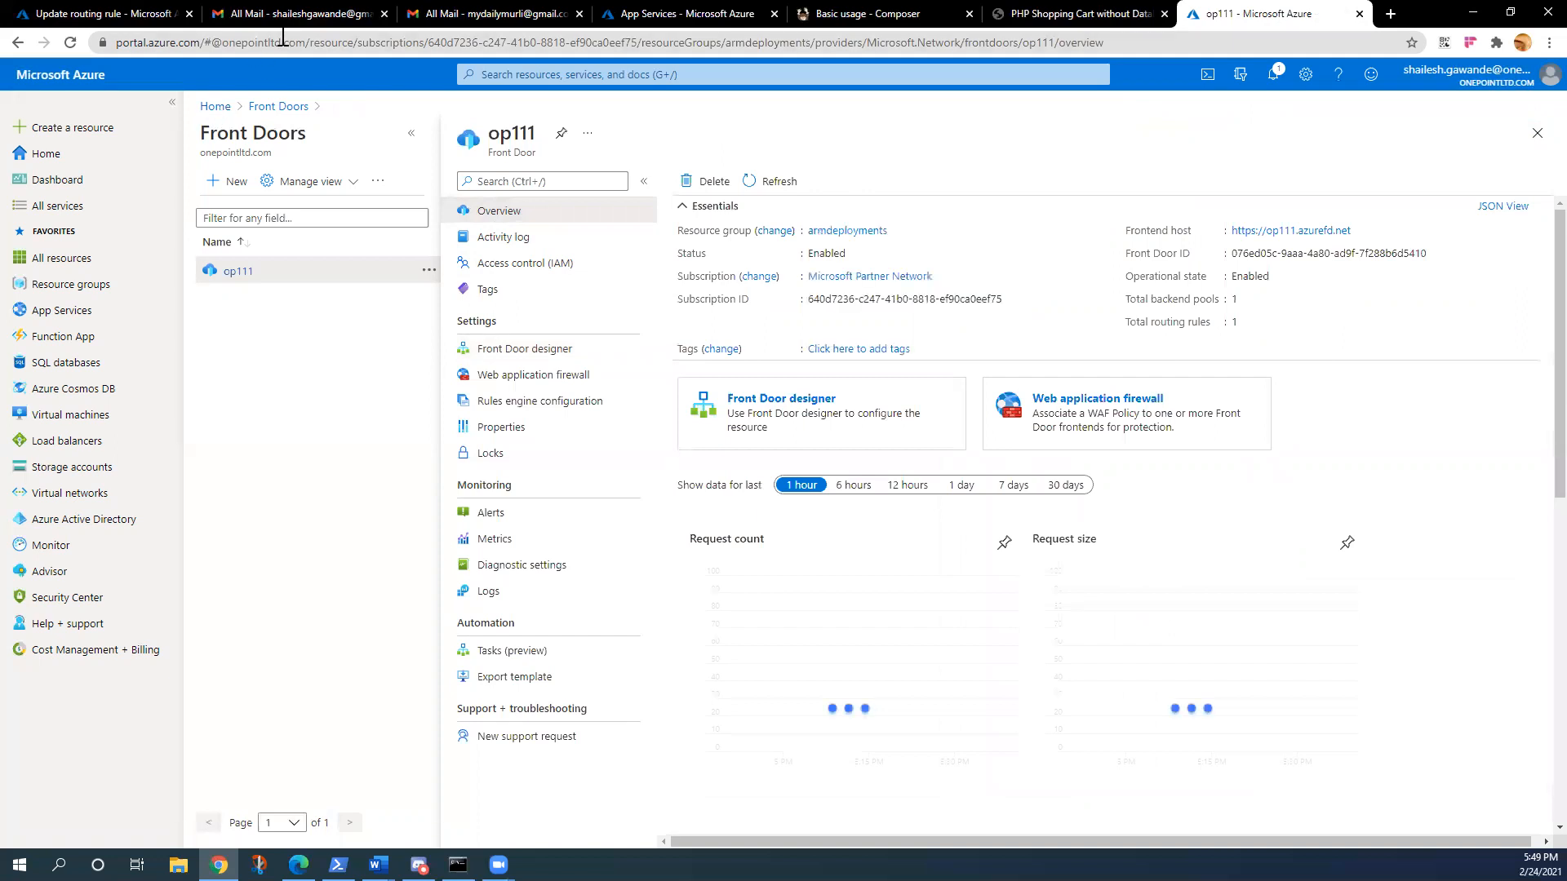
click(99, 14)
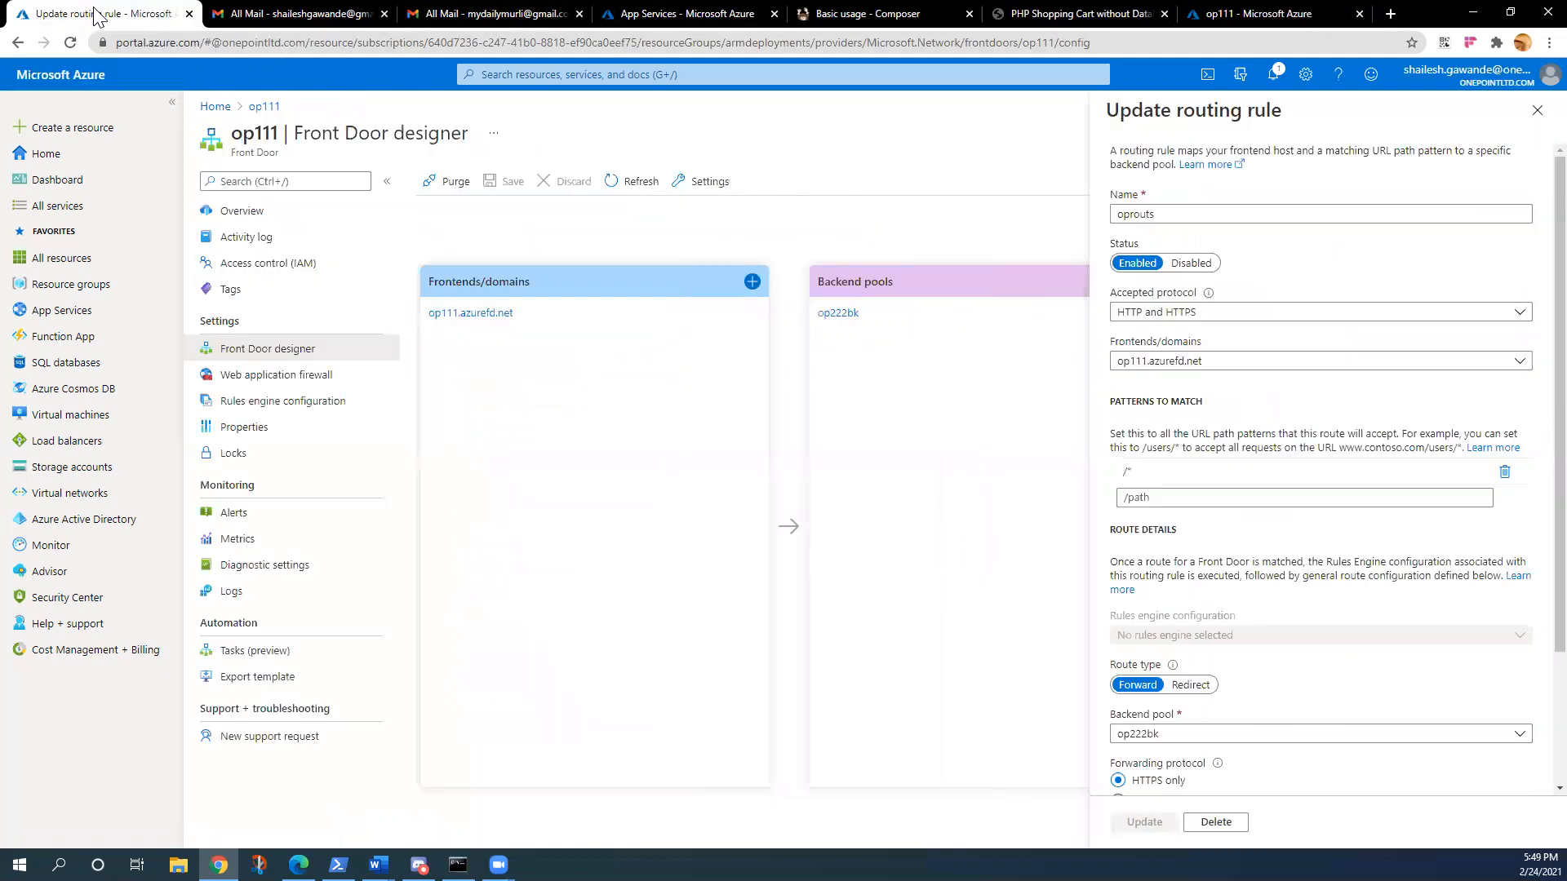
key(ctrl+4)
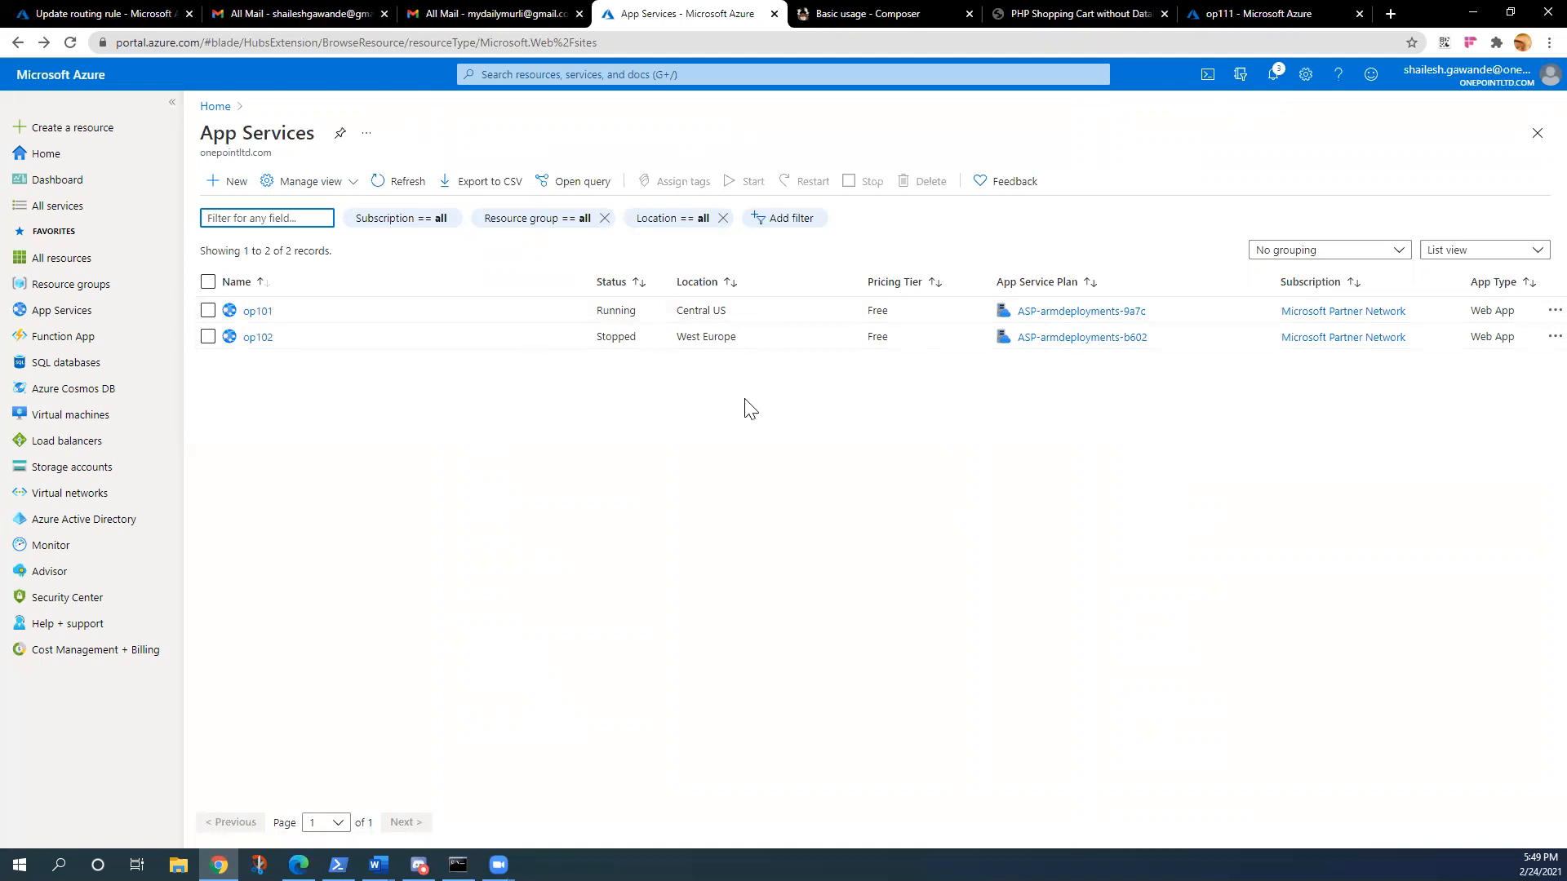
Copy the frontend host name from the Front Door designer and open op111.azurefd.net in a new browser tab
click(102, 14)
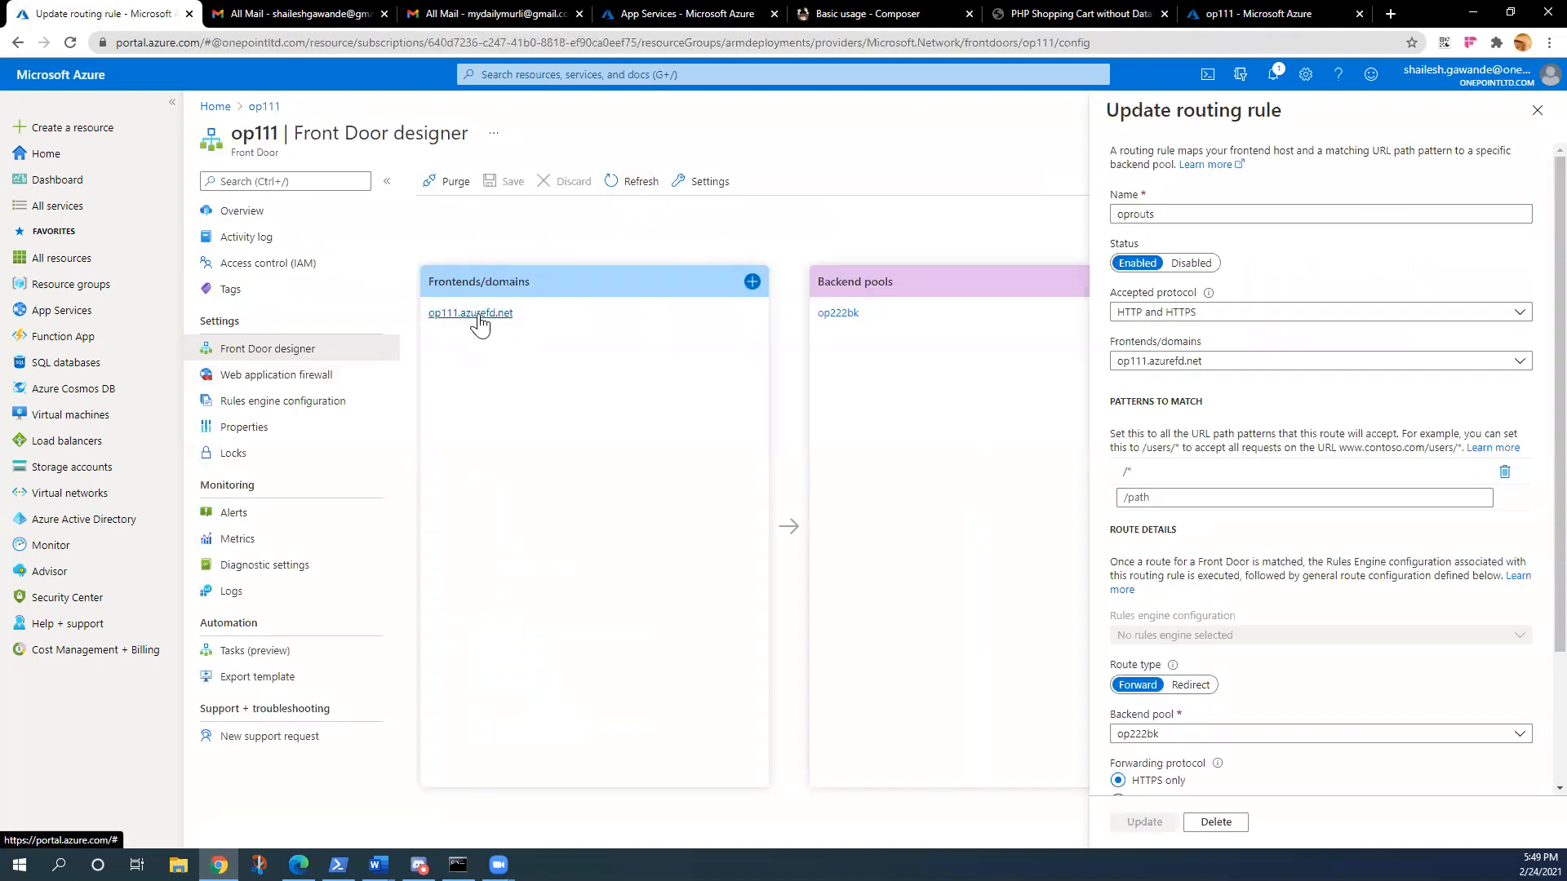
double_click(435, 314)
key(ctrl+c)
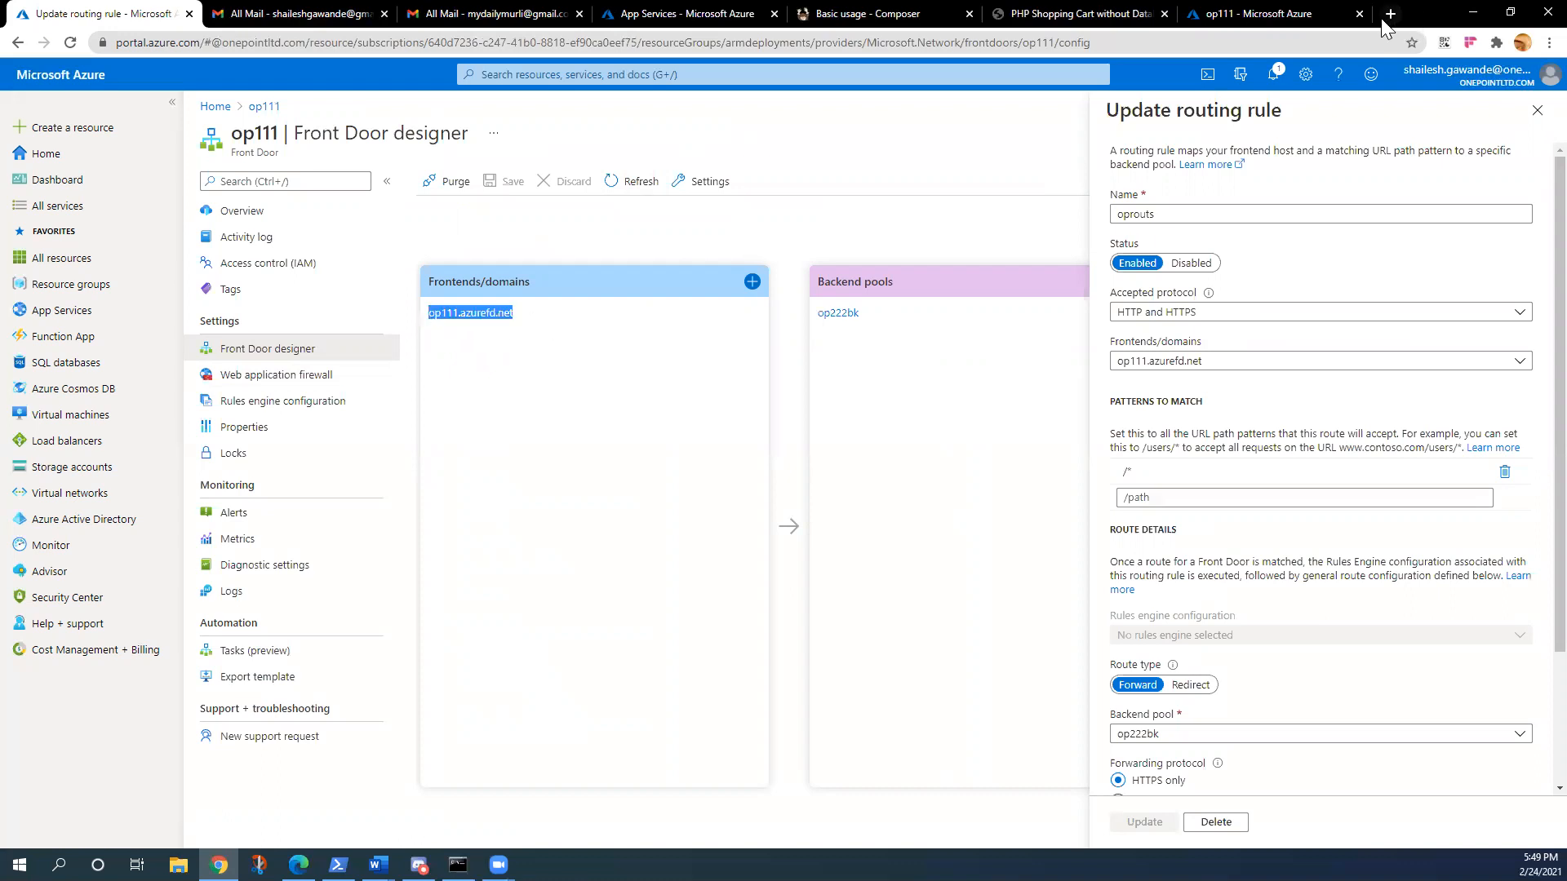
click(1343, 14)
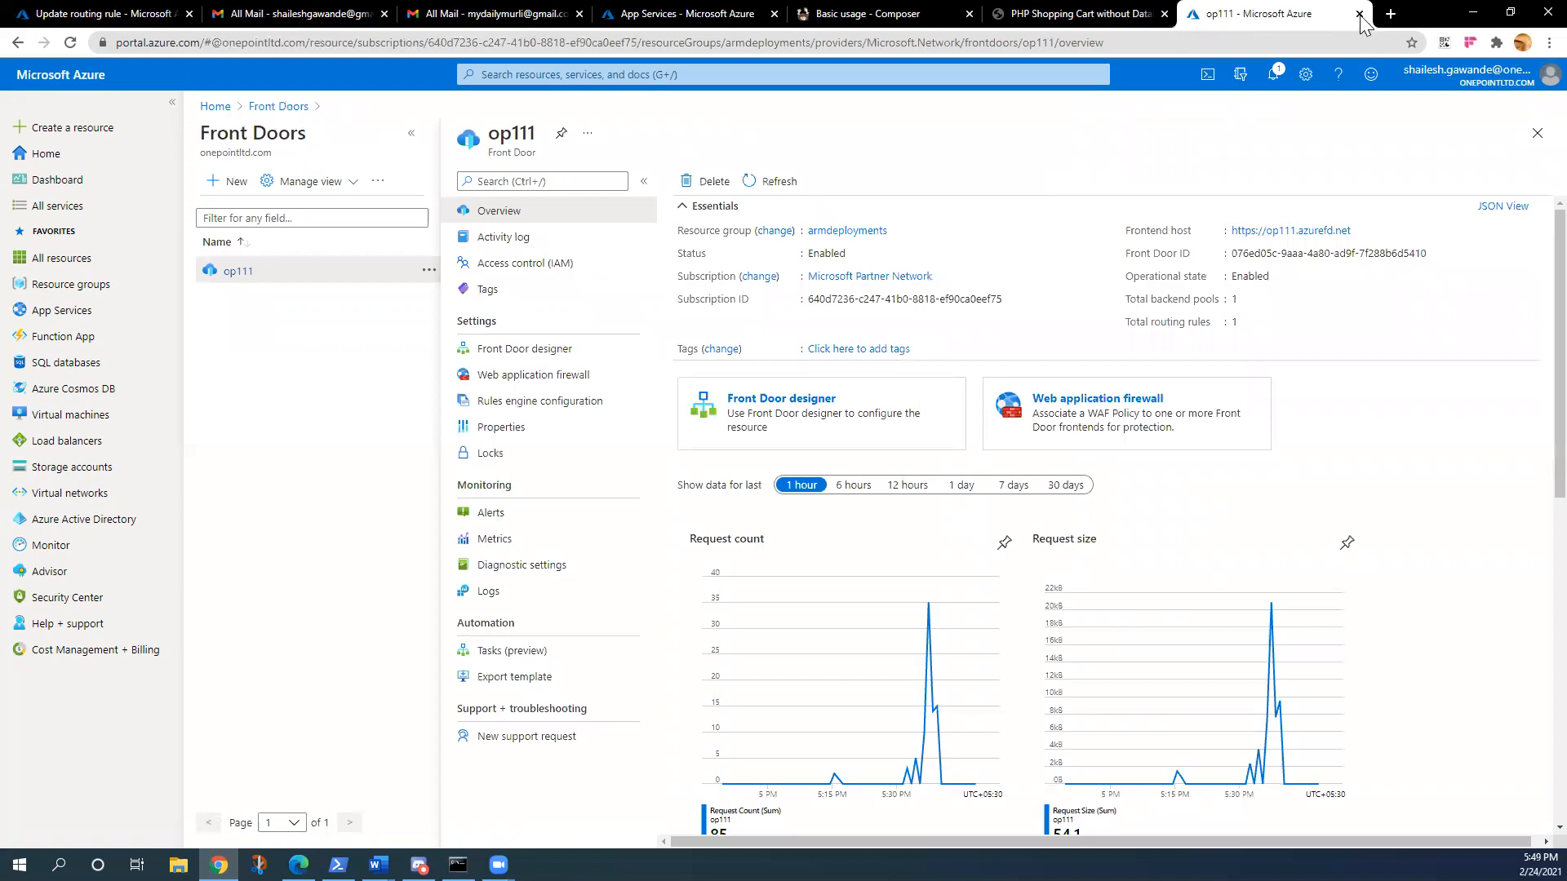
click(1390, 14)
key(ctrl+v)
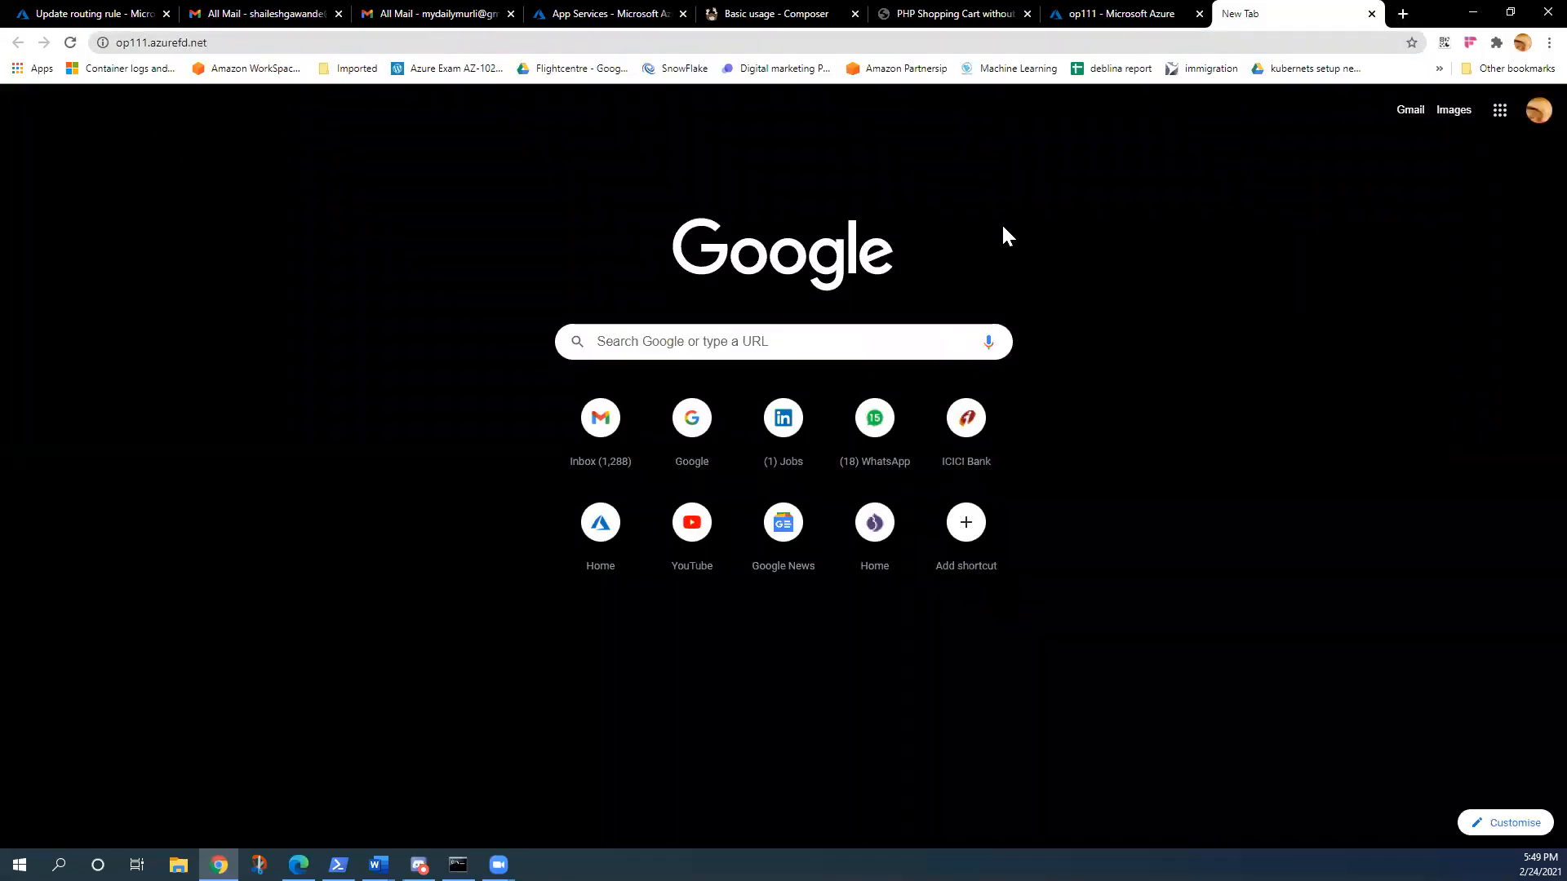
key(Return)
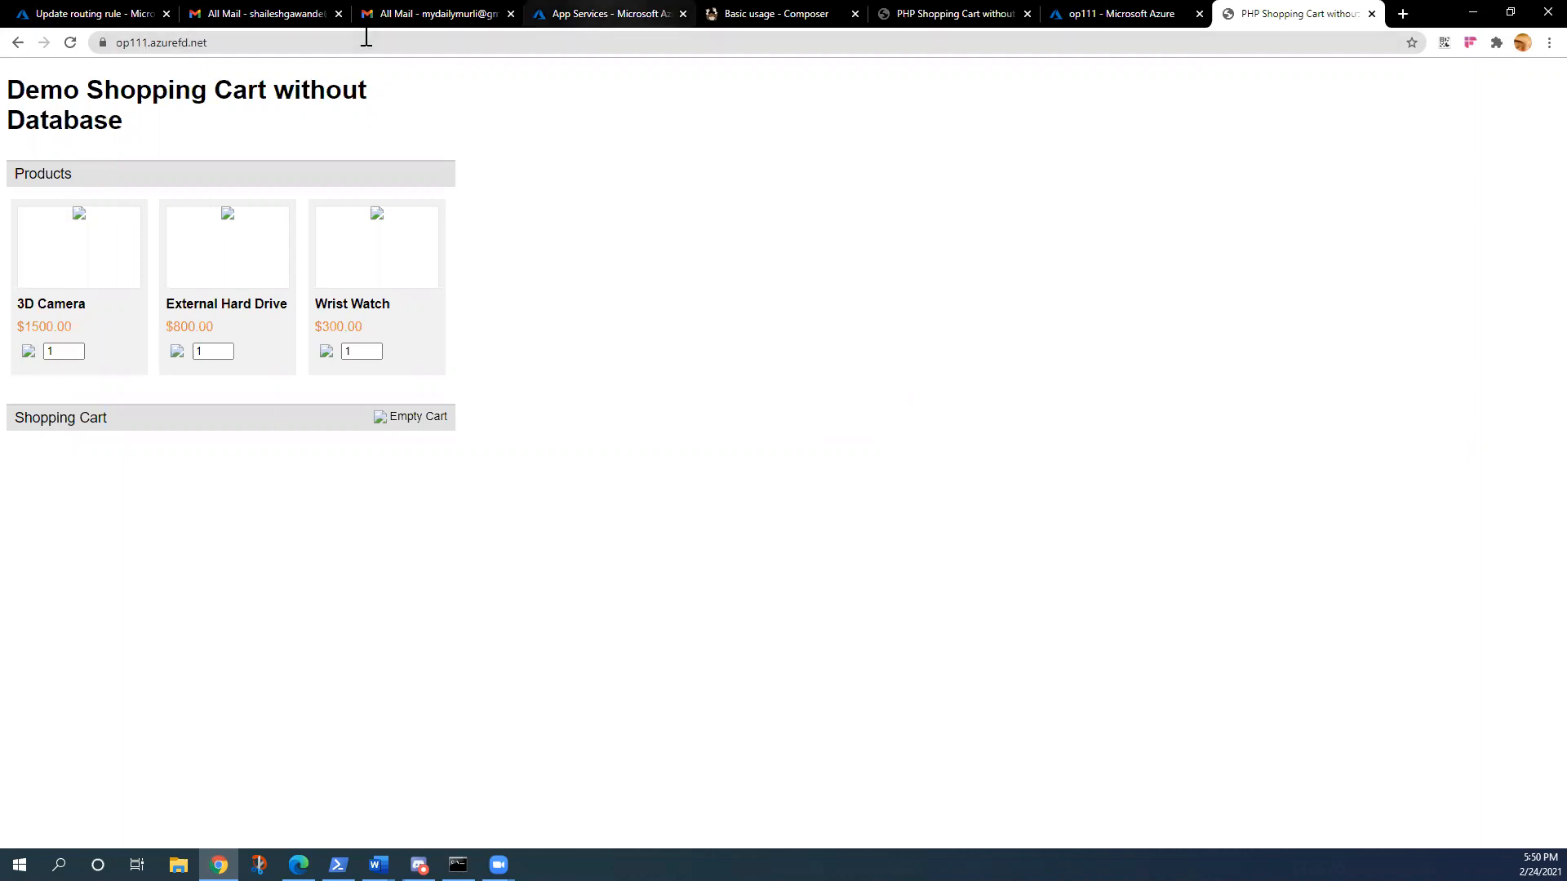
Open the op101 App Service's own URL in a separate tab and compare its page with the Front Door site
key(ctrl+4)
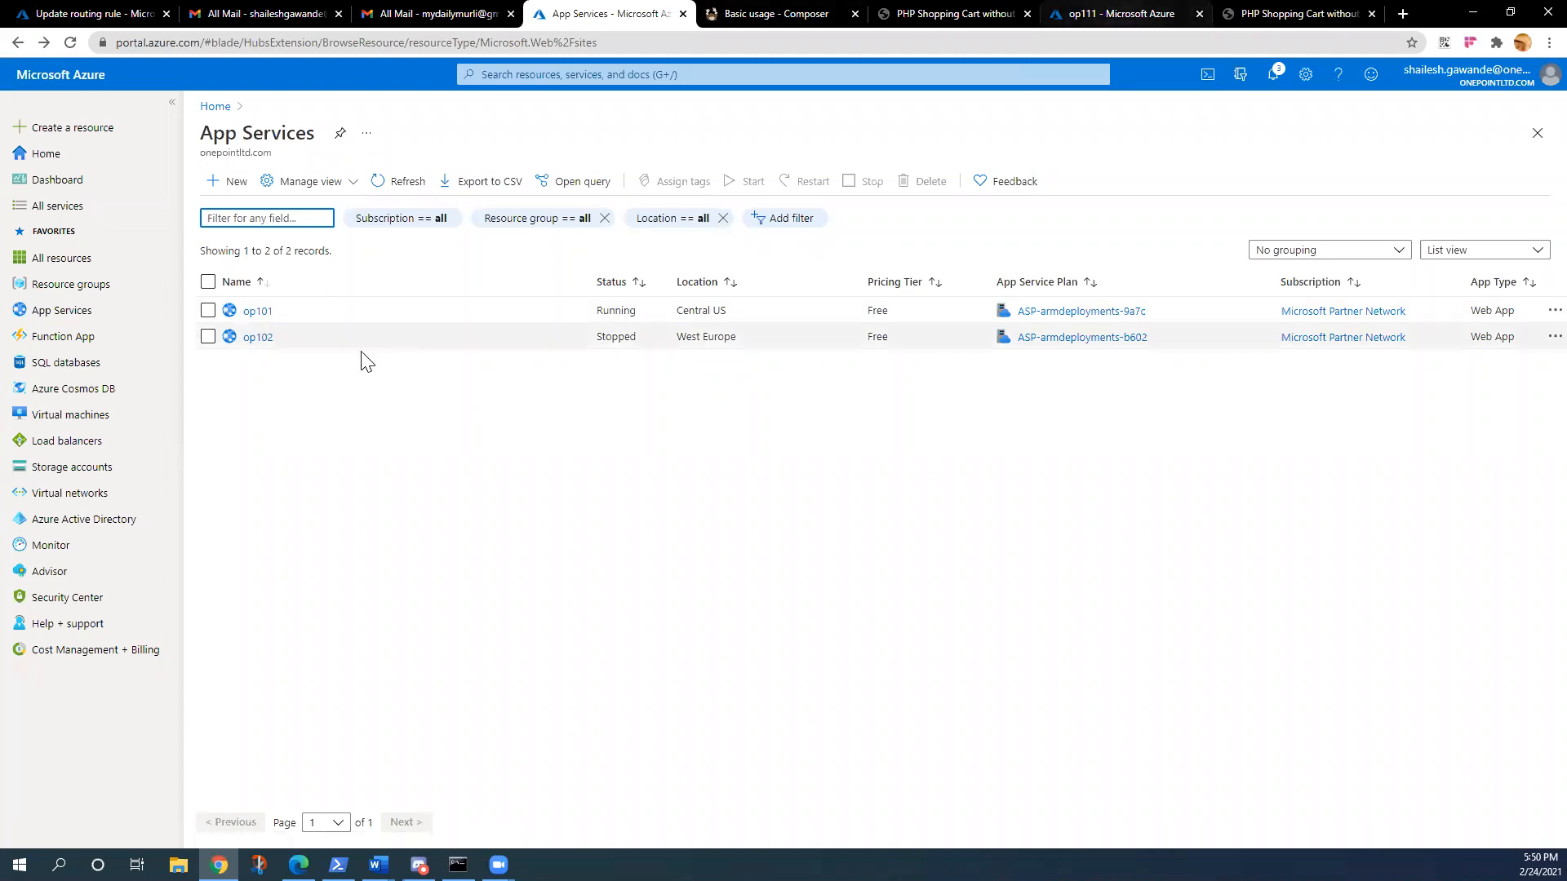
click(258, 311)
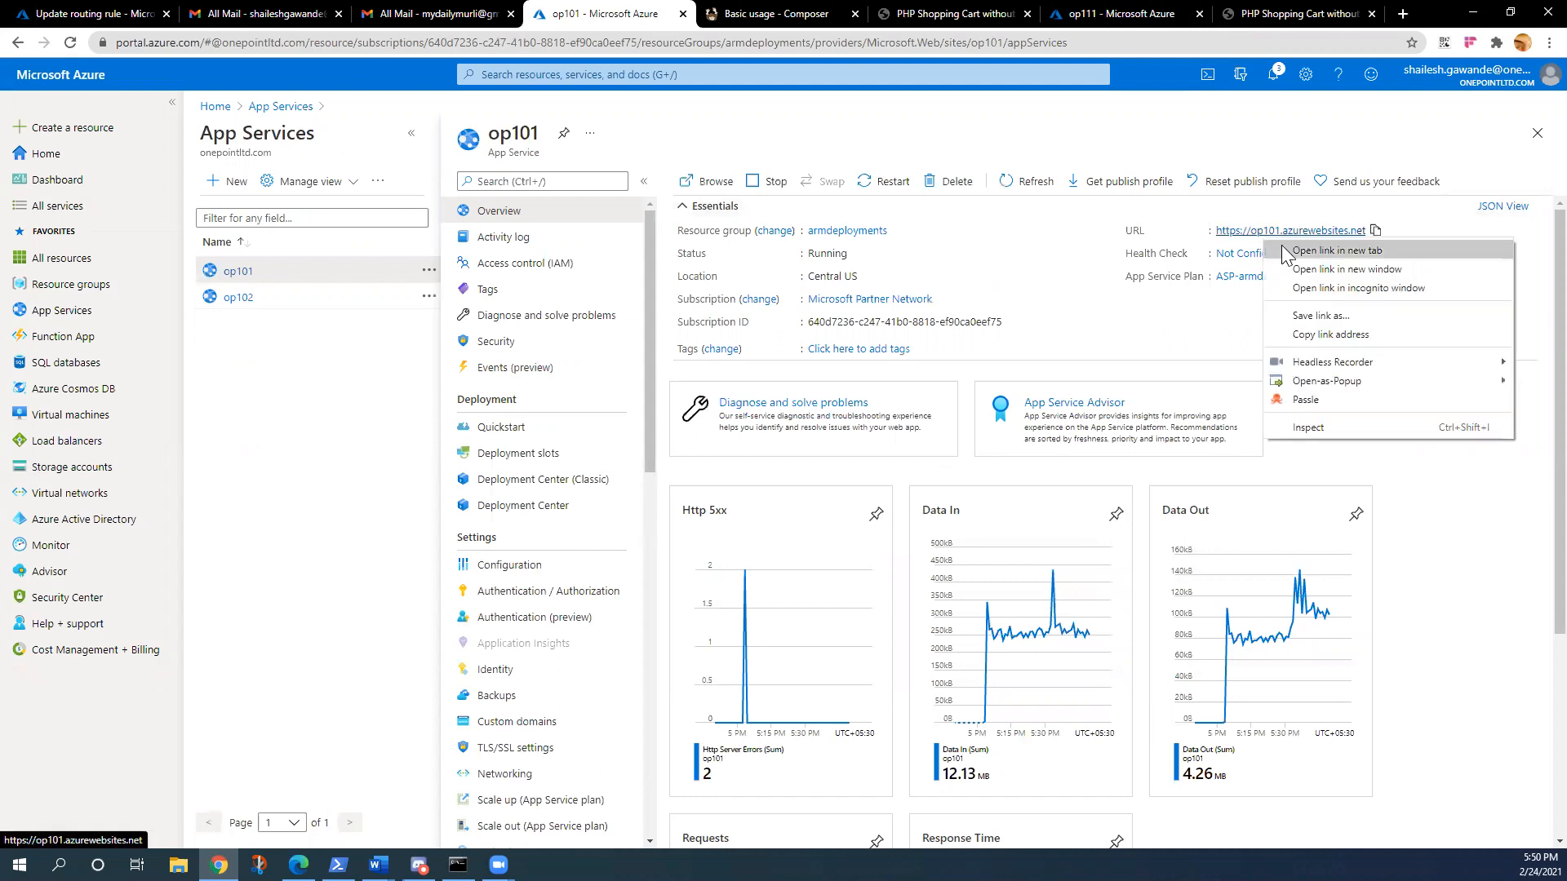
click(1287, 252)
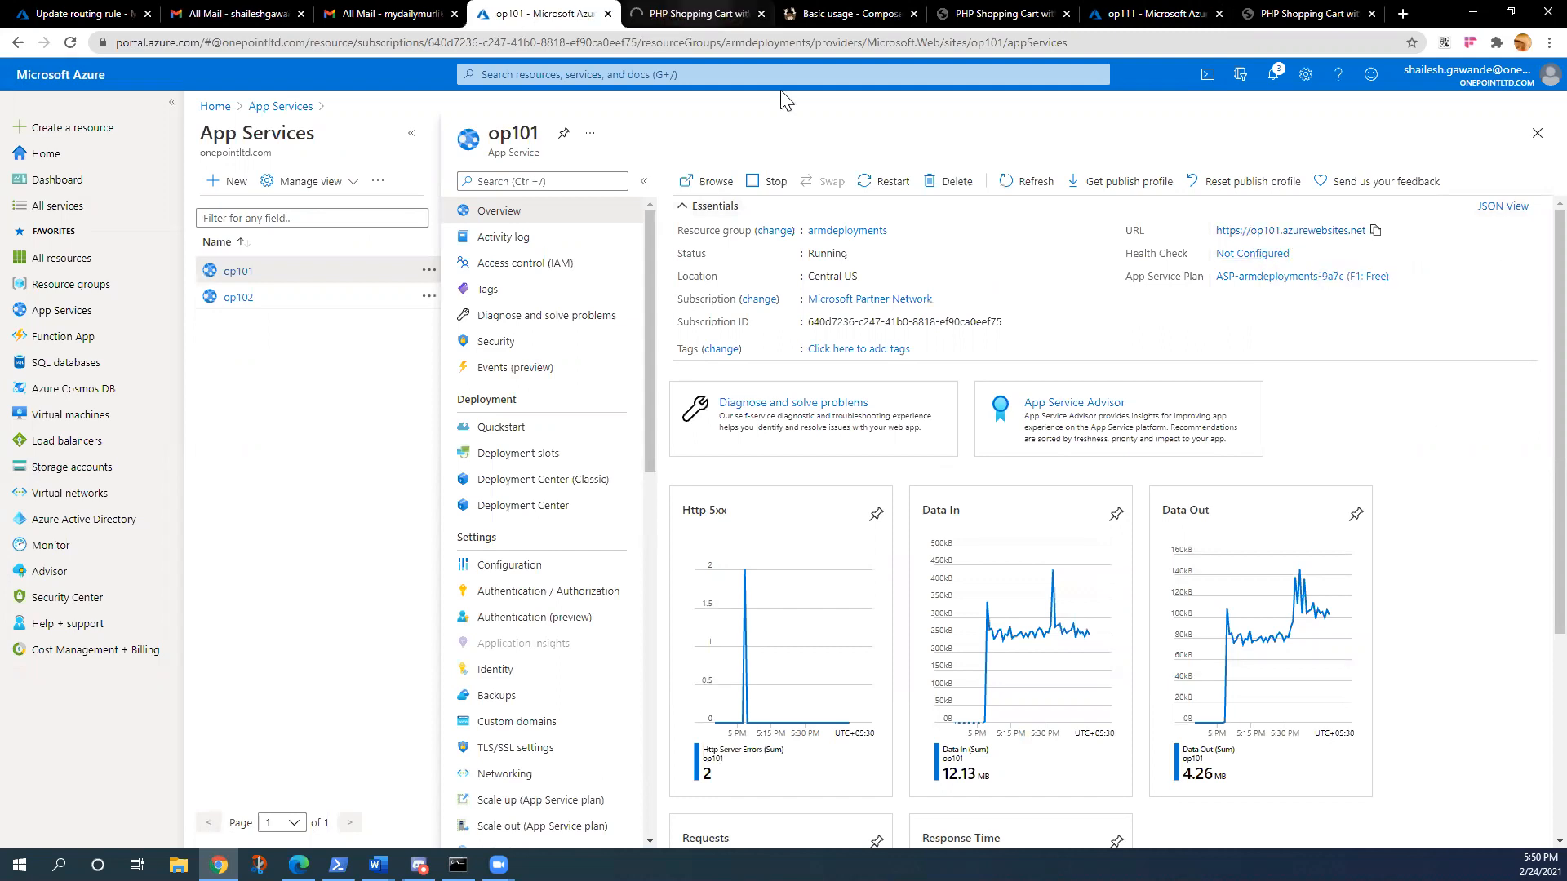
key(ctrl+Tab)
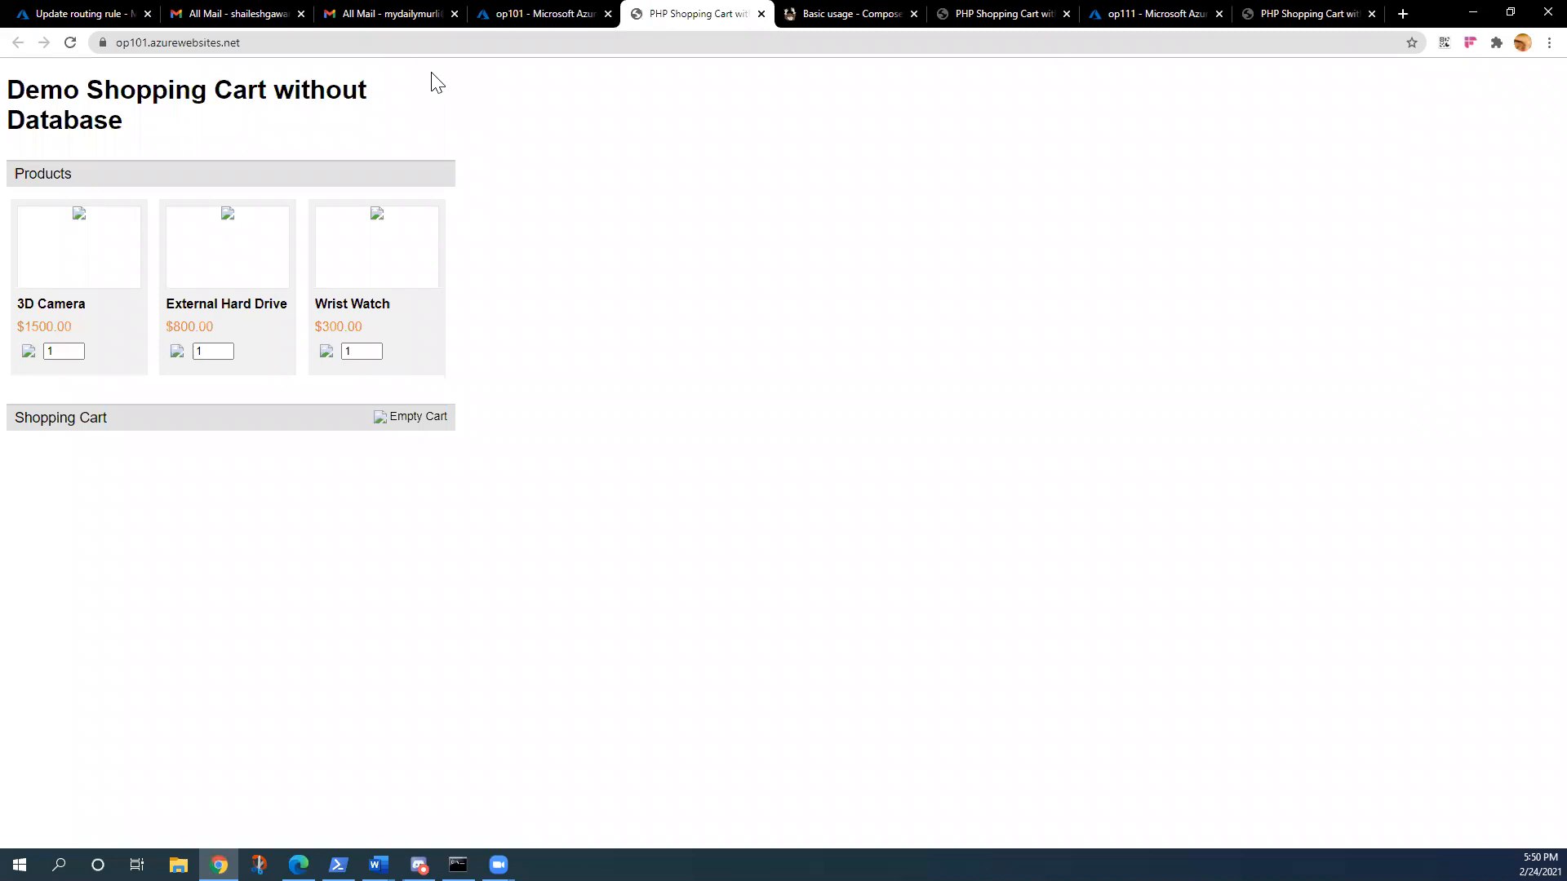
key(ctrl+shift+Tab)
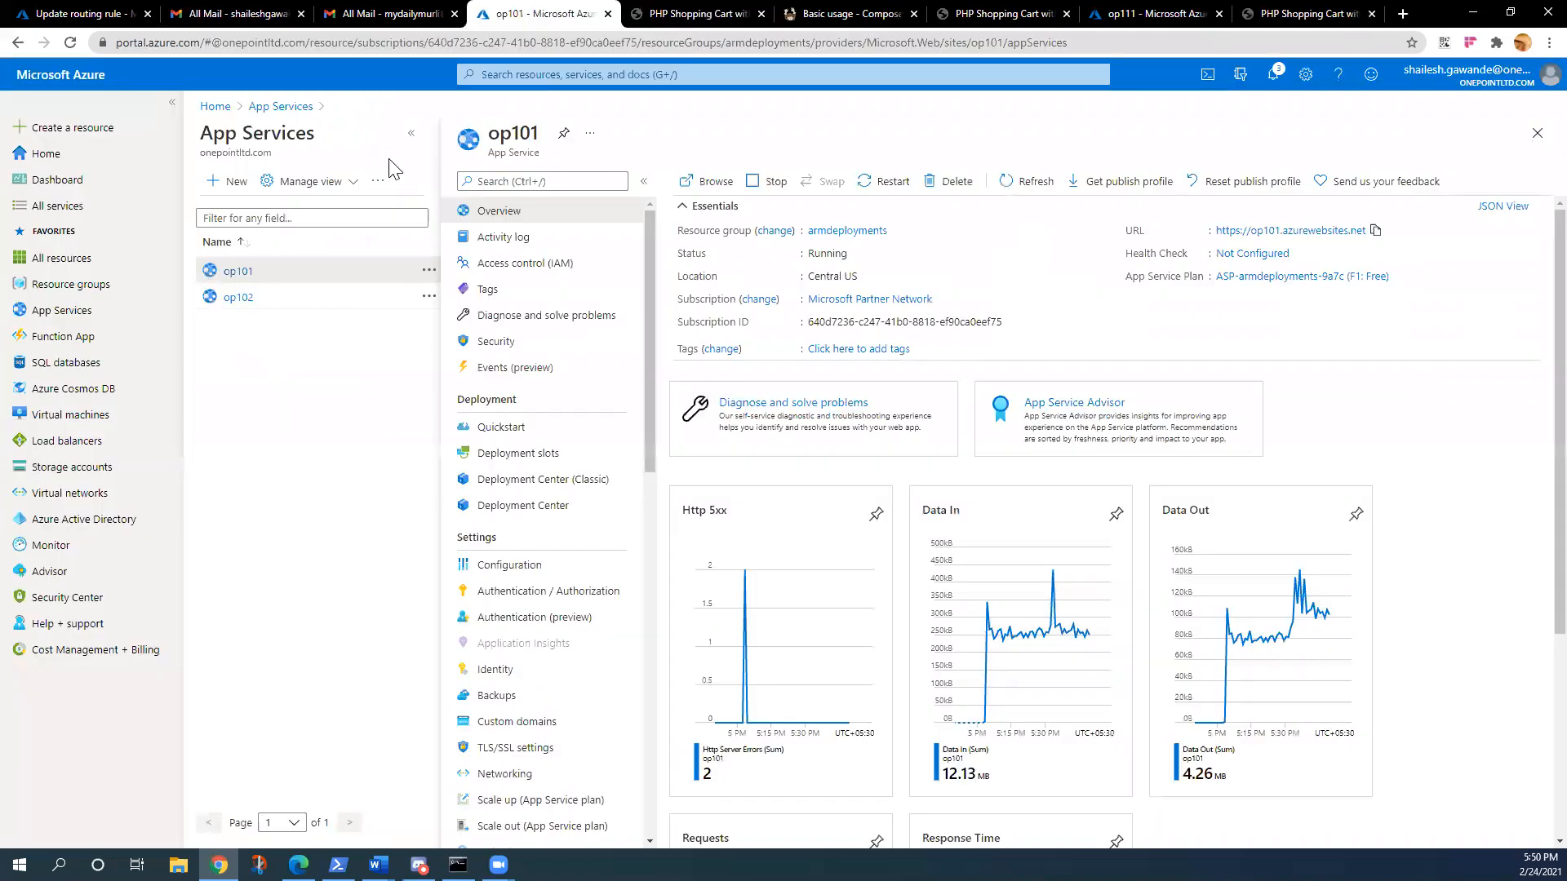
Return to the App Services list and start the op102 App Service, confirming the start request
click(276, 106)
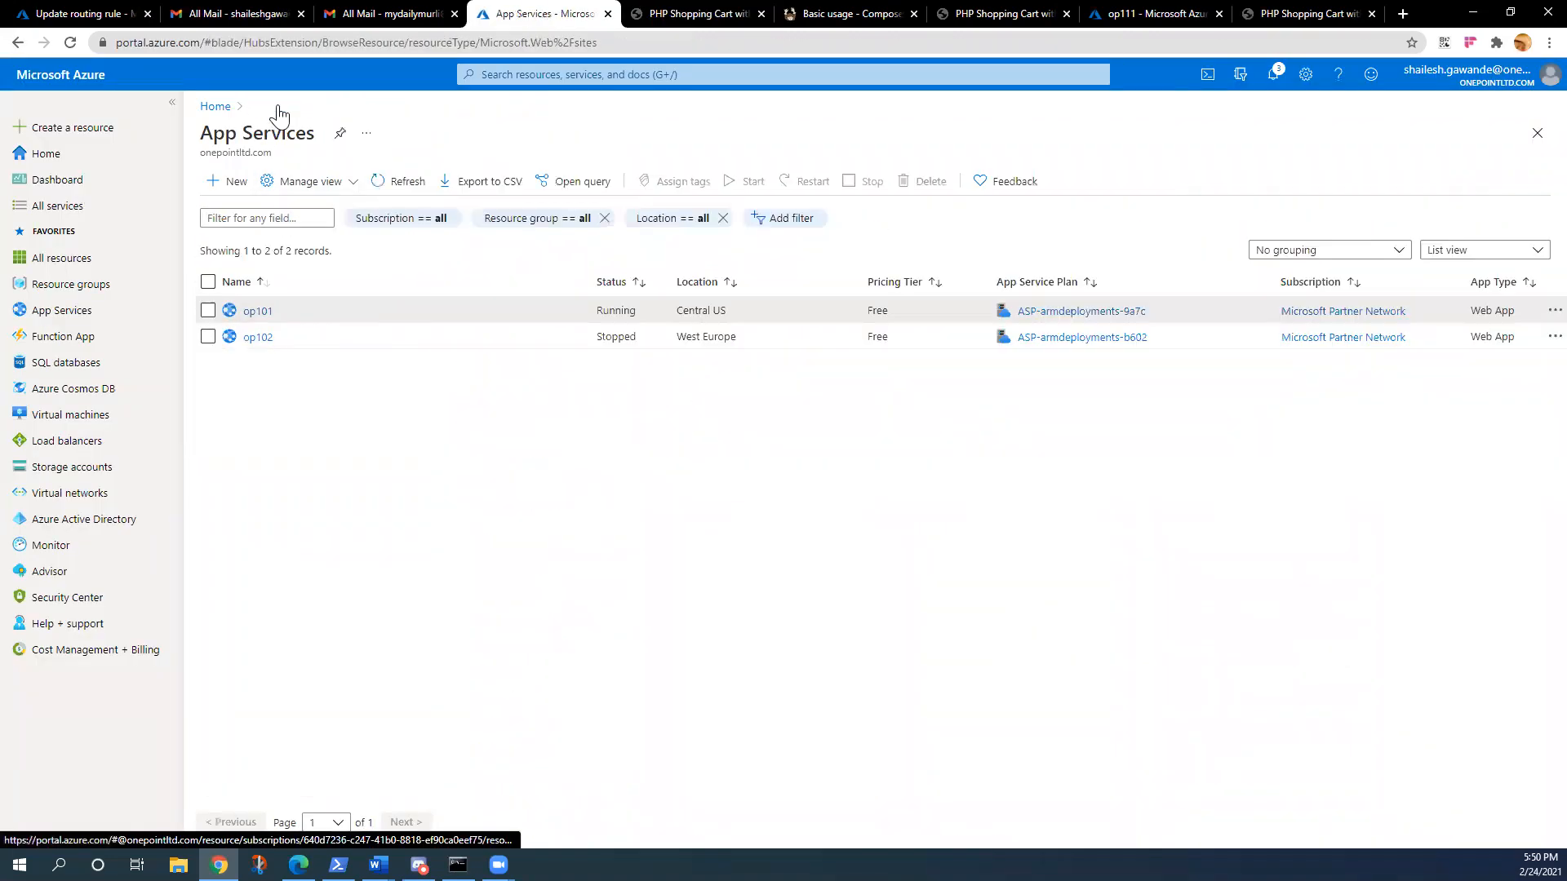
click(209, 338)
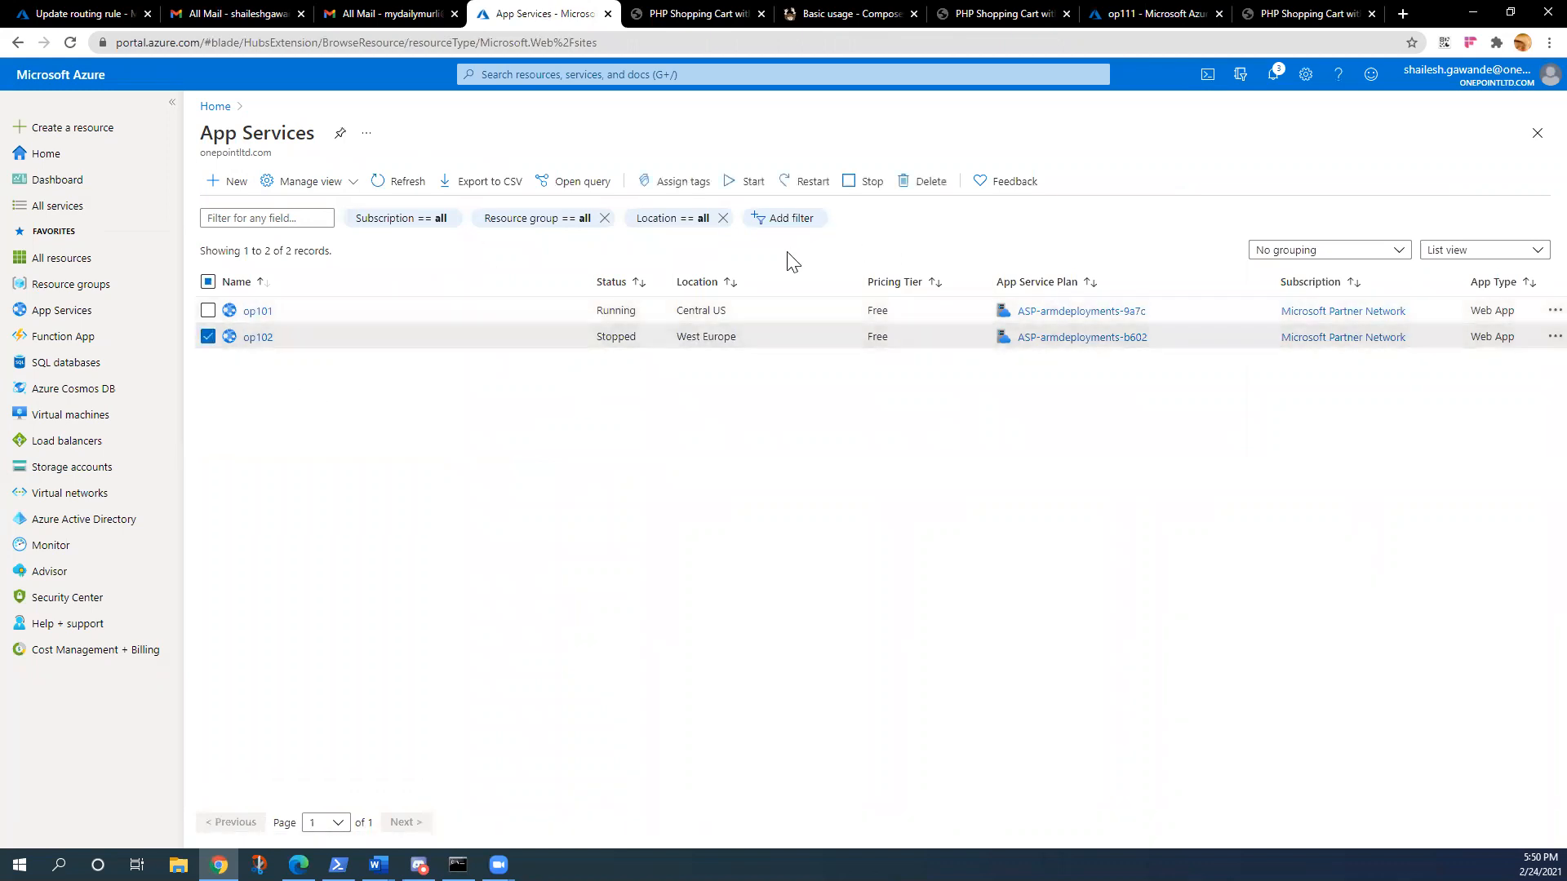
click(744, 184)
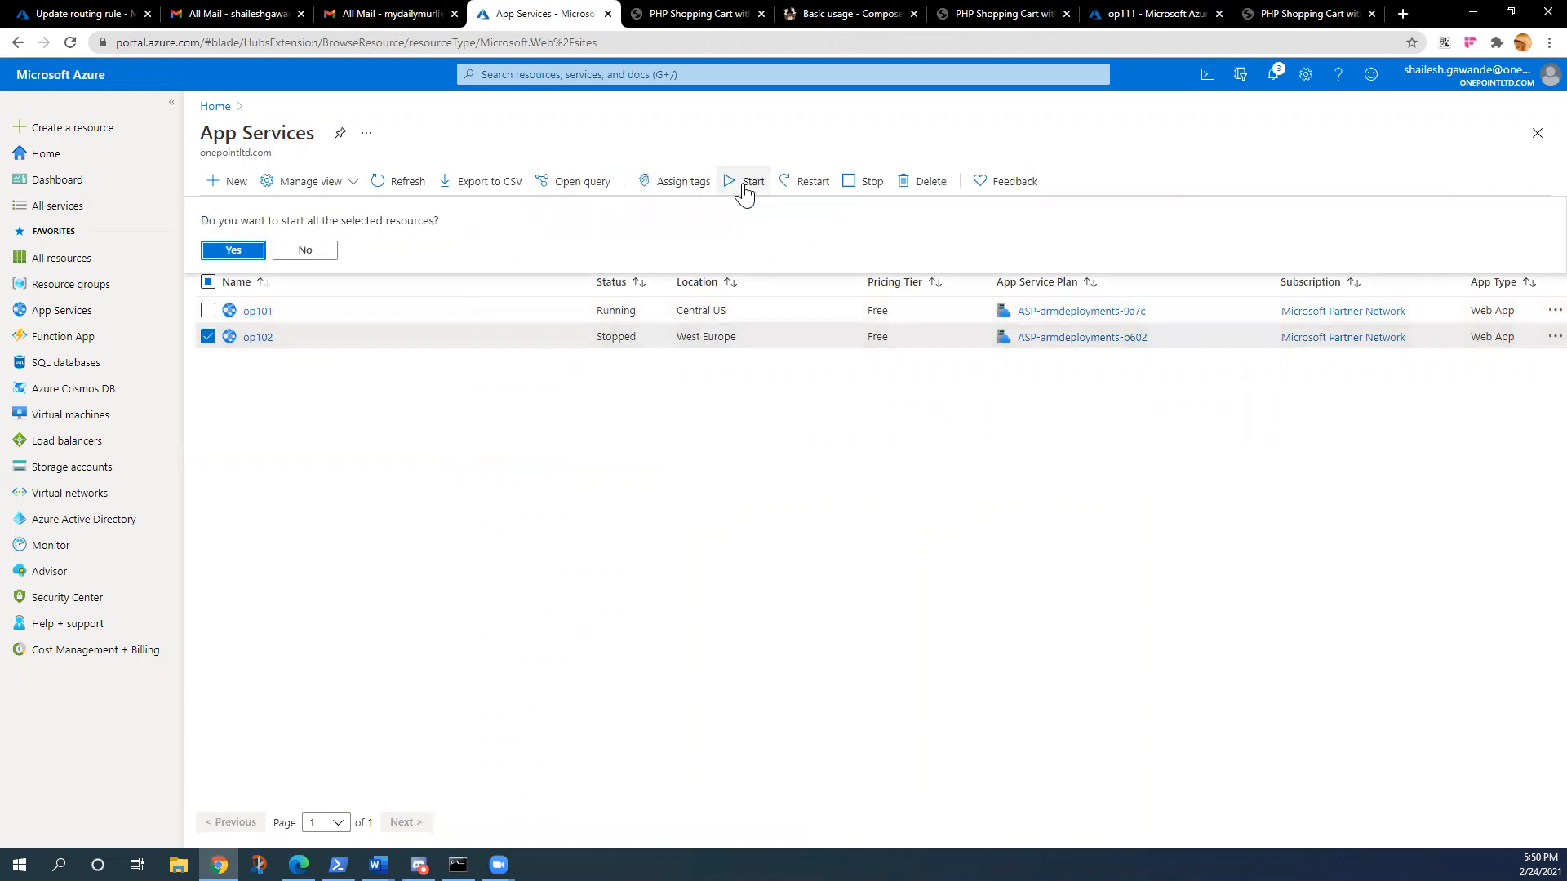
click(239, 251)
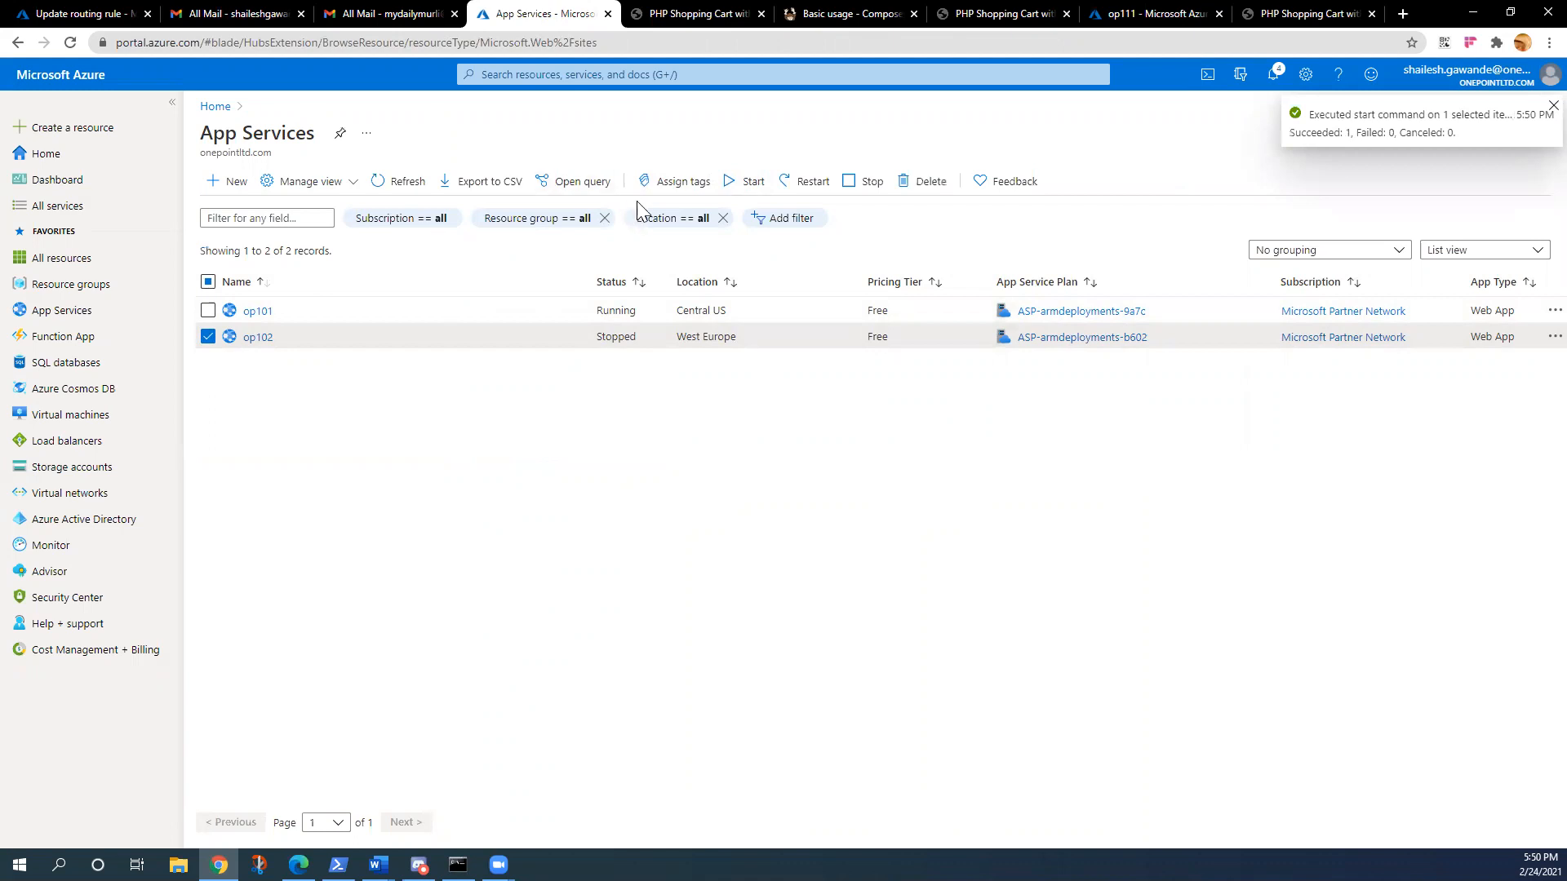
Refresh the App Services list repeatedly and check the notifications to monitor the status of op102
click(404, 185)
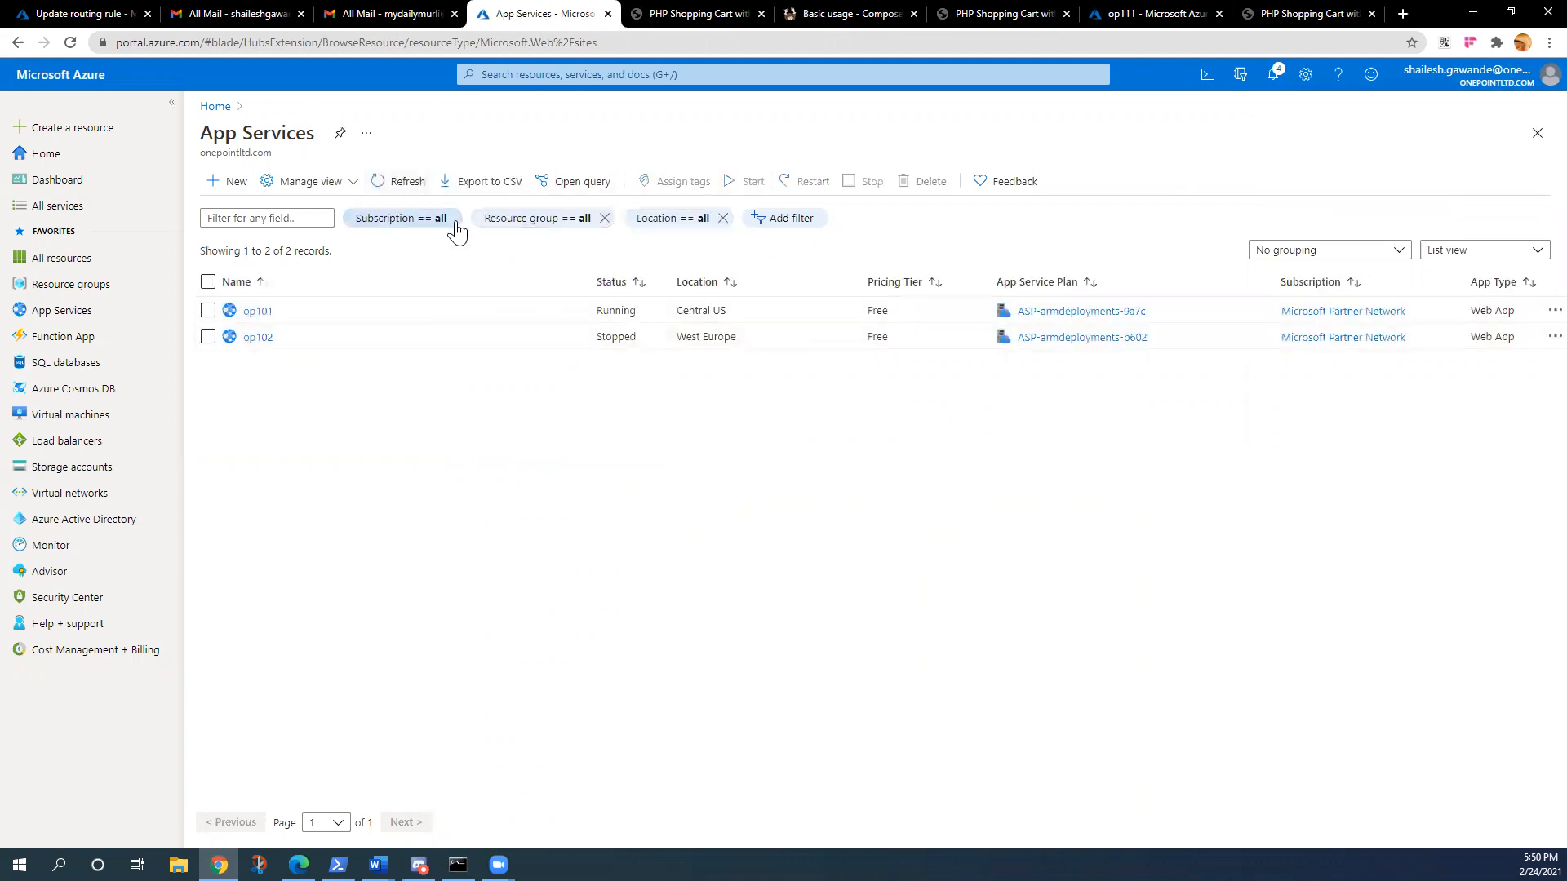
click(407, 184)
click(408, 186)
click(408, 186)
click(408, 186)
click(408, 186)
click(408, 186)
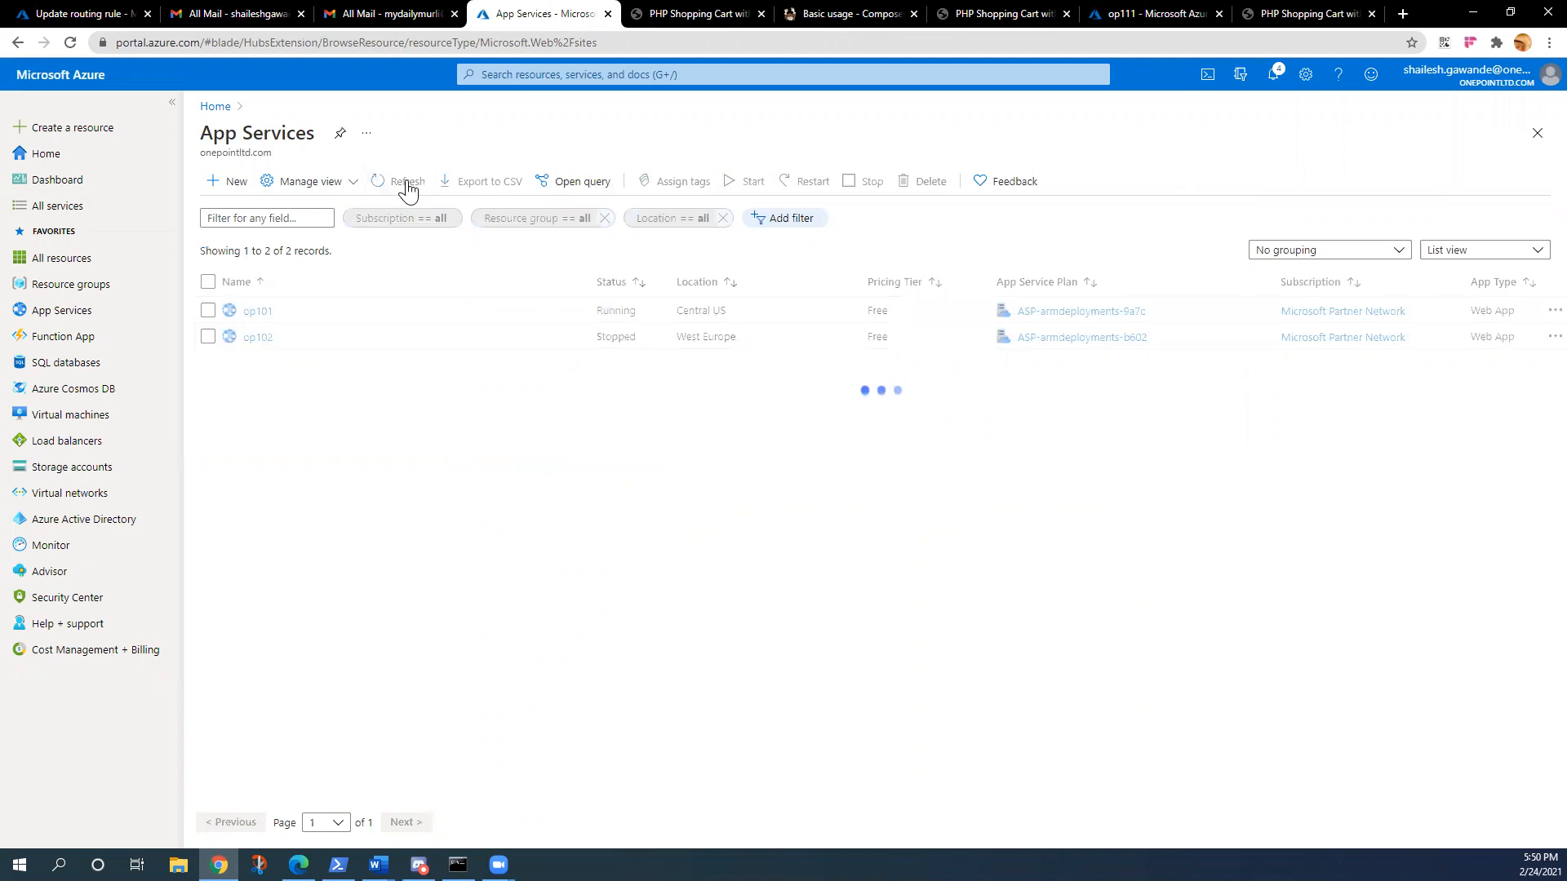
click(408, 186)
click(408, 187)
click(408, 186)
click(1273, 75)
click(1273, 75)
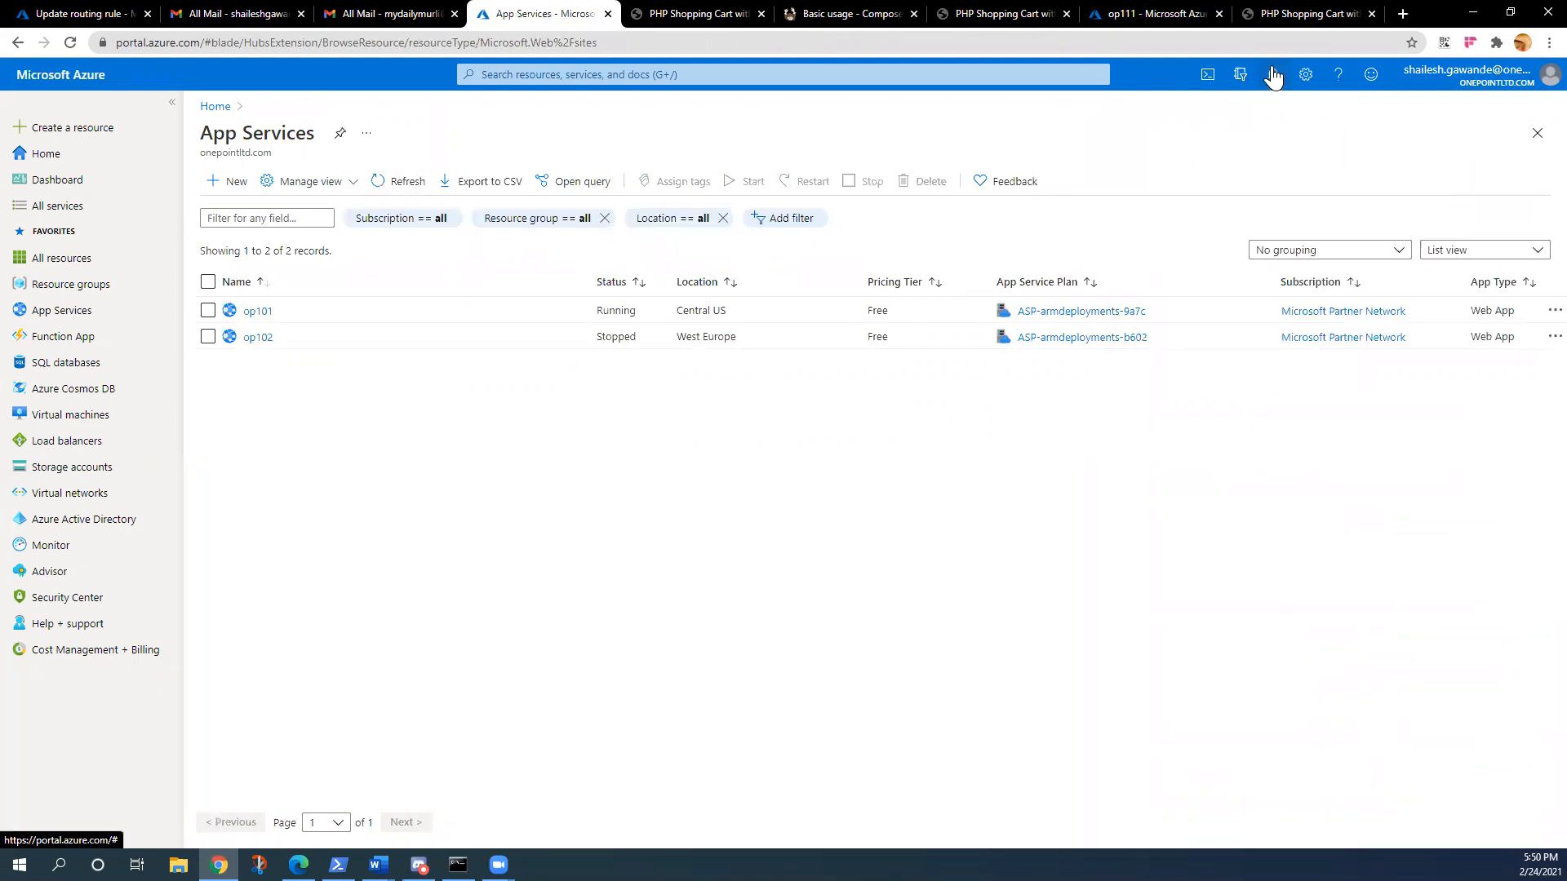
click(413, 188)
click(413, 188)
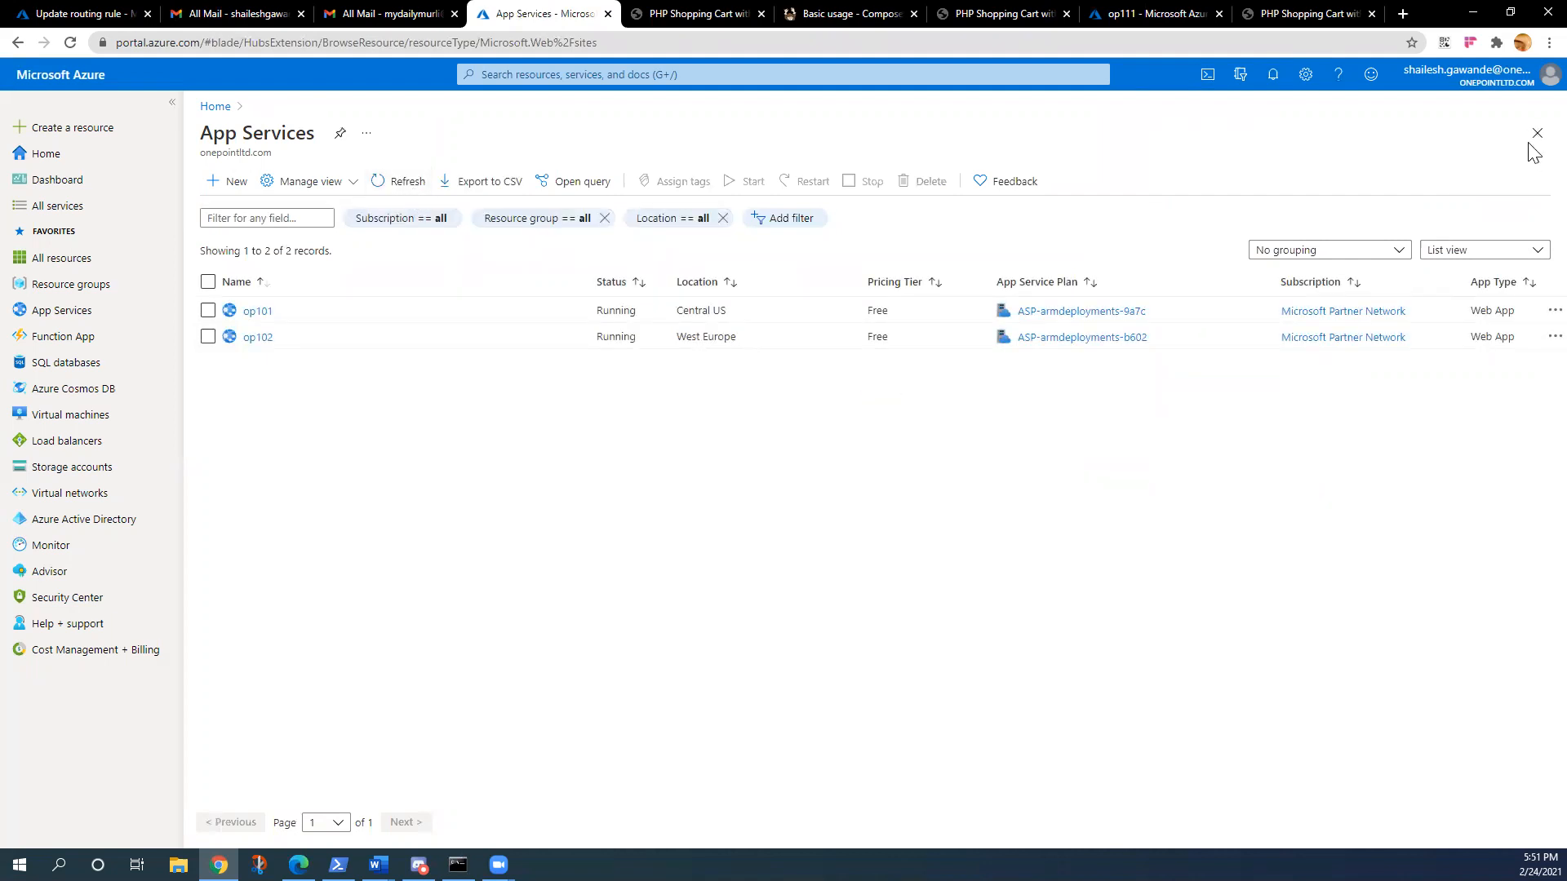
Reload the op111.azurefd.net site and check the App Services list to identify which backend serves the page
click(1298, 13)
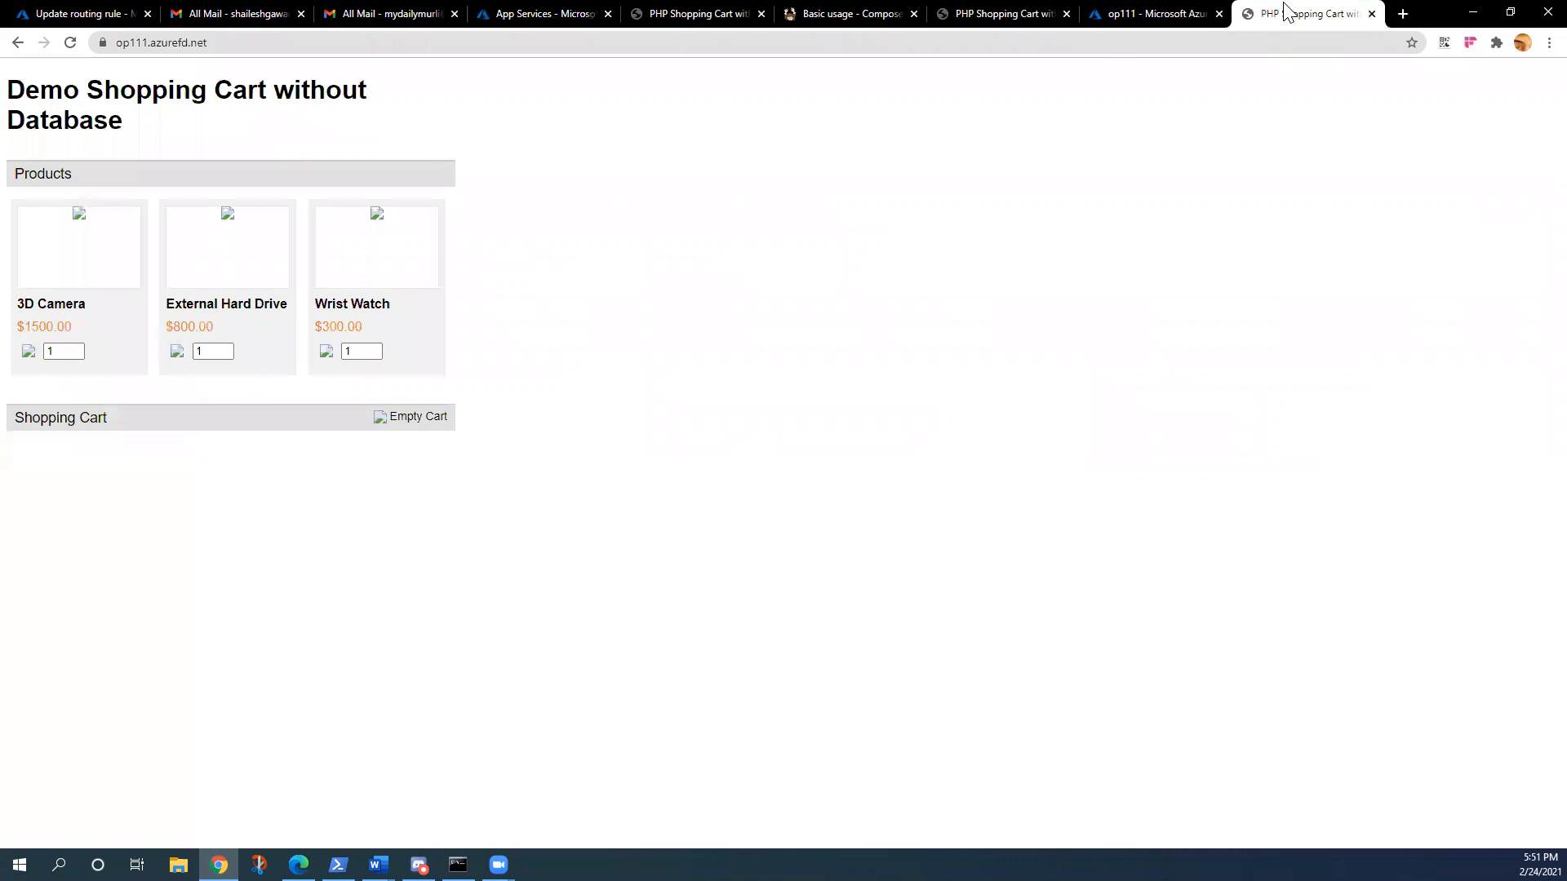
click(72, 44)
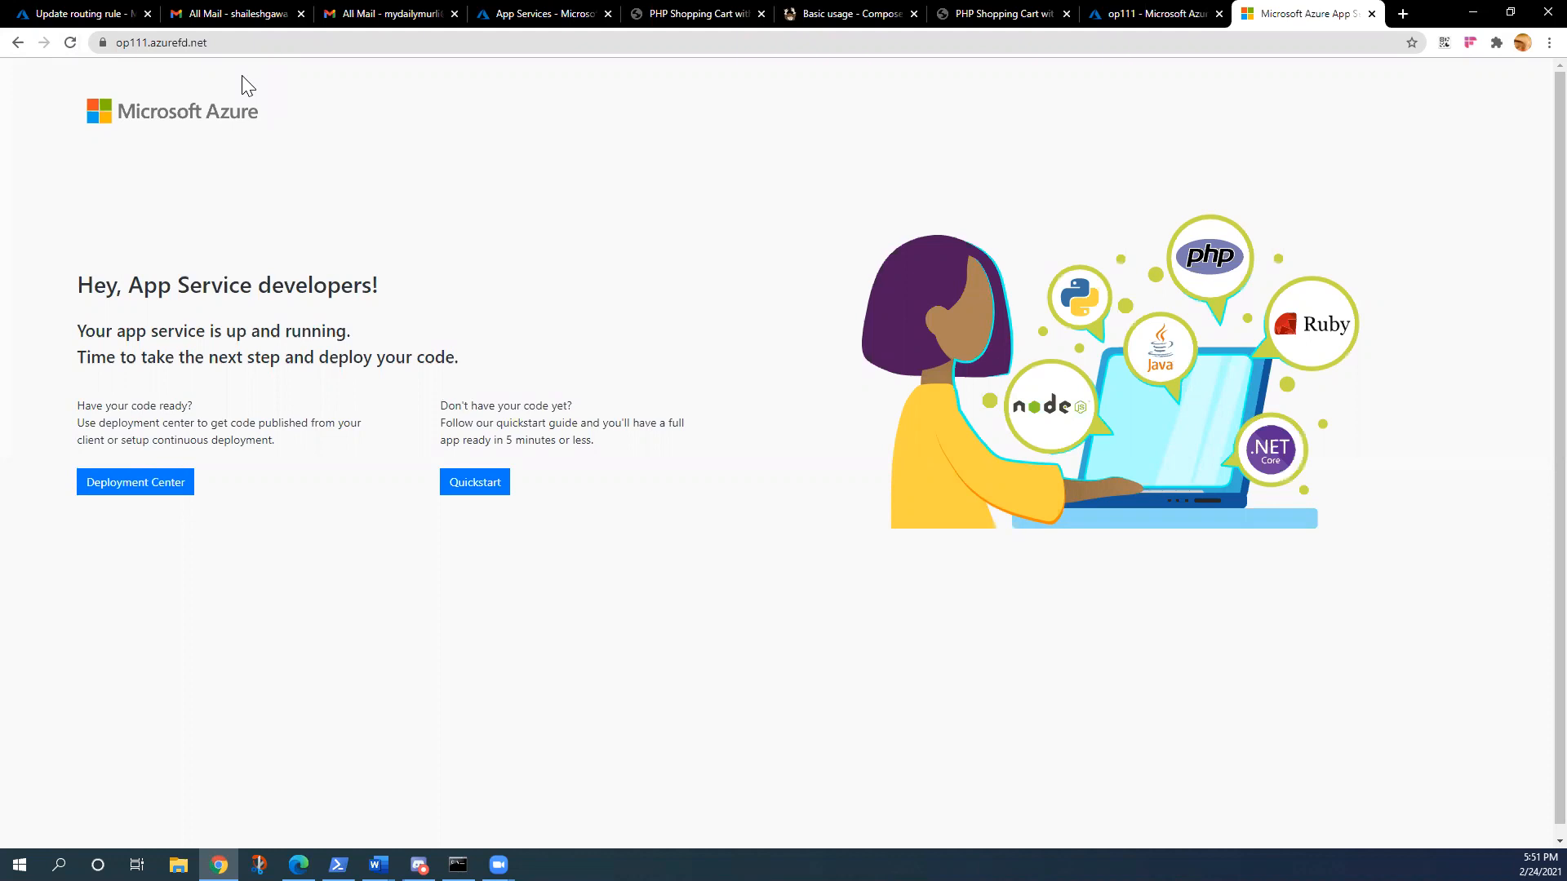
click(530, 13)
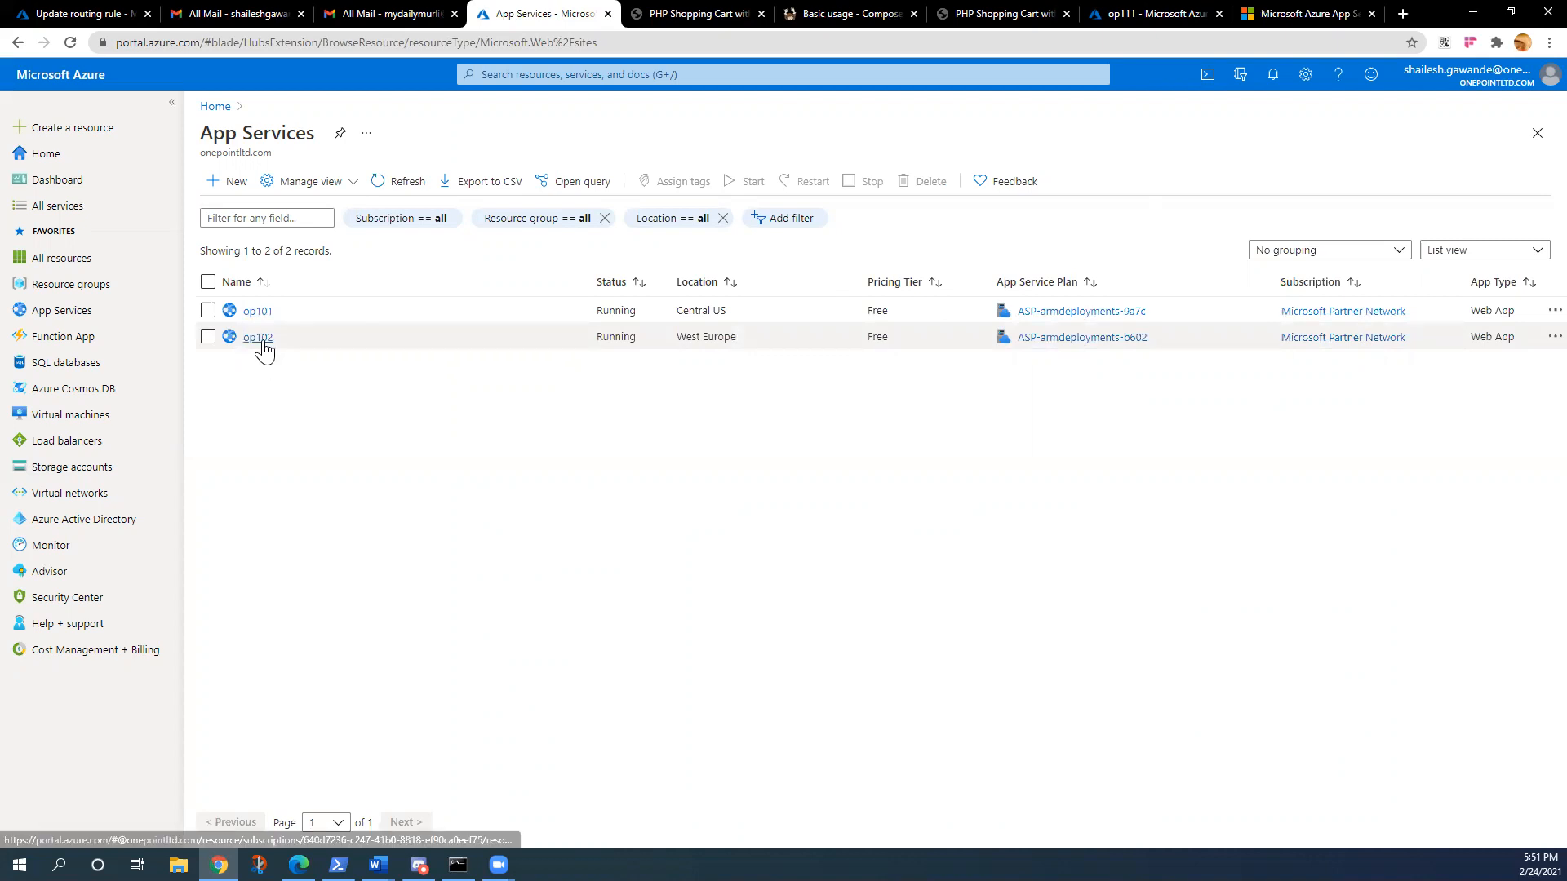
click(1261, 14)
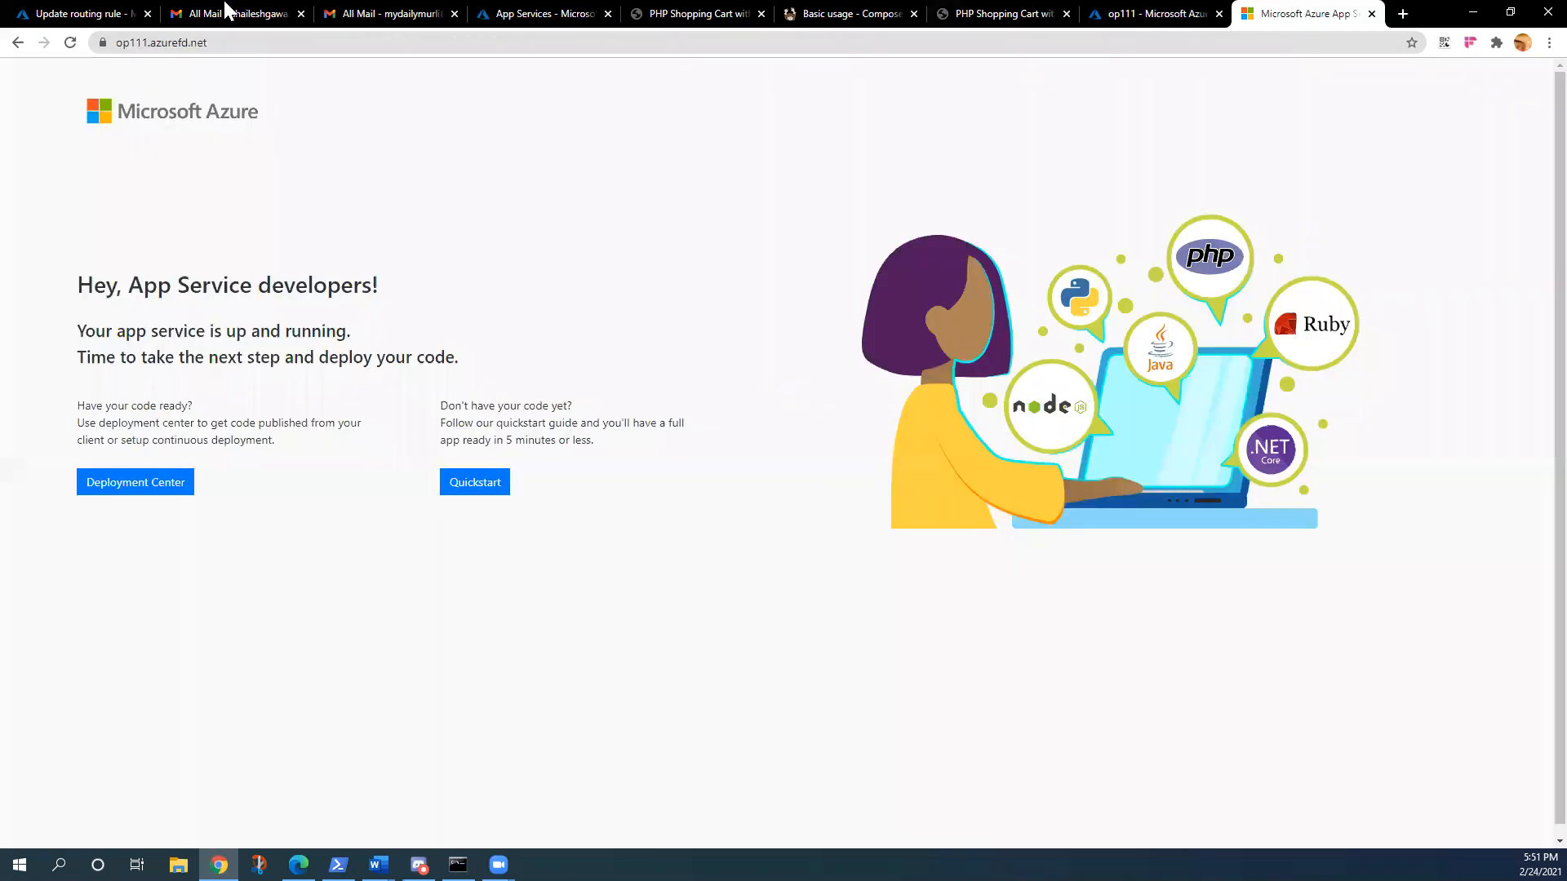
Reload op111.azurefd.net repeatedly to test which backend Front Door routes the requests to
click(71, 41)
click(71, 43)
click(70, 42)
click(70, 43)
click(70, 43)
click(70, 42)
click(71, 43)
click(71, 43)
click(70, 42)
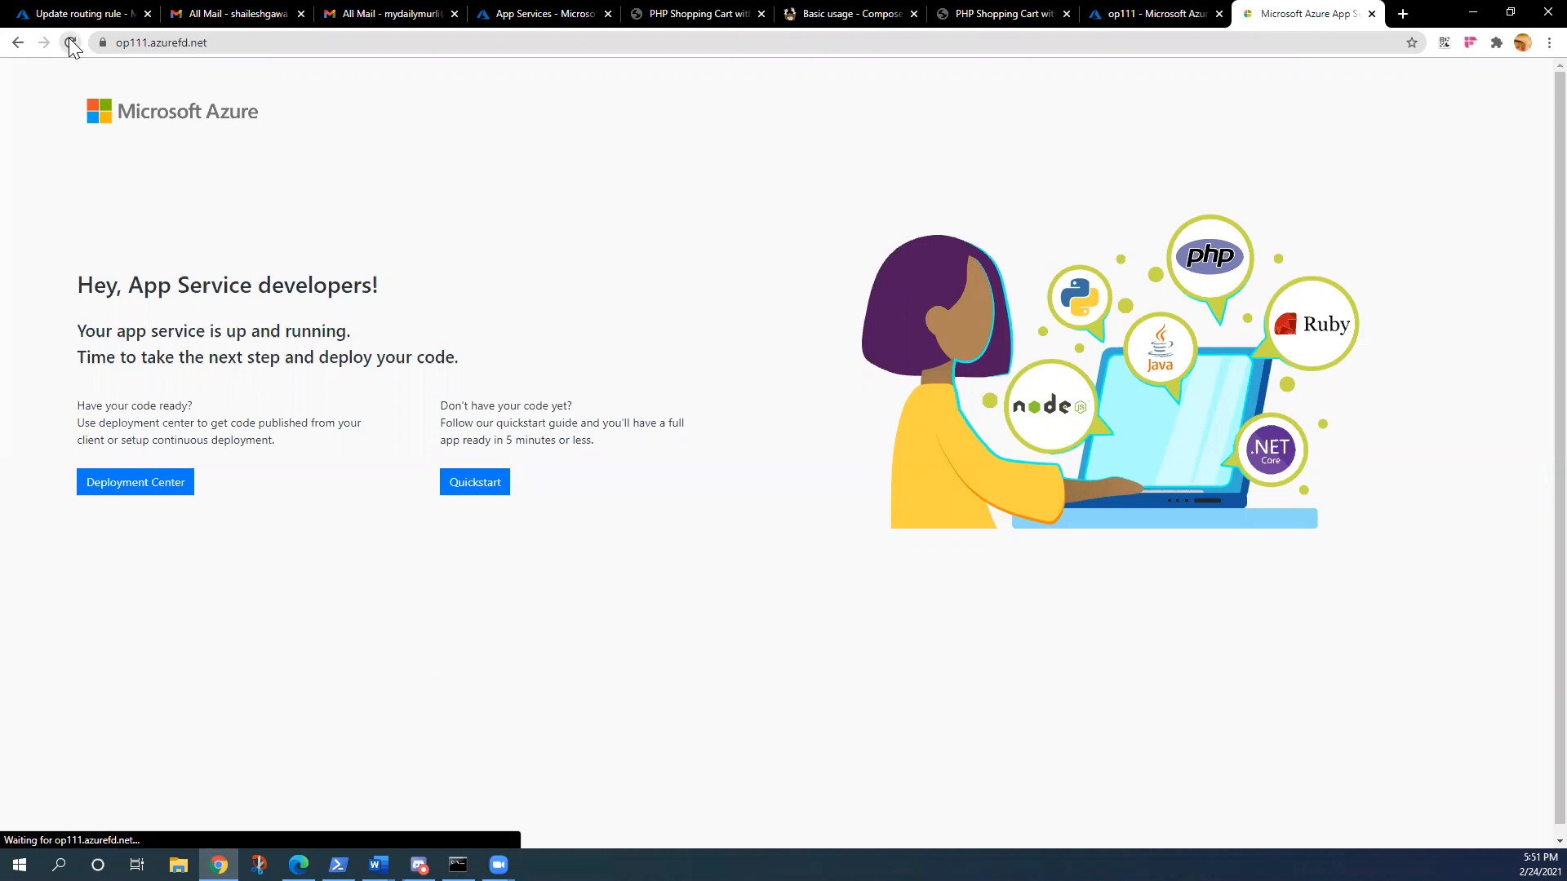
click(70, 43)
click(70, 42)
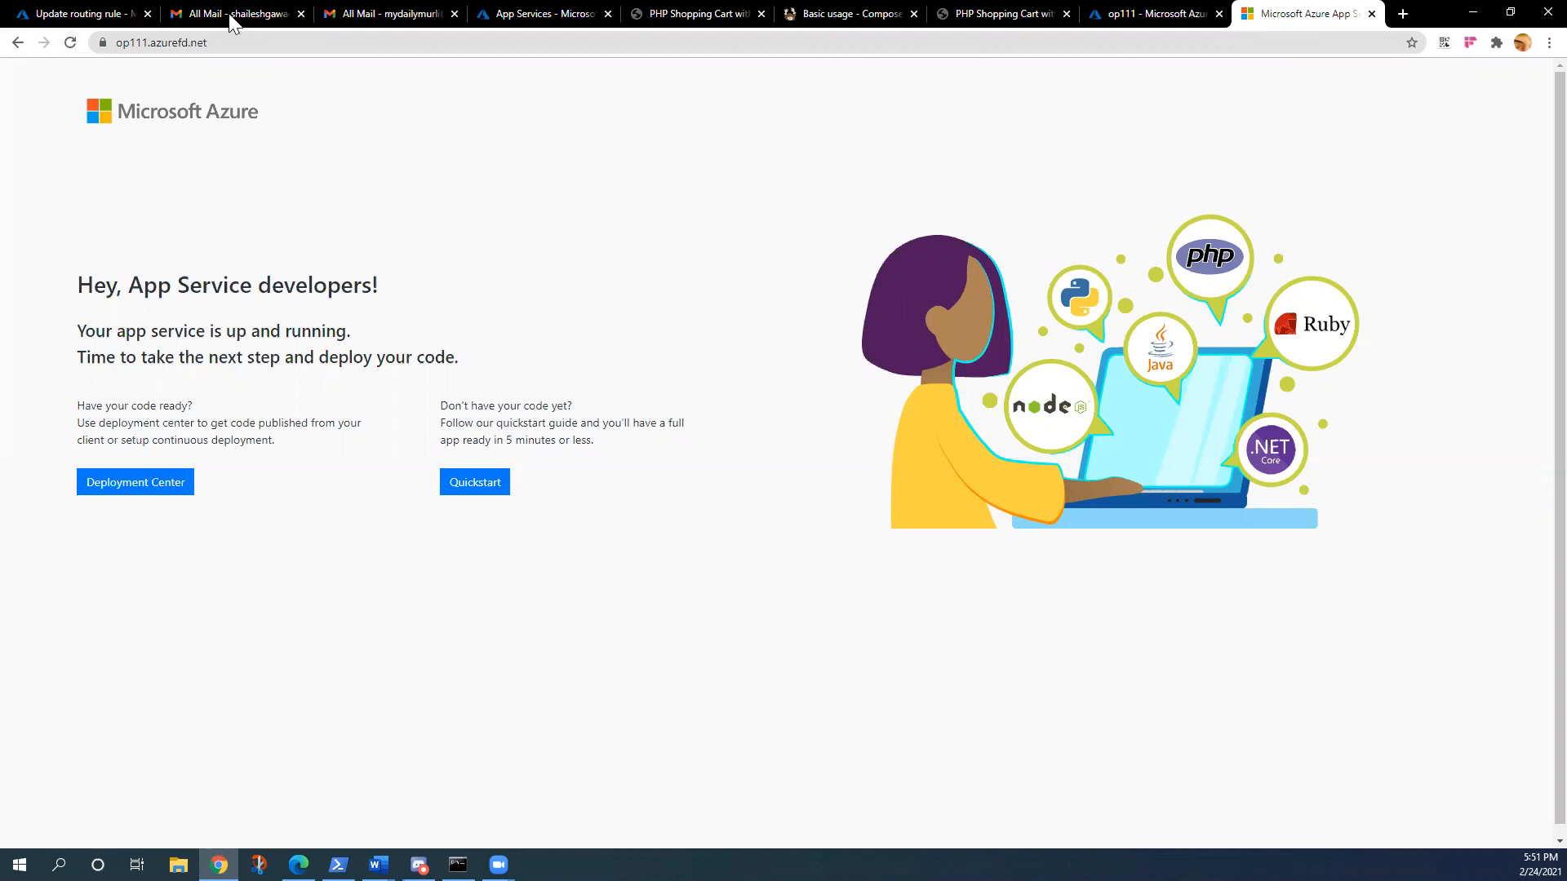
click(548, 14)
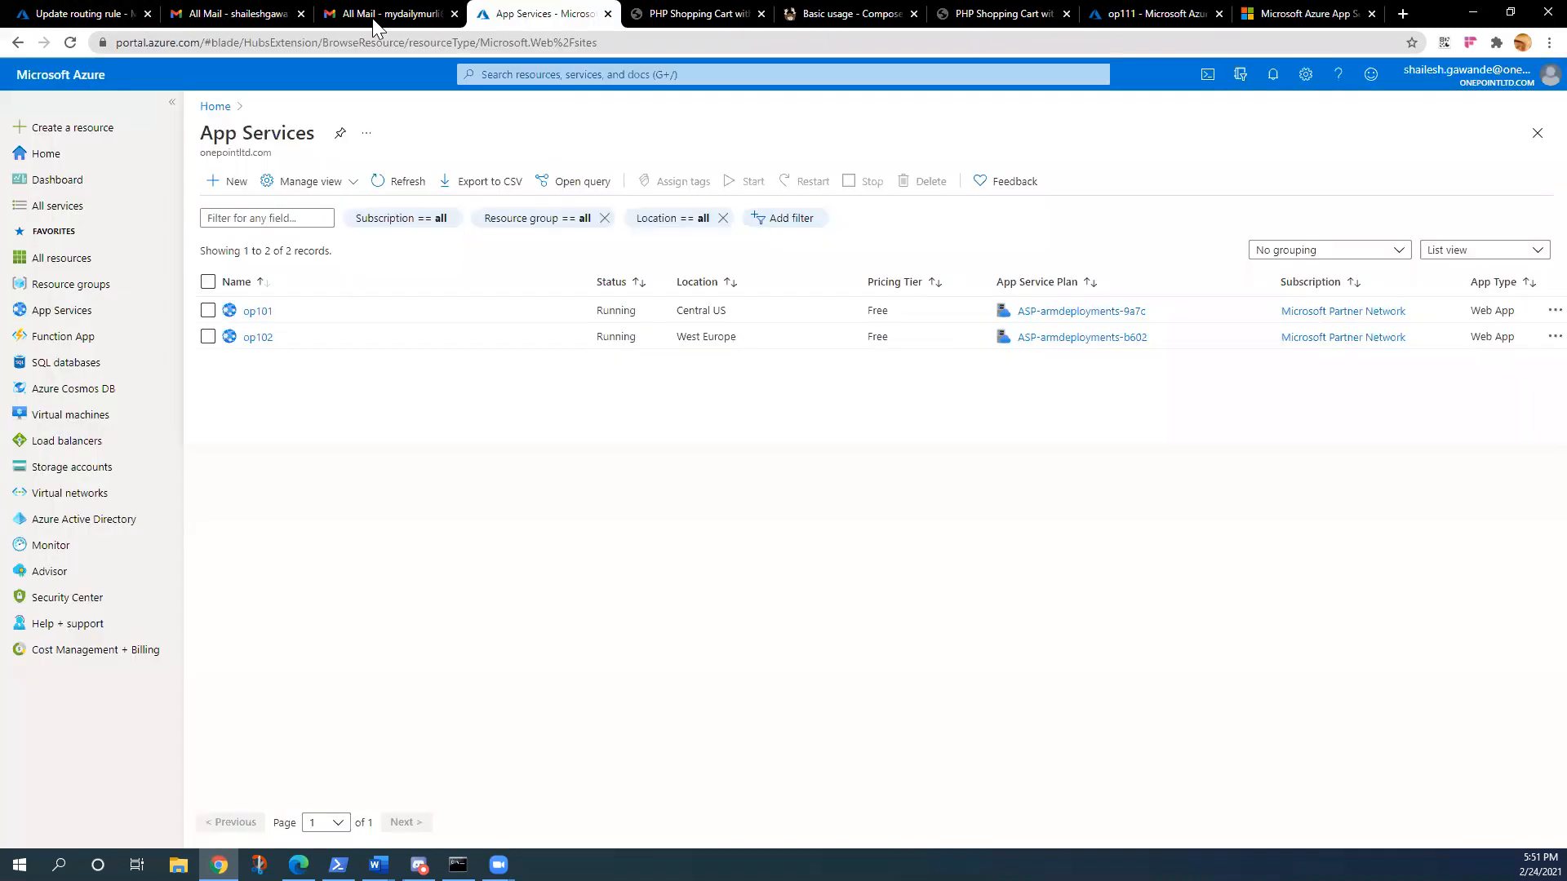
click(208, 336)
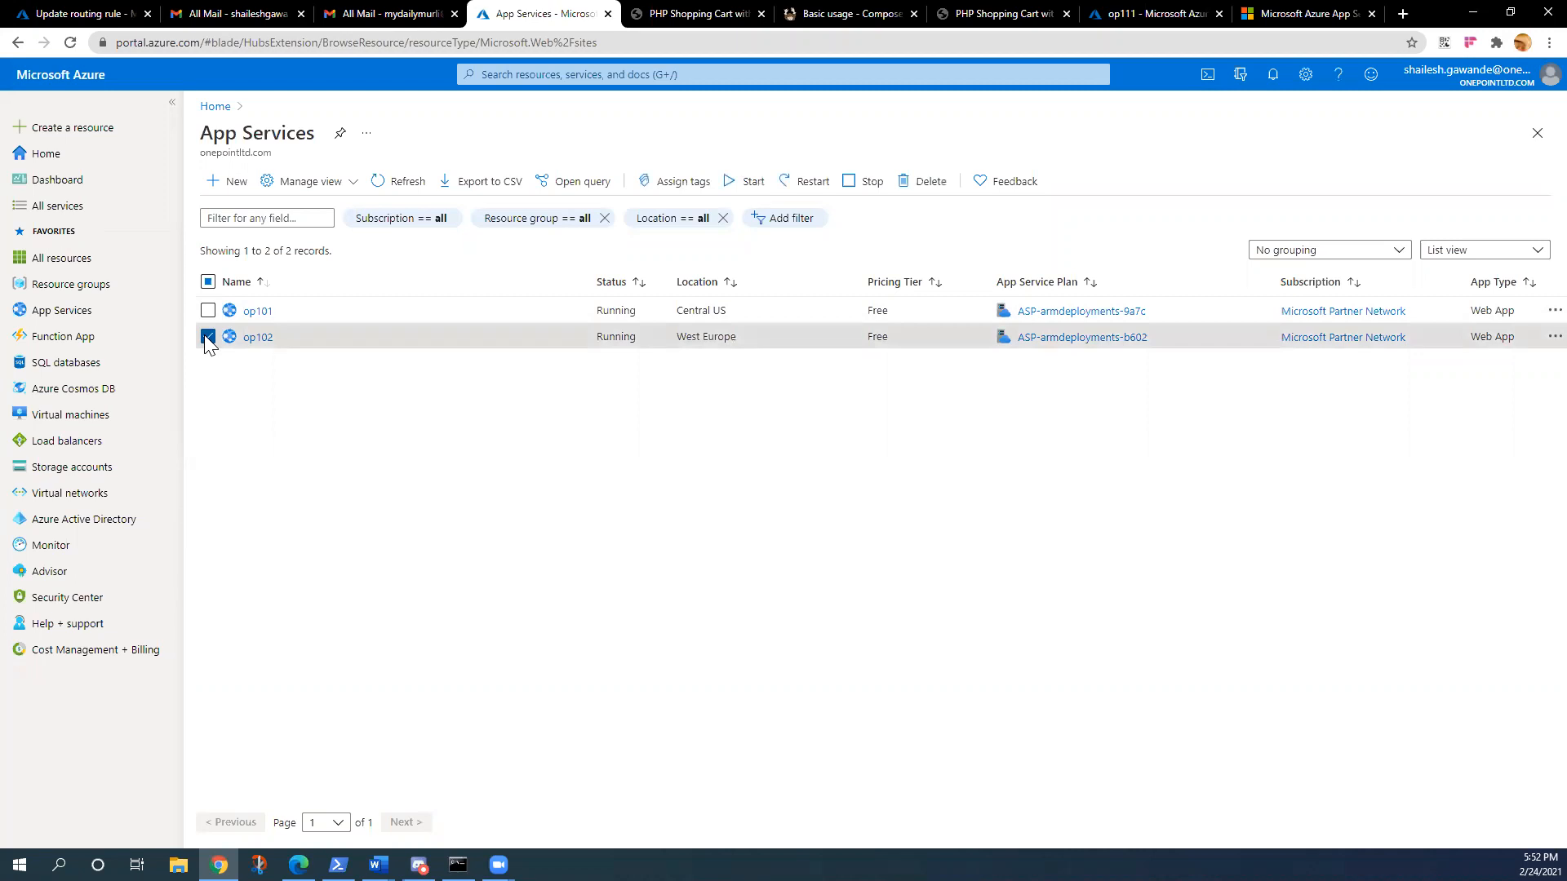
click(208, 337)
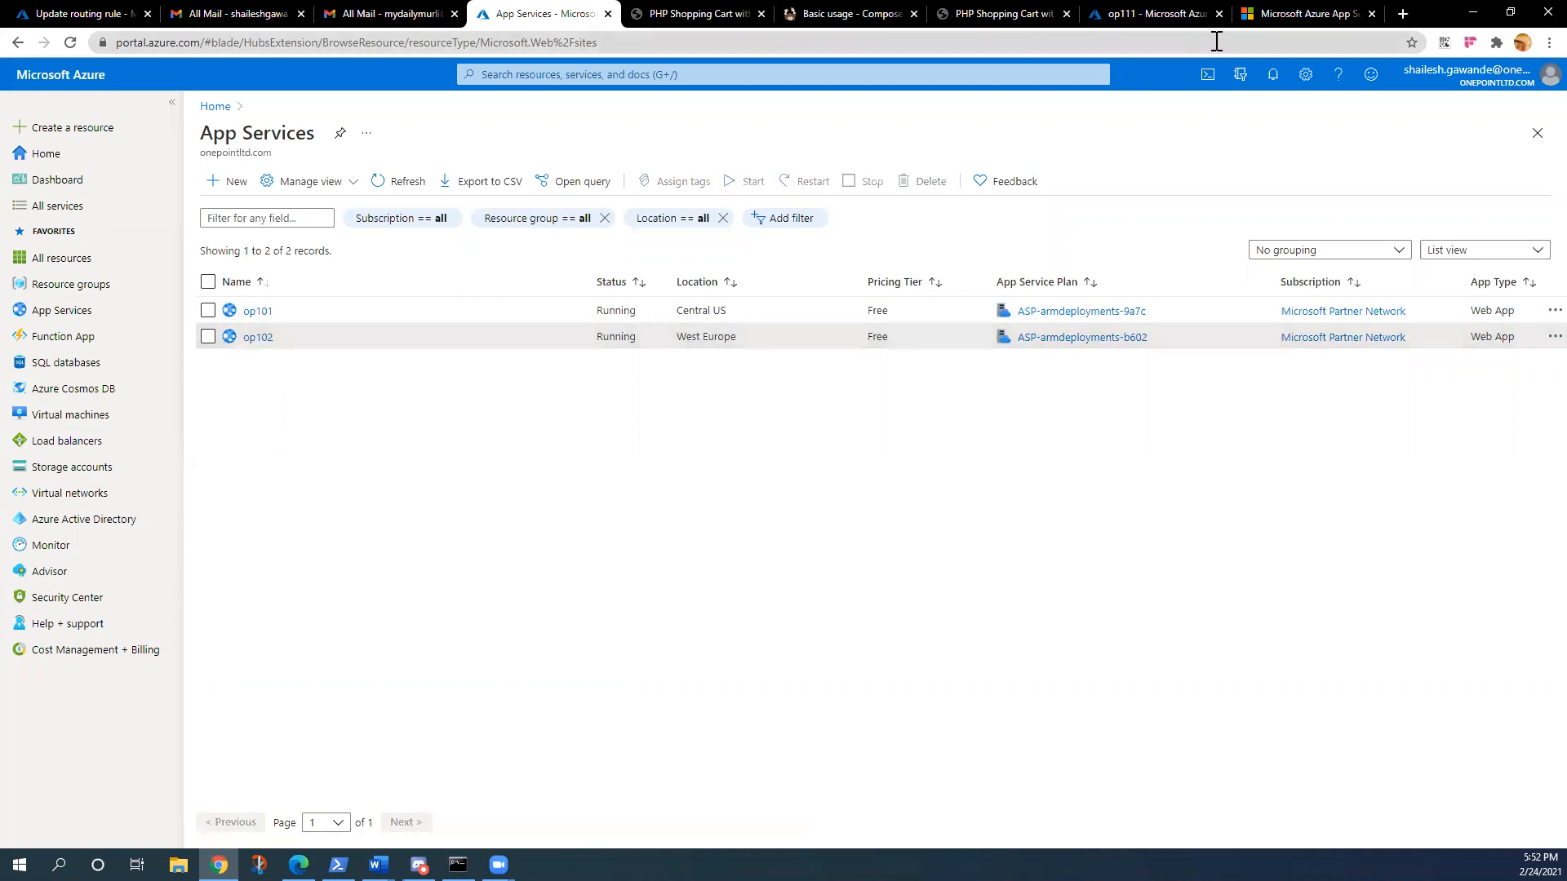
Try loading op102.azurefd.net in the older shopping cart tab, and close that tab
click(1301, 11)
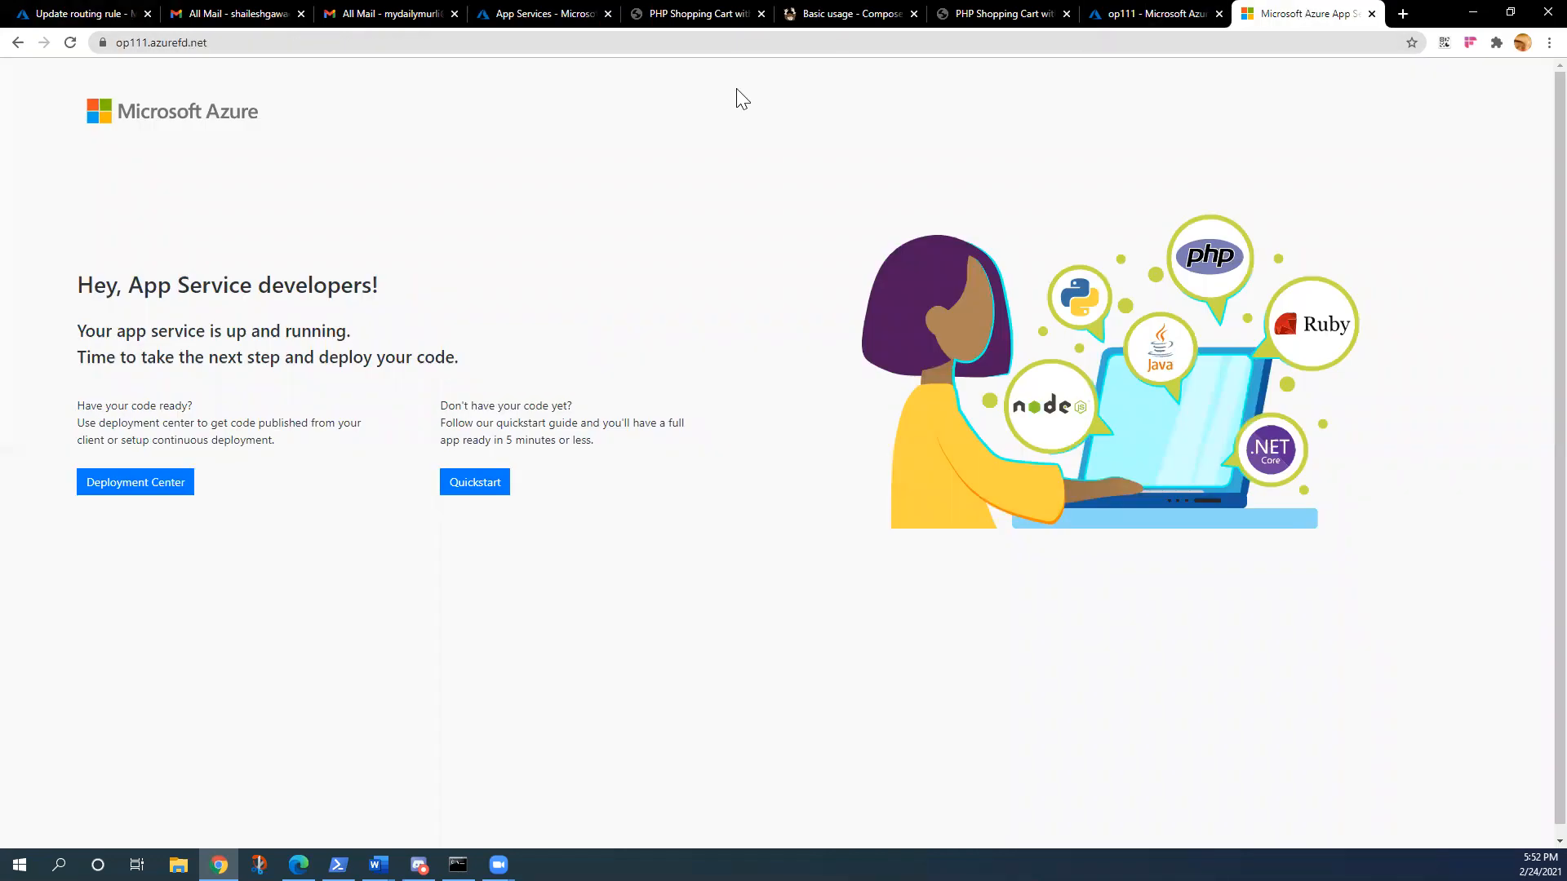
click(1004, 14)
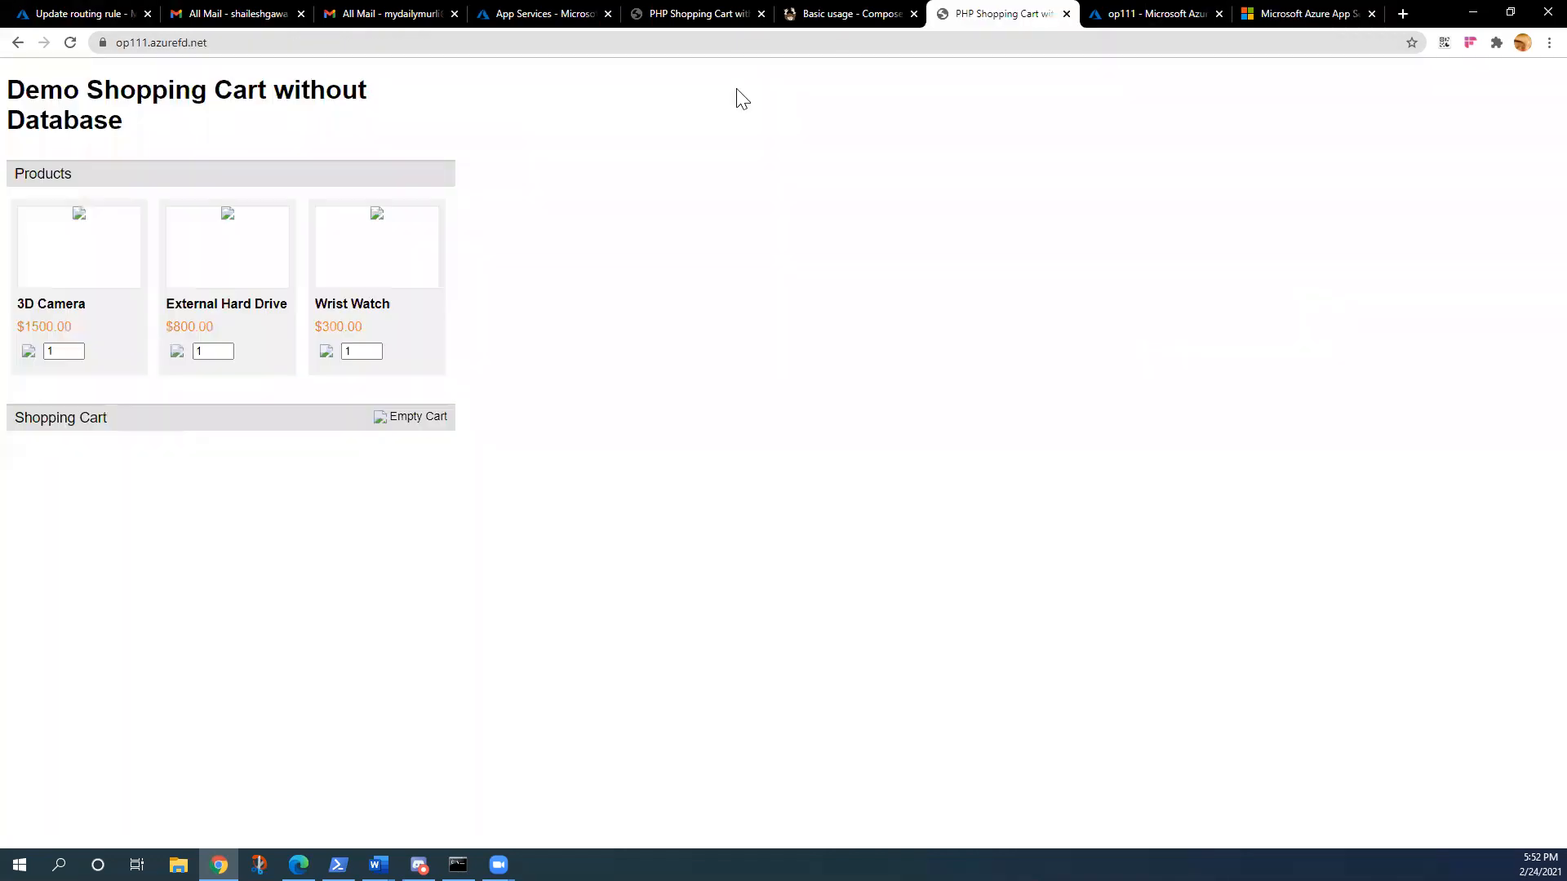
click(205, 46)
click(229, 42)
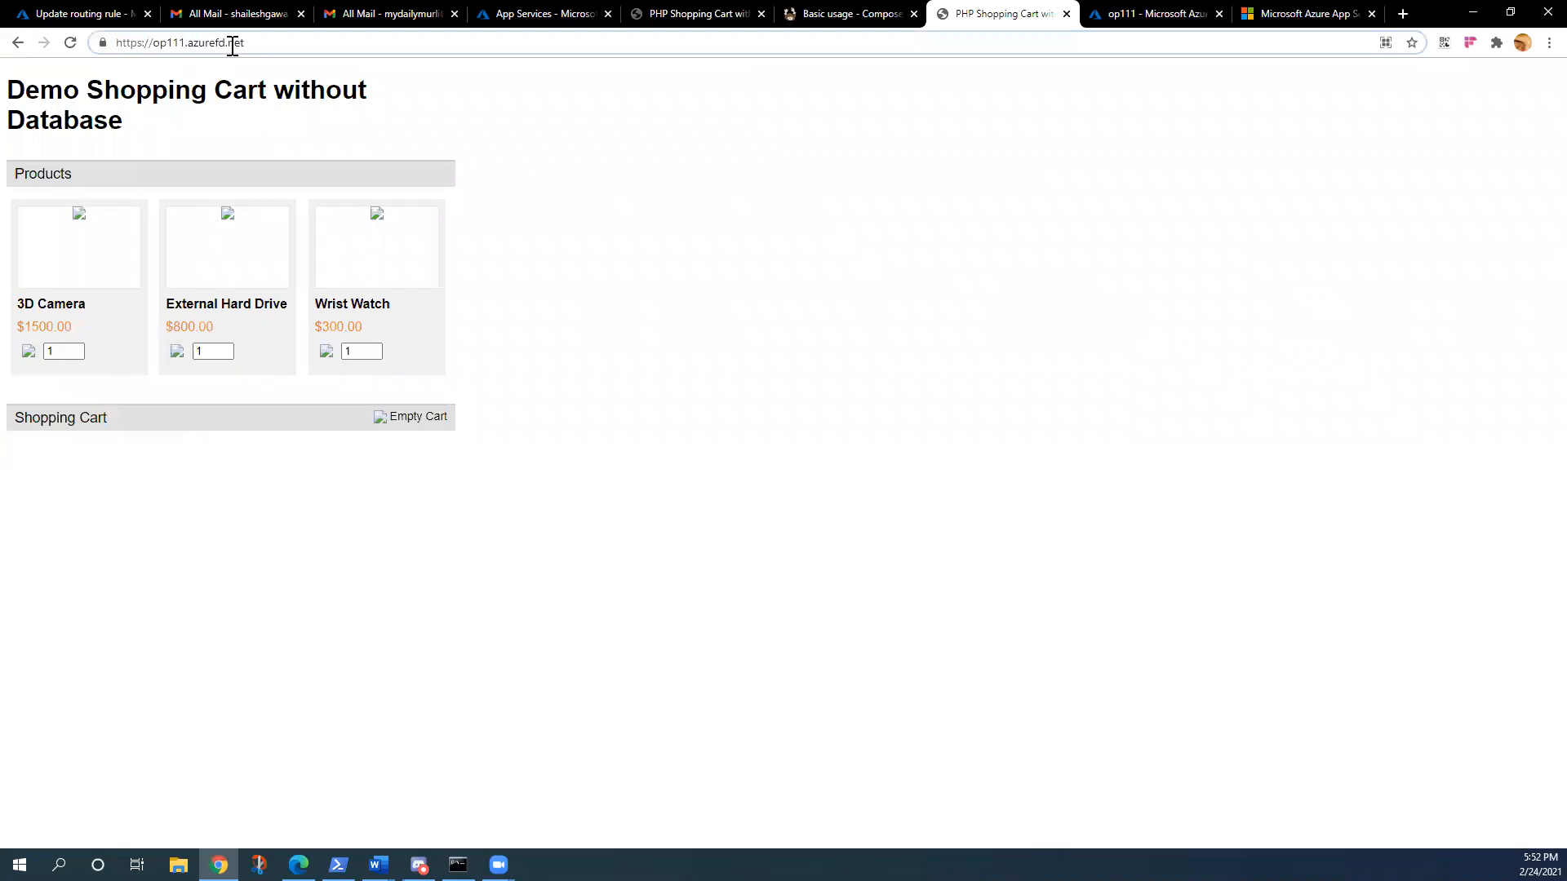
key(BackSpace)
key(BackSpace)
text(02)
key(Return)
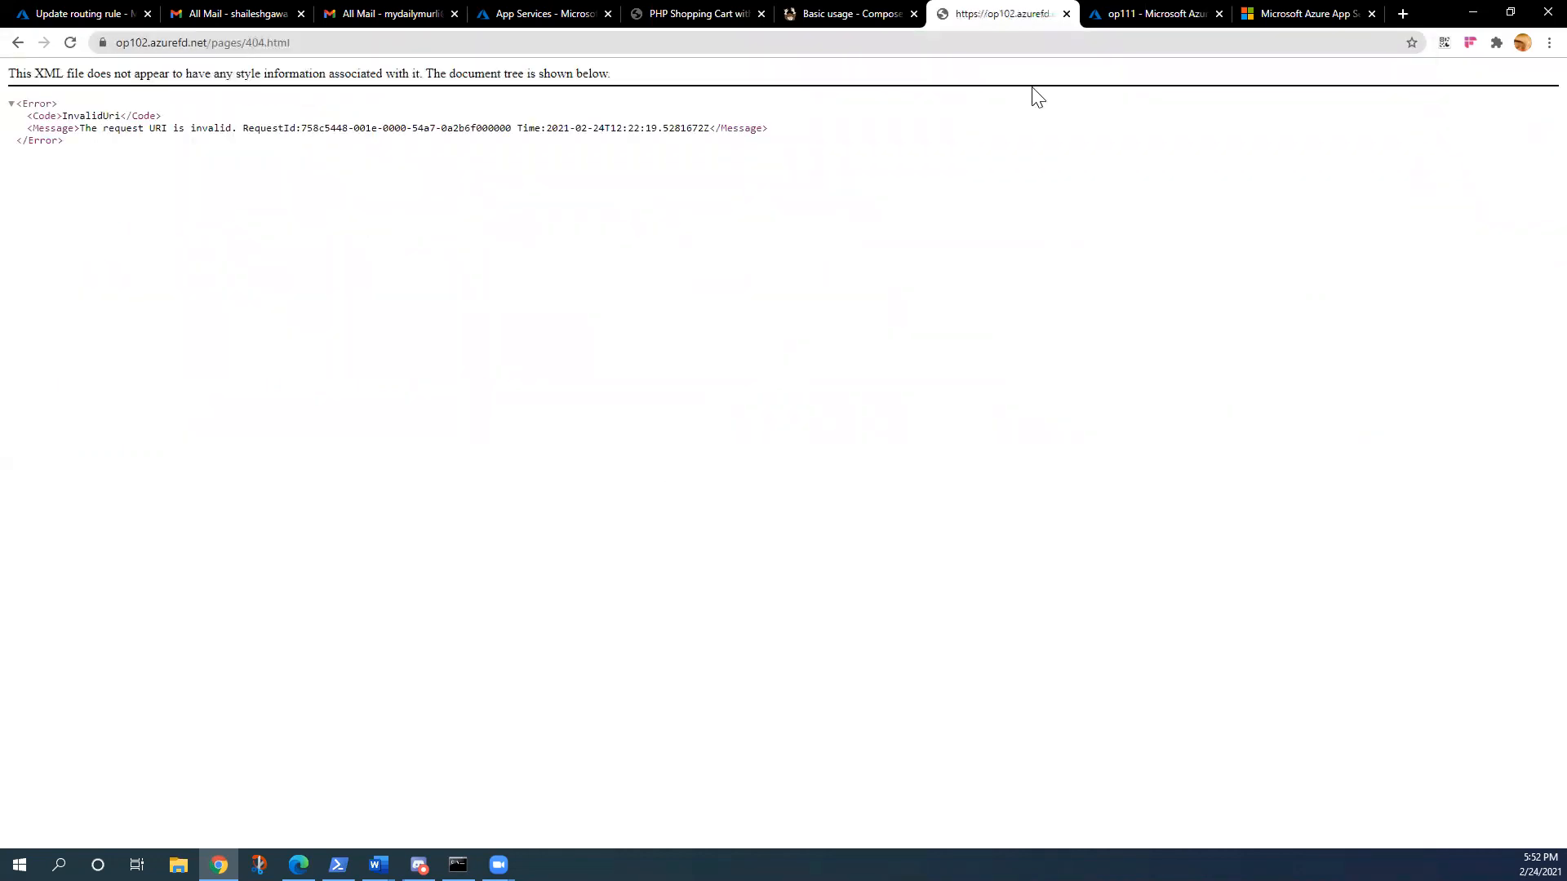
key(ctrl+w)
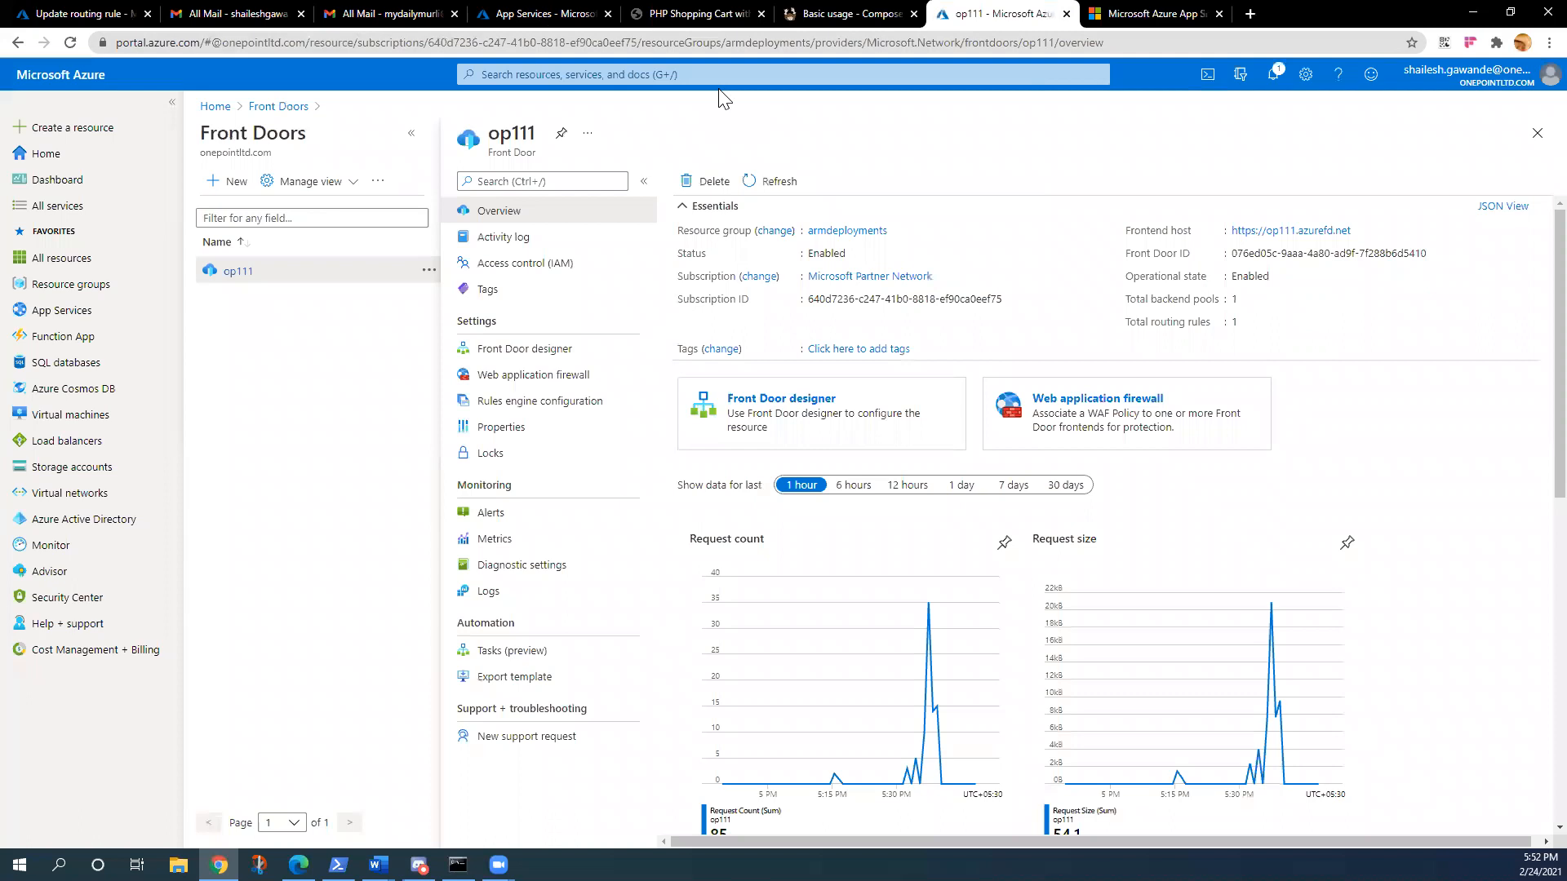
Stop the op102 app service from the App Services list and refresh the list to update its status
key(ctrl+4)
click(208, 337)
click(872, 186)
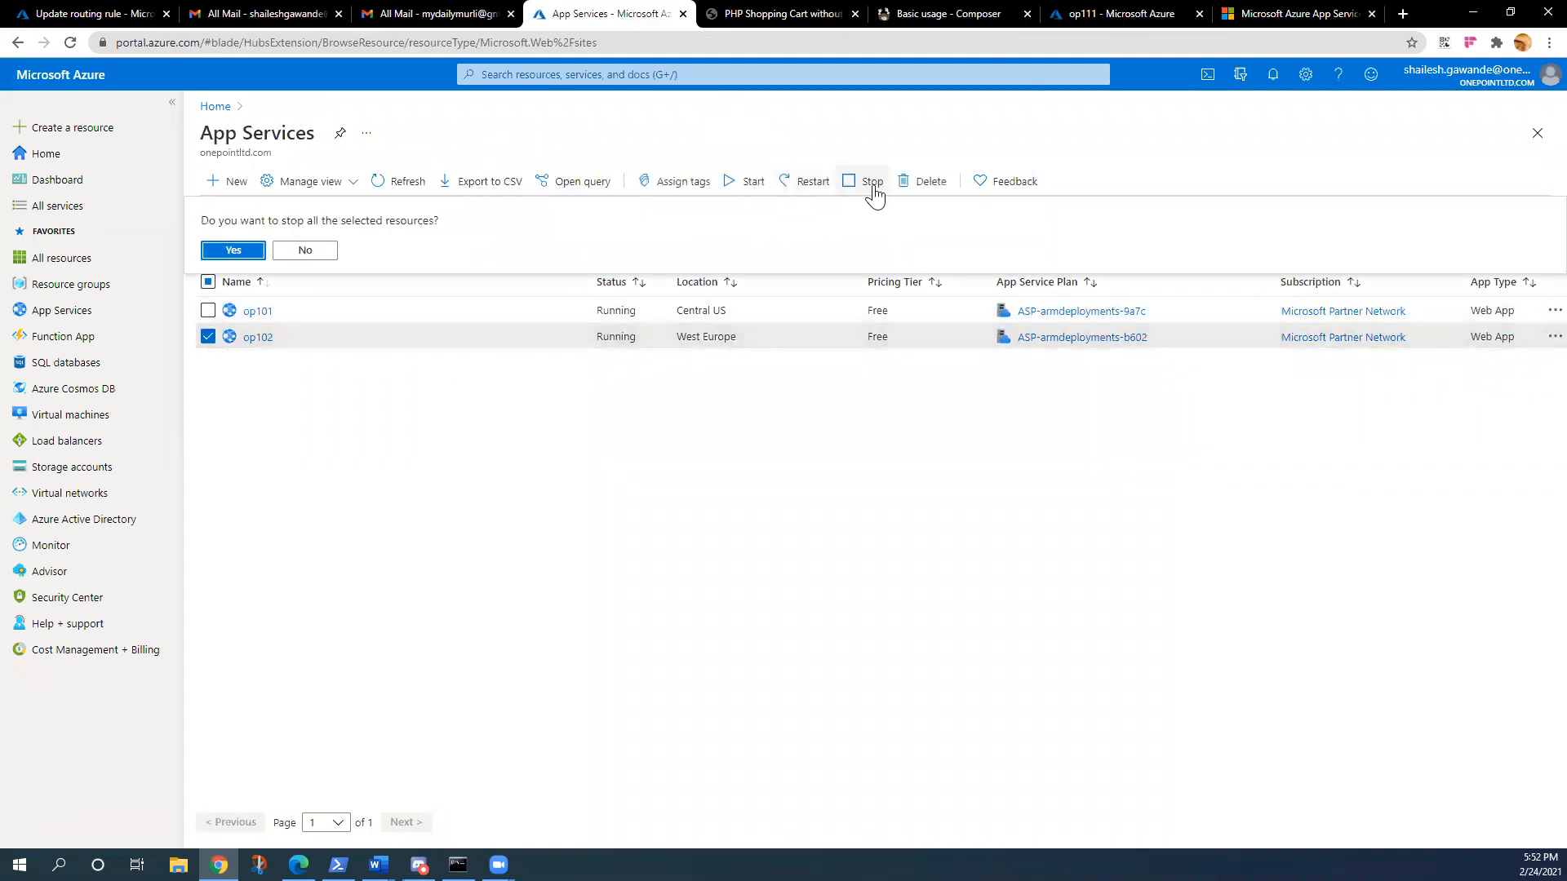
click(225, 252)
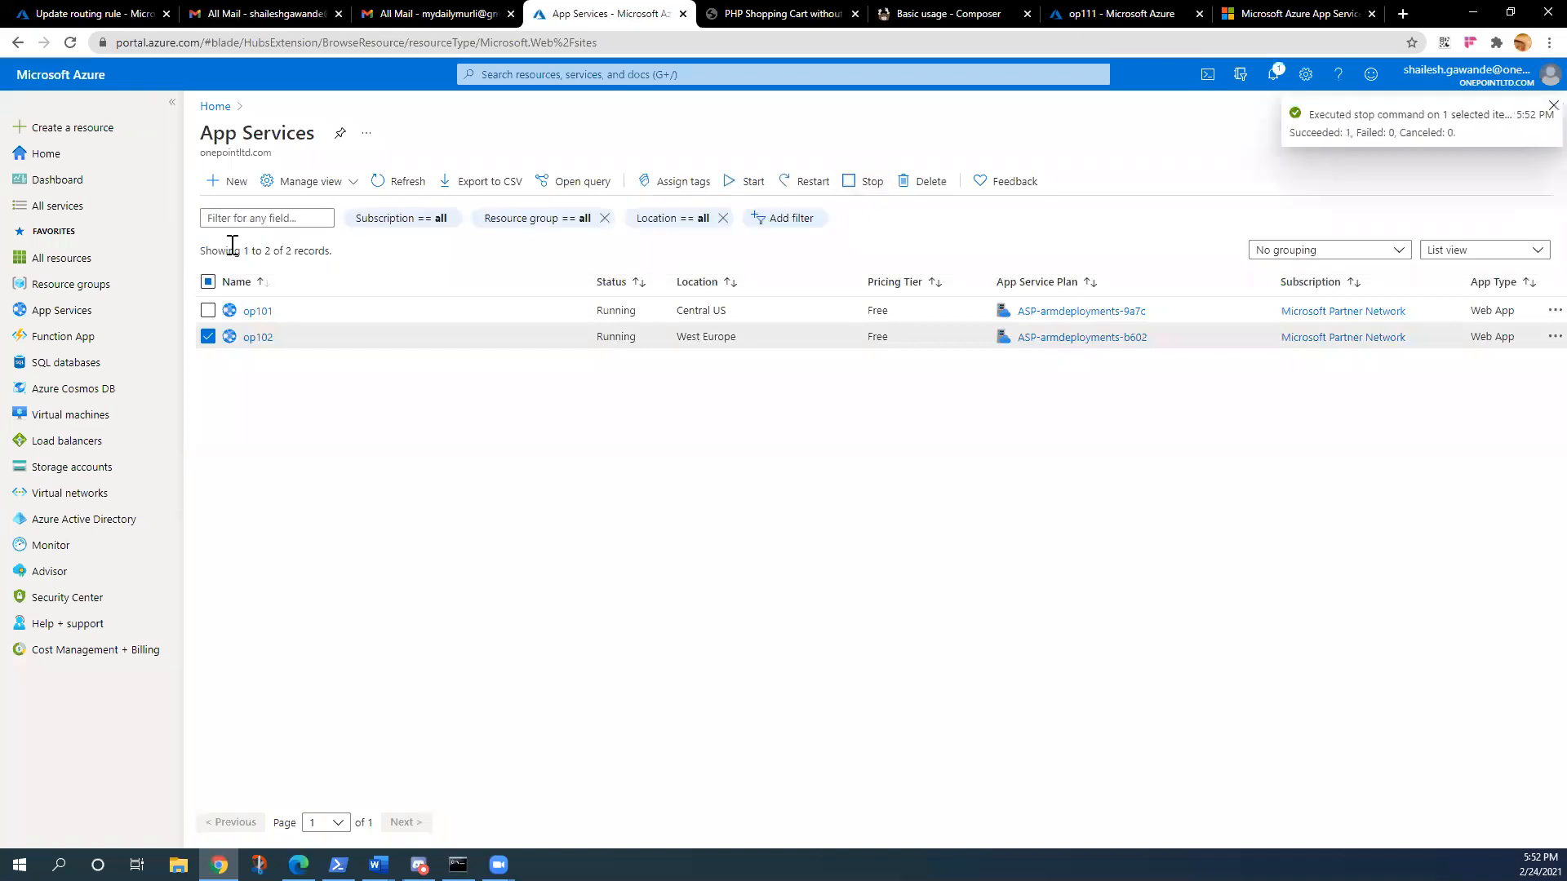
click(395, 186)
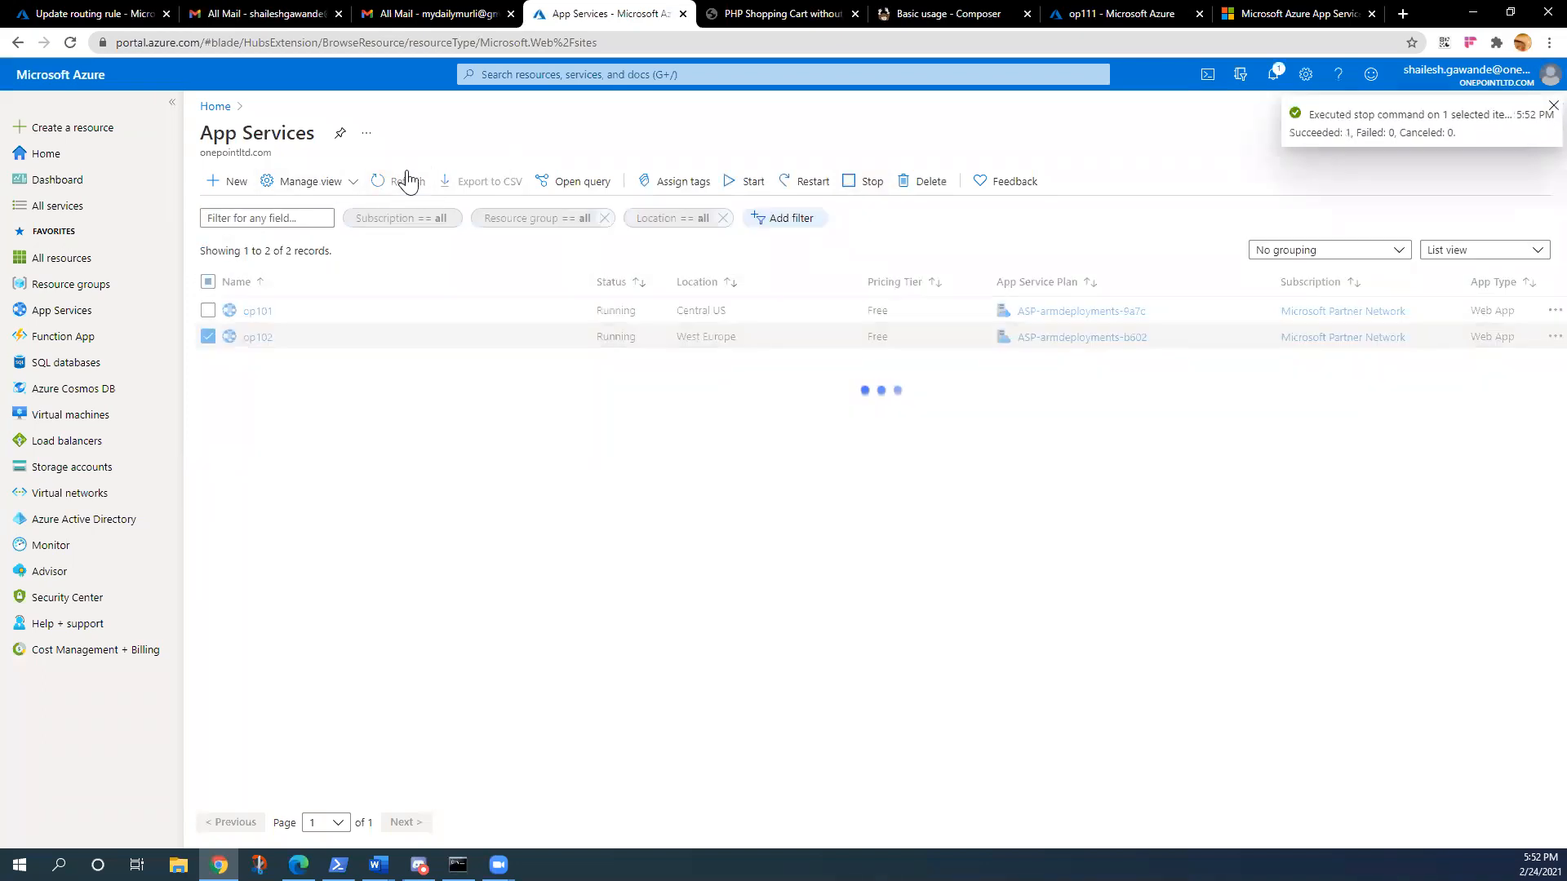
Reload the op111.azurefd.net site repeatedly to test whether Front Door fails over to op101 with op102 stopped
click(1283, 15)
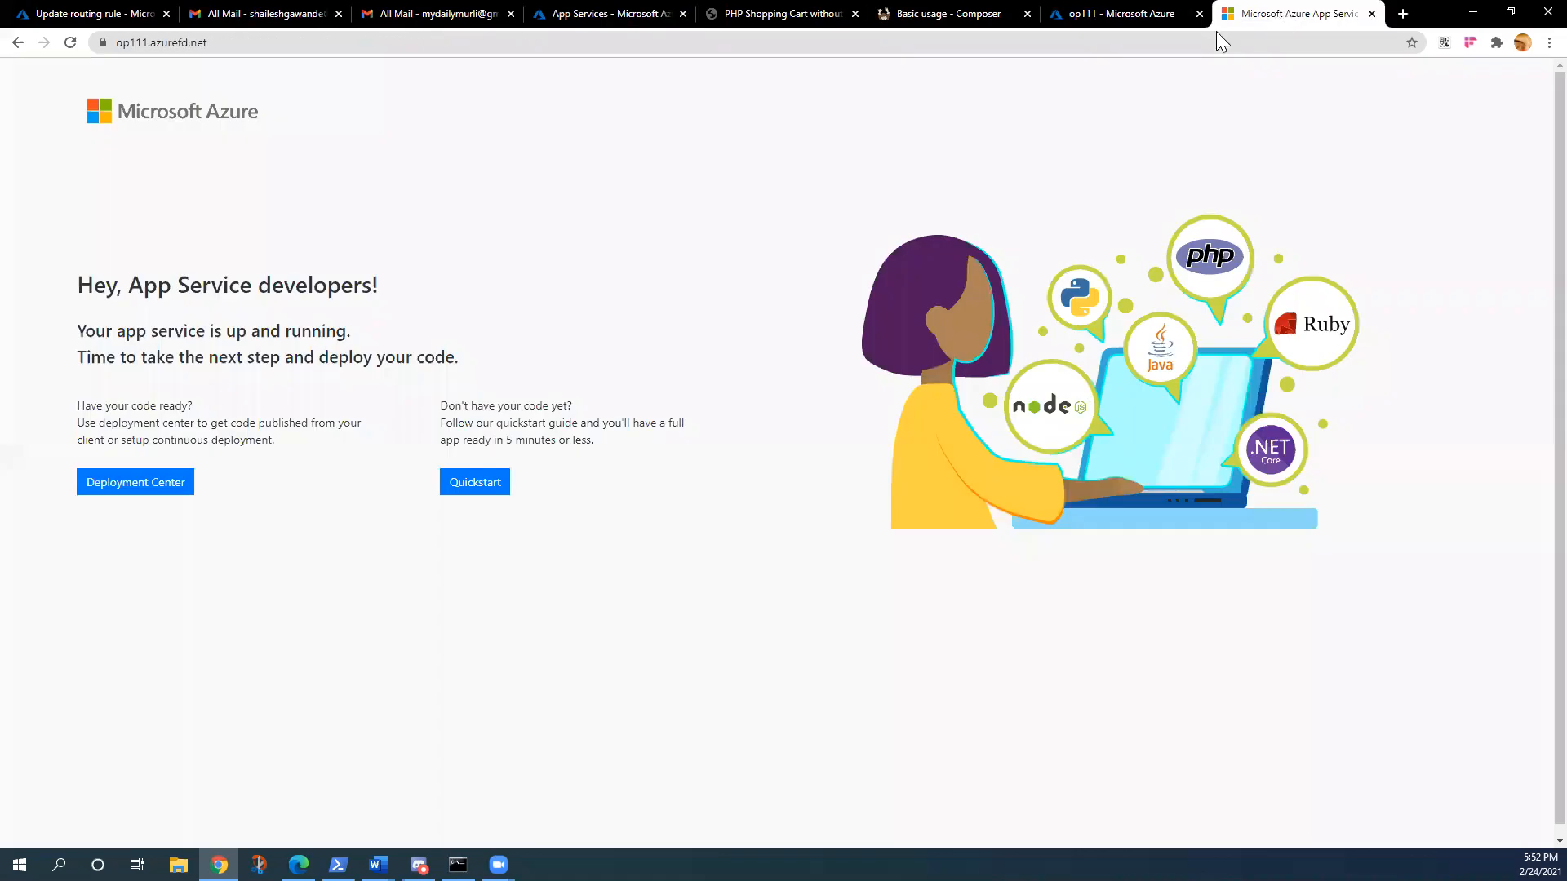
click(70, 43)
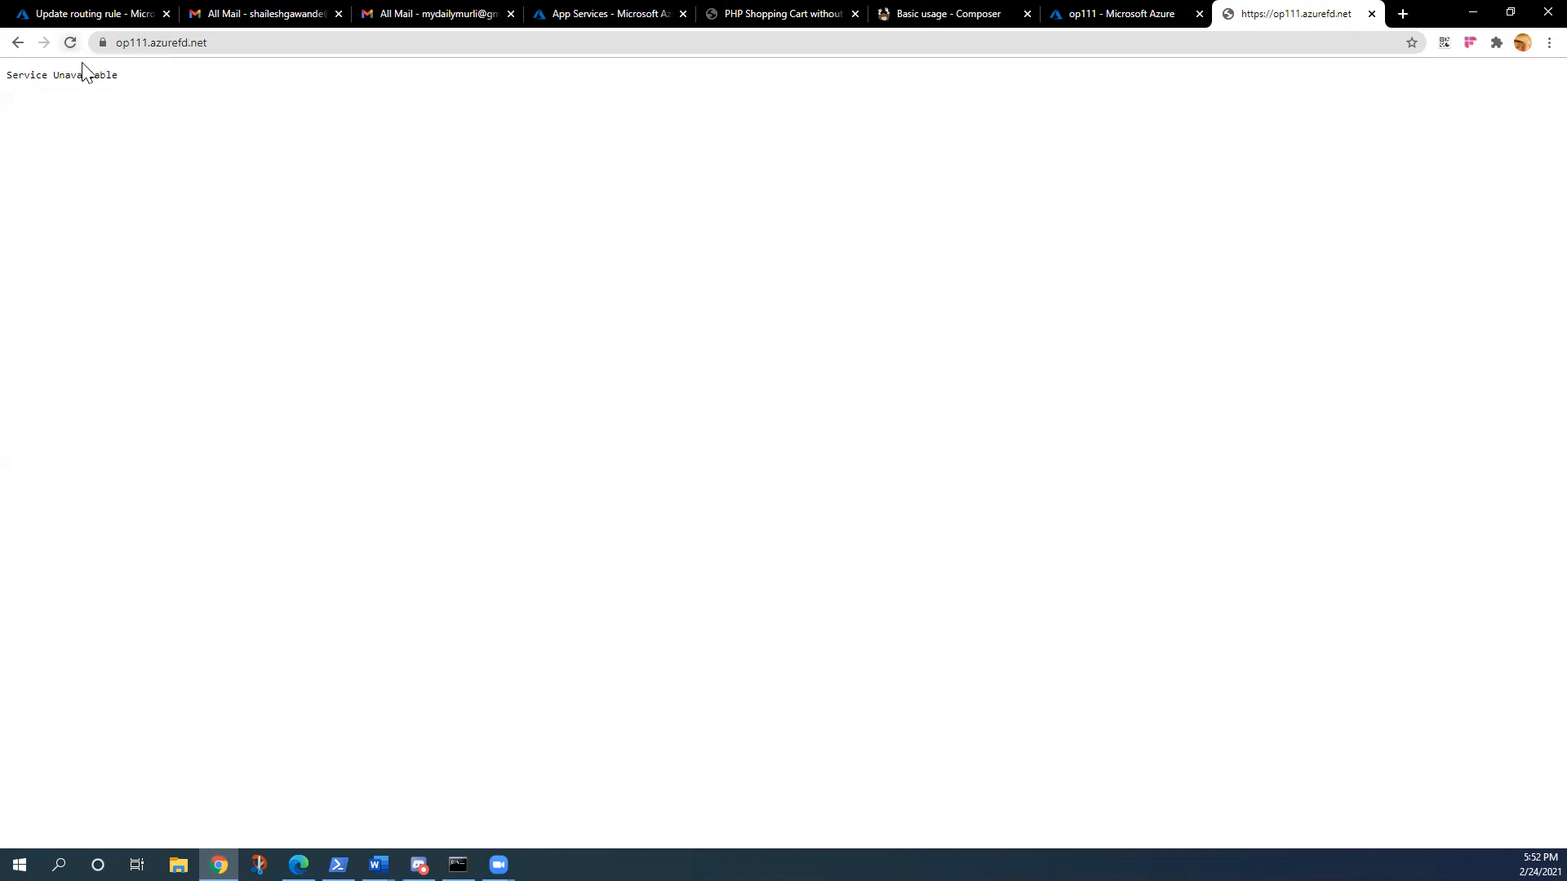
click(71, 43)
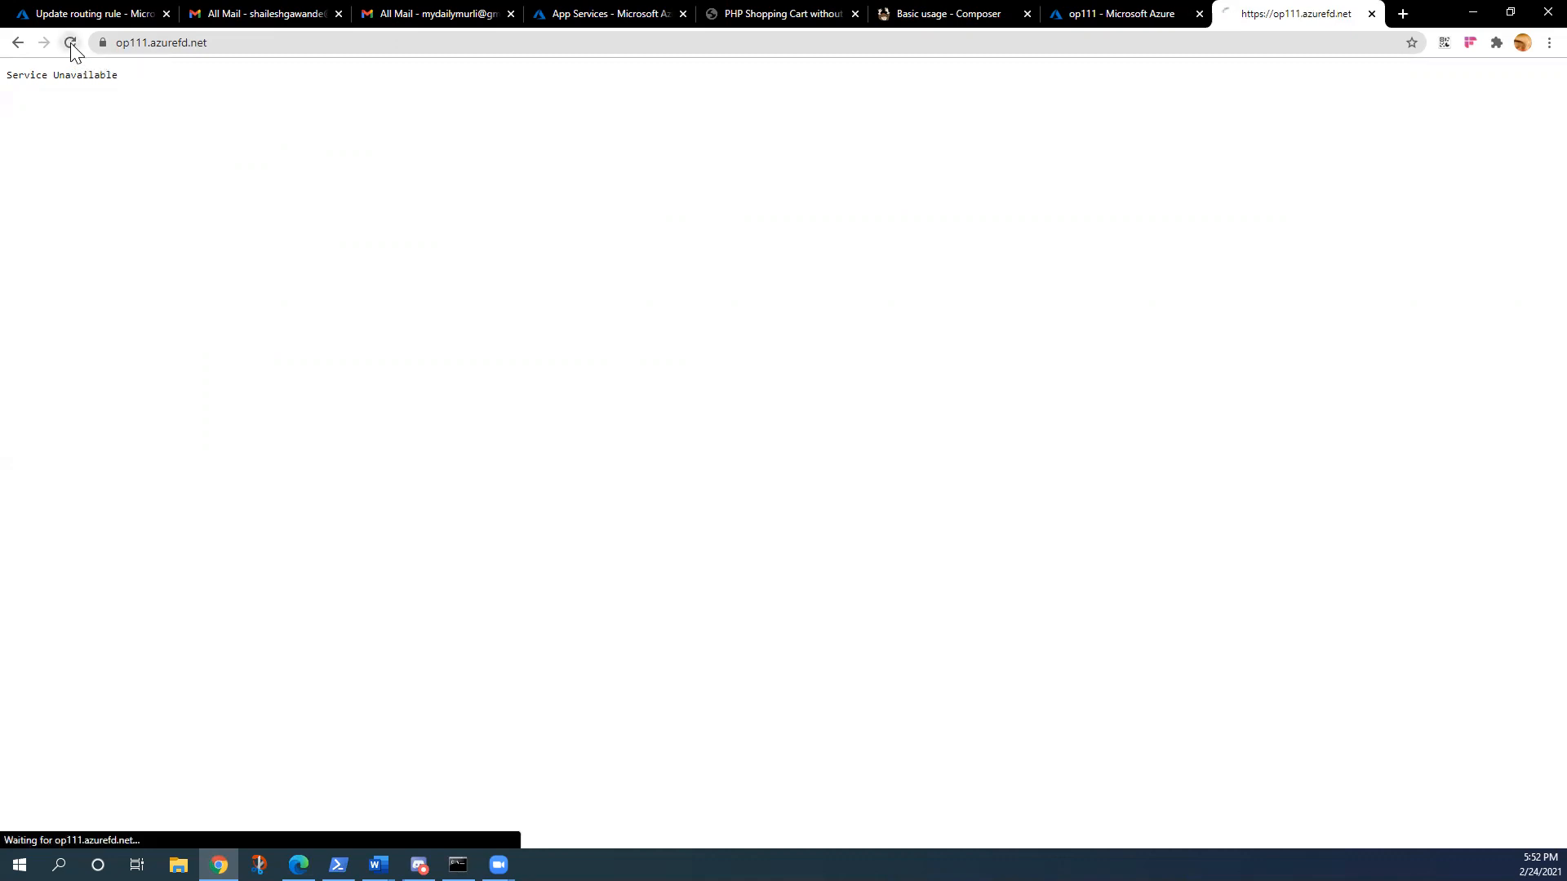
click(71, 43)
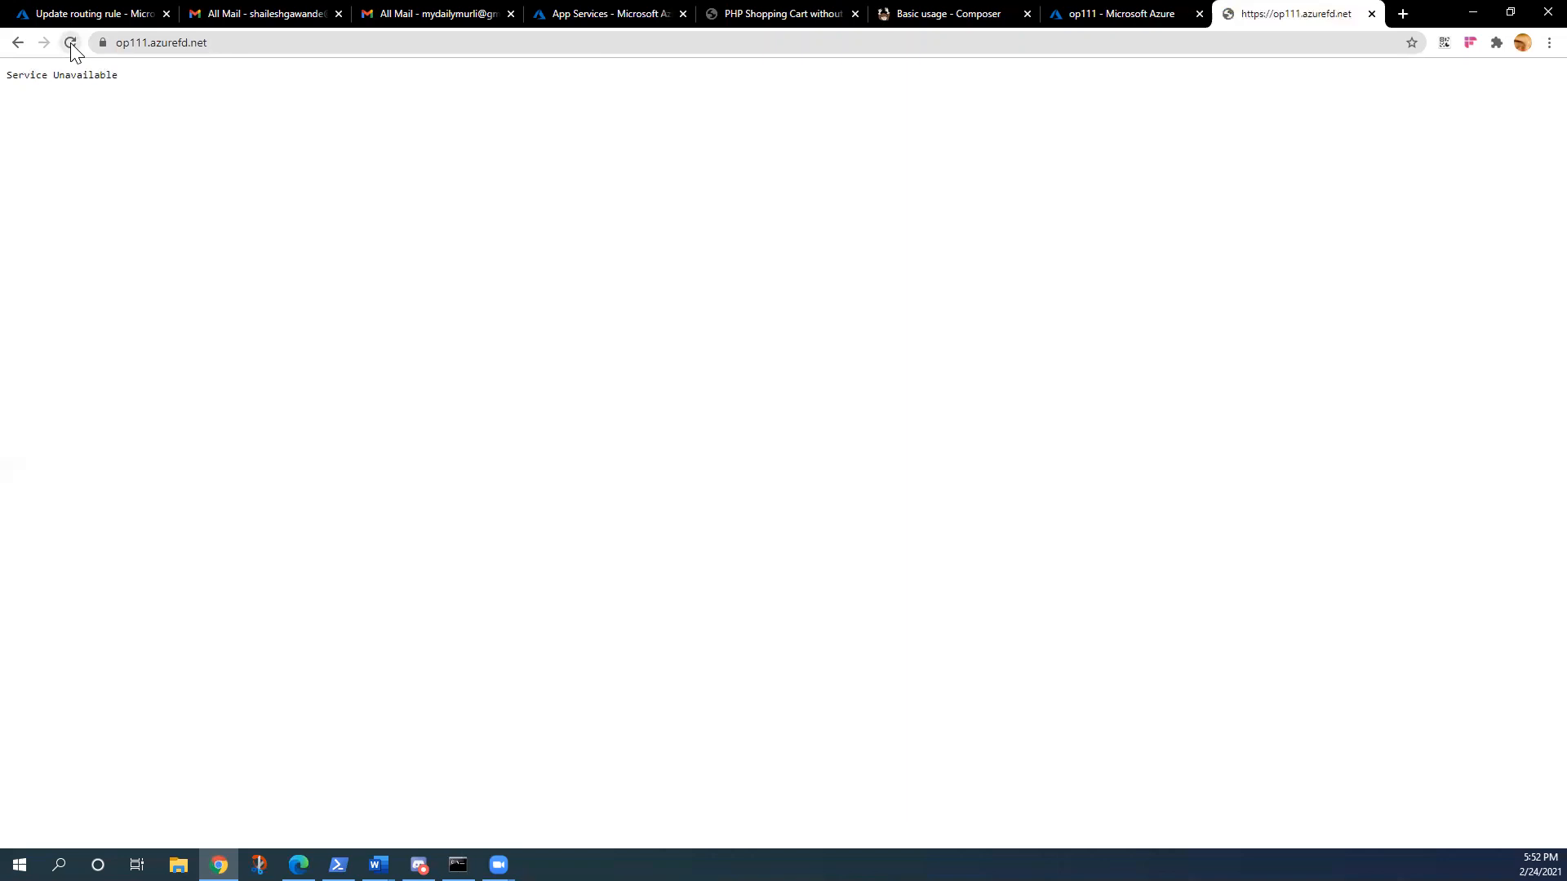
click(71, 44)
click(71, 43)
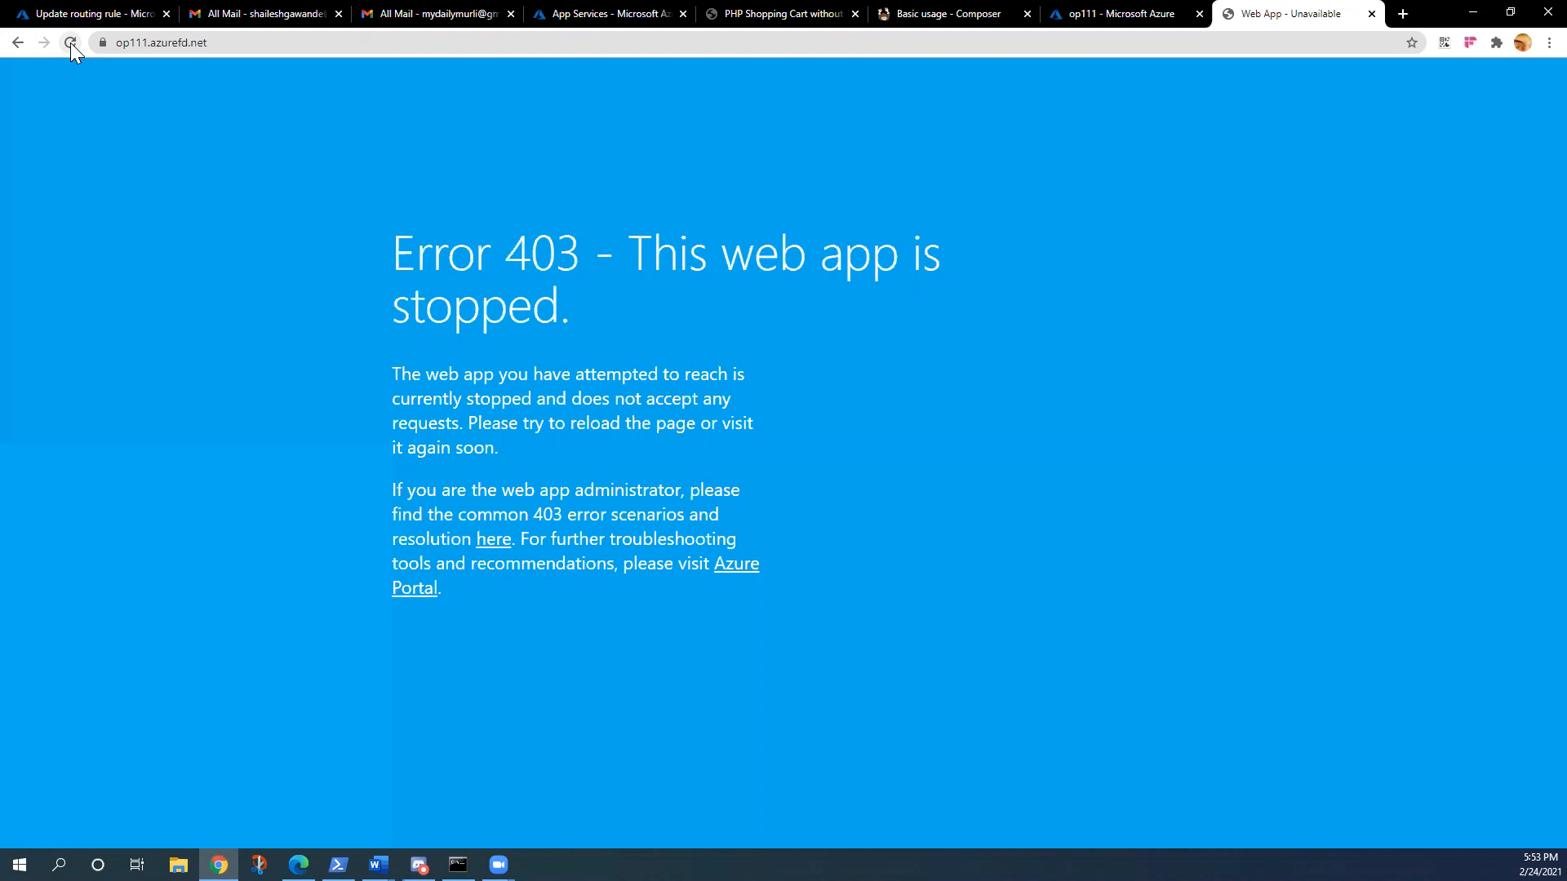
click(70, 42)
click(70, 42)
click(71, 43)
click(70, 43)
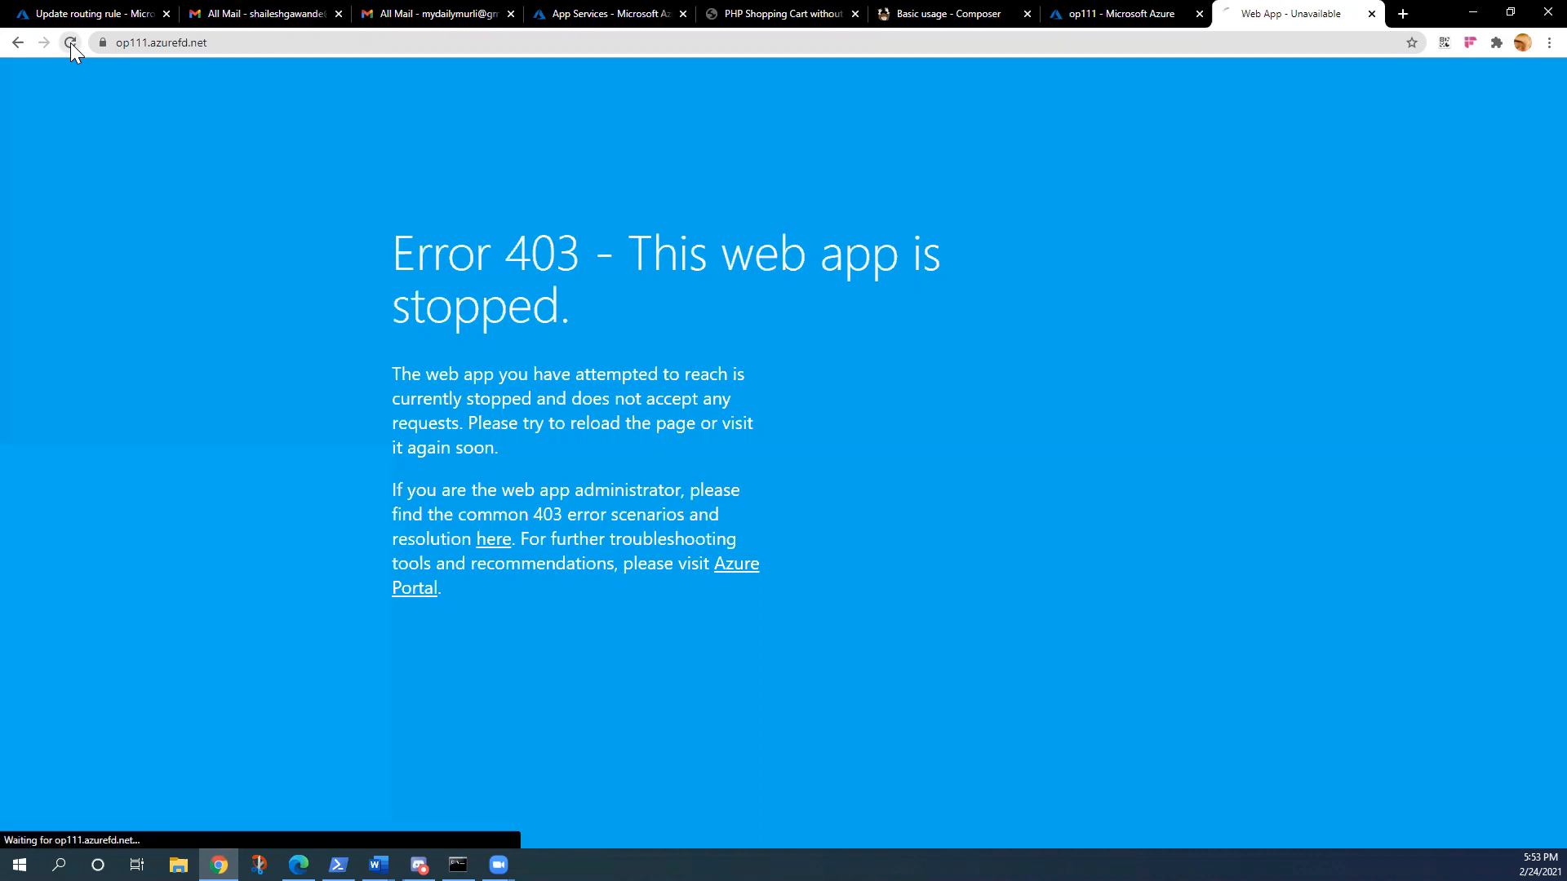
click(70, 42)
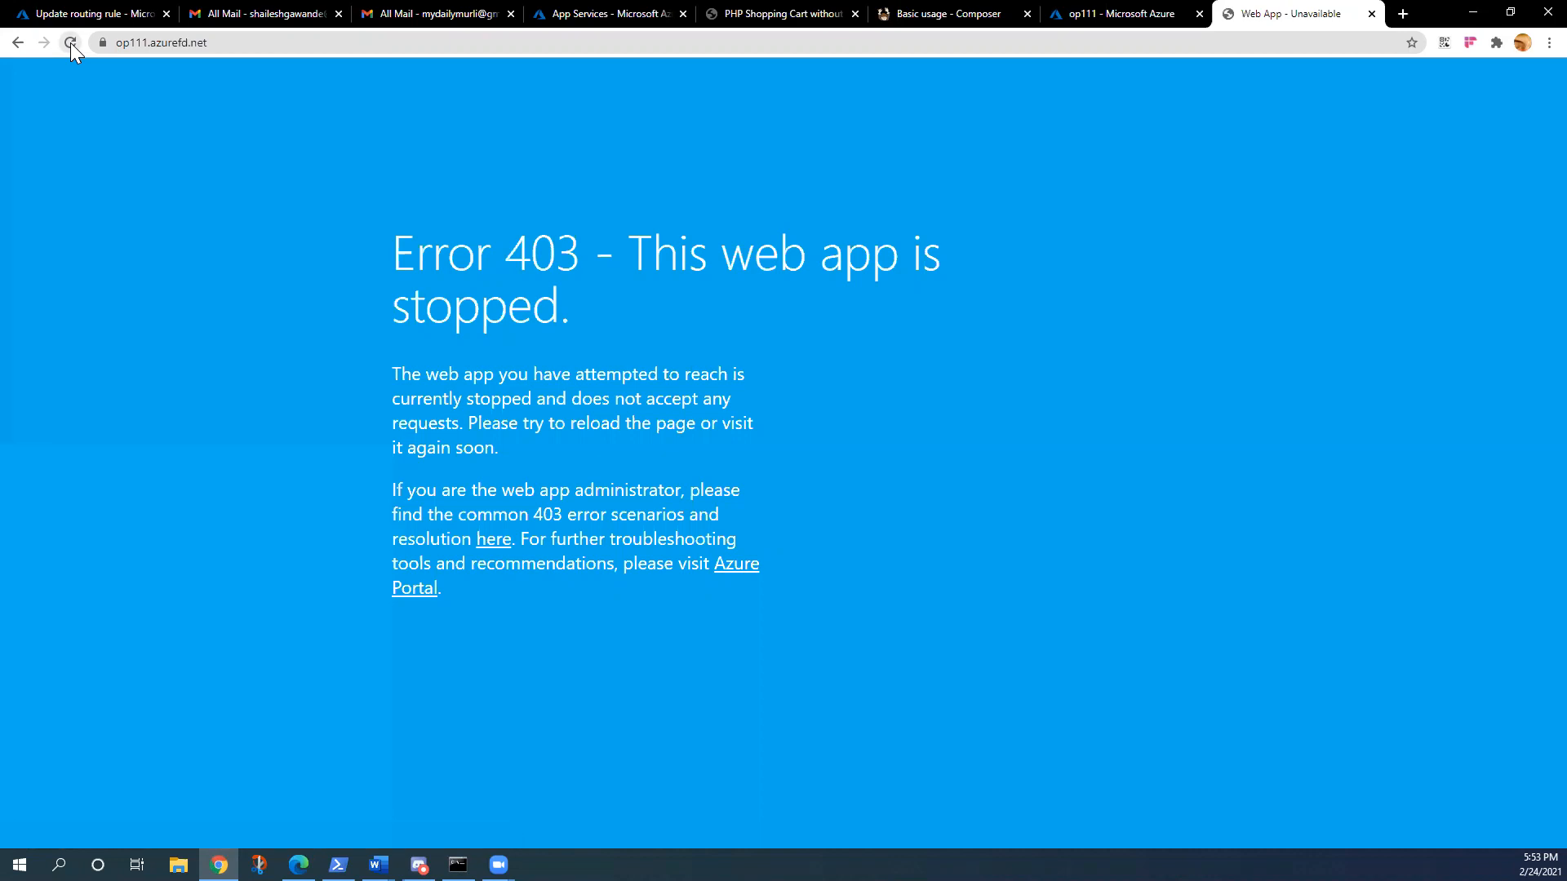
click(70, 42)
click(65, 39)
click(65, 38)
click(68, 49)
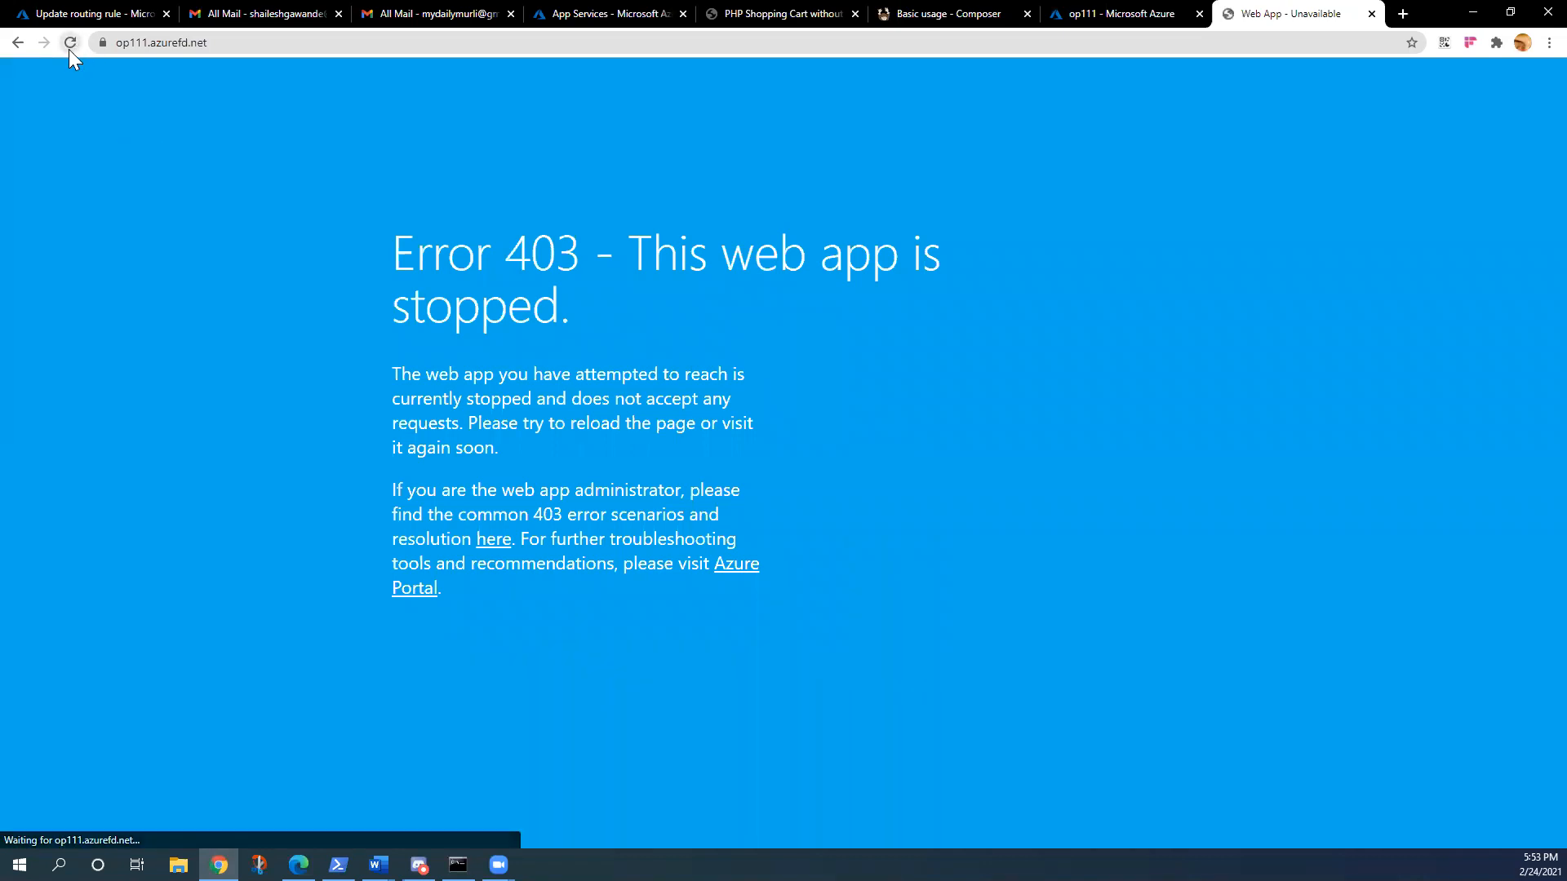
click(69, 49)
click(68, 49)
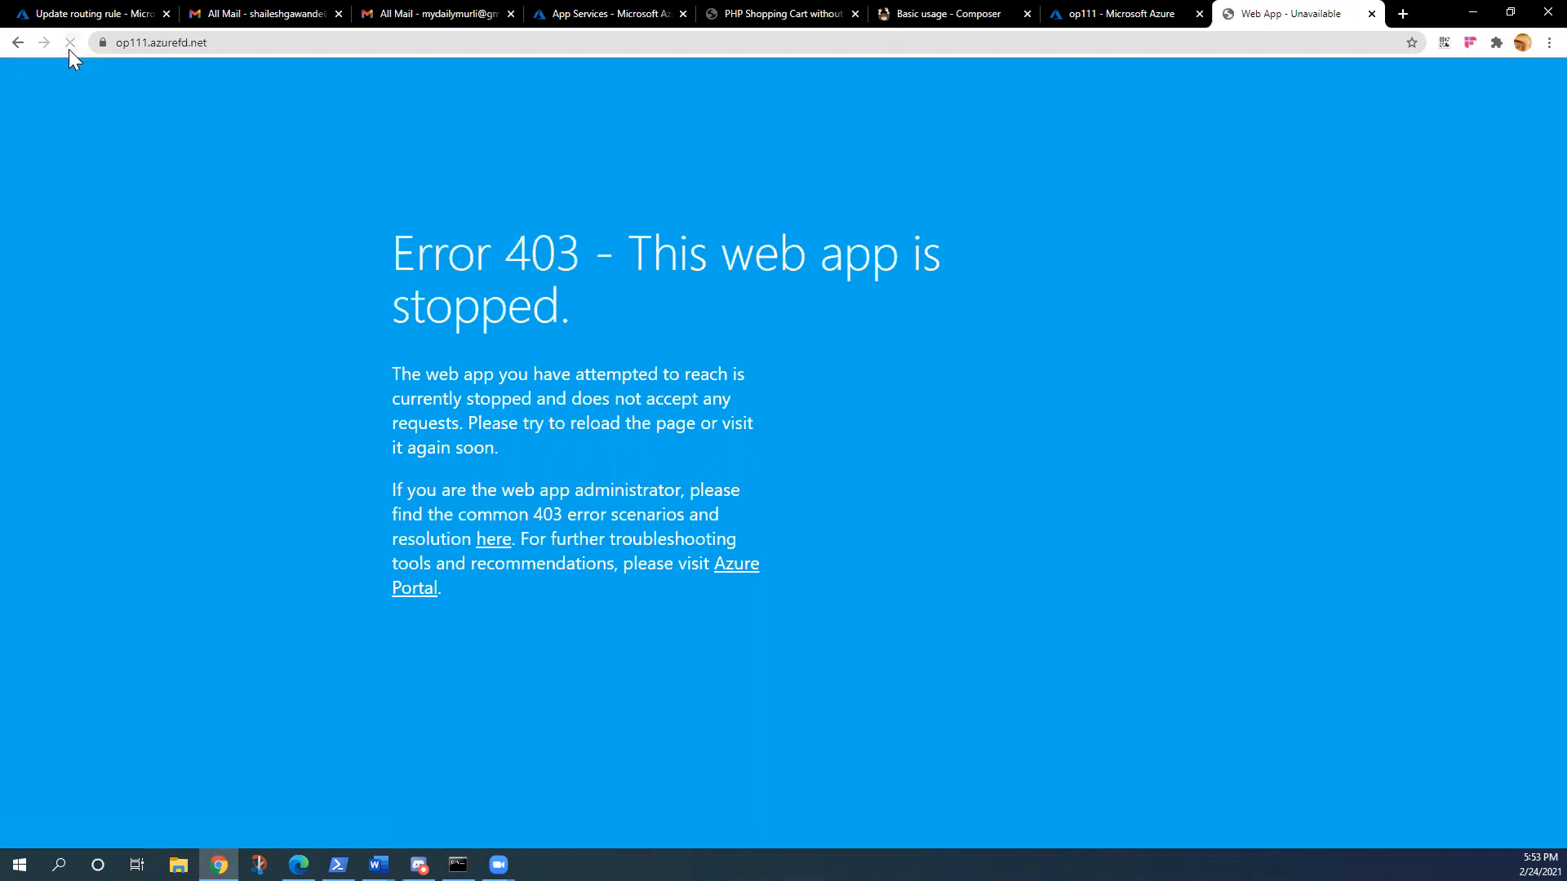
click(69, 49)
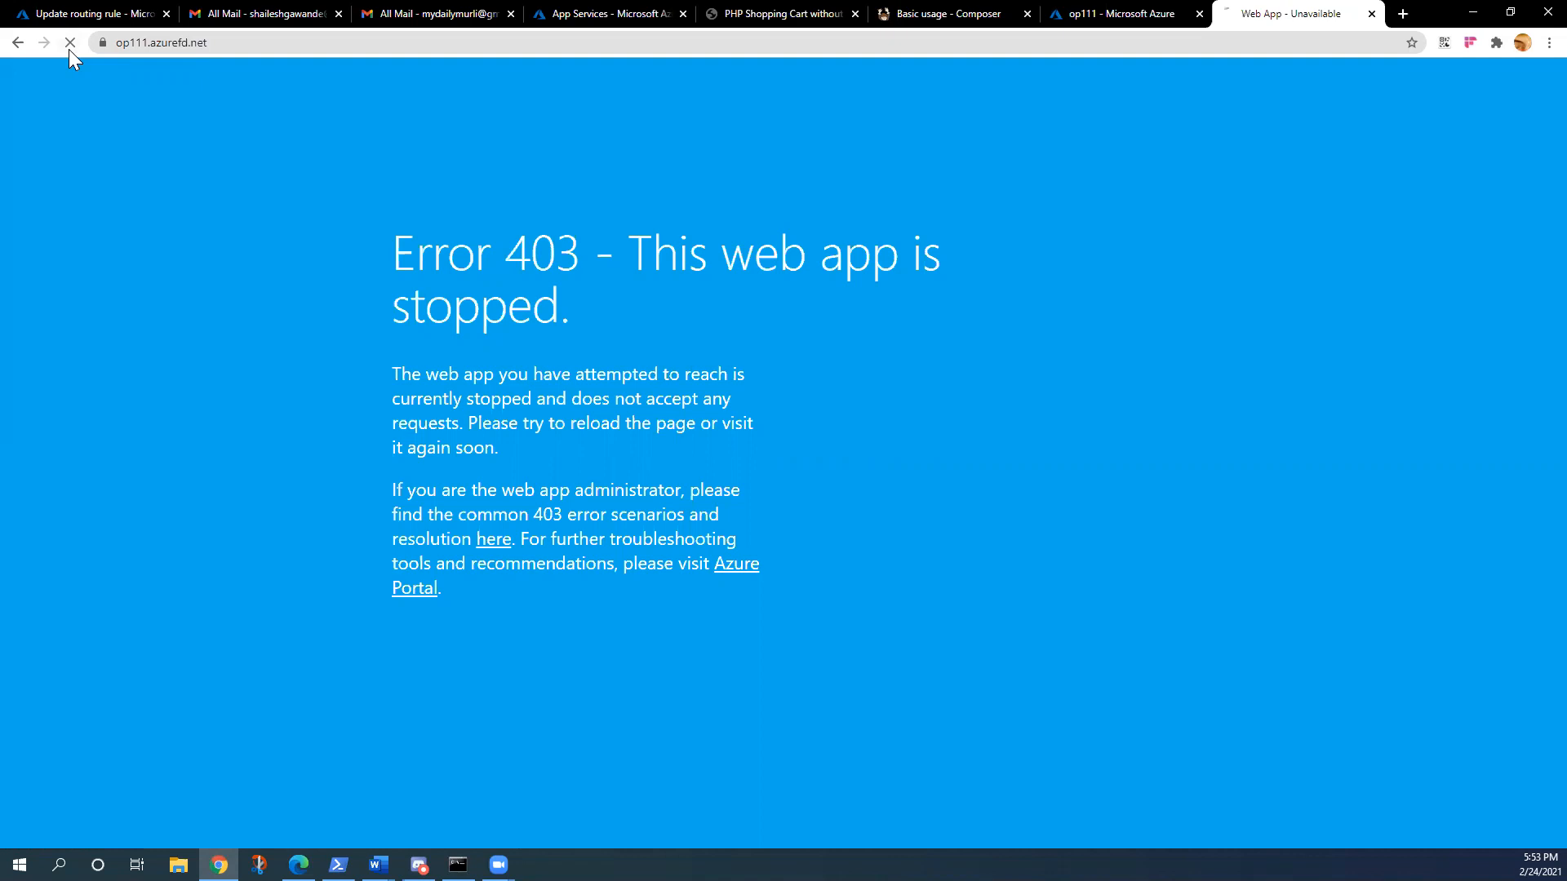